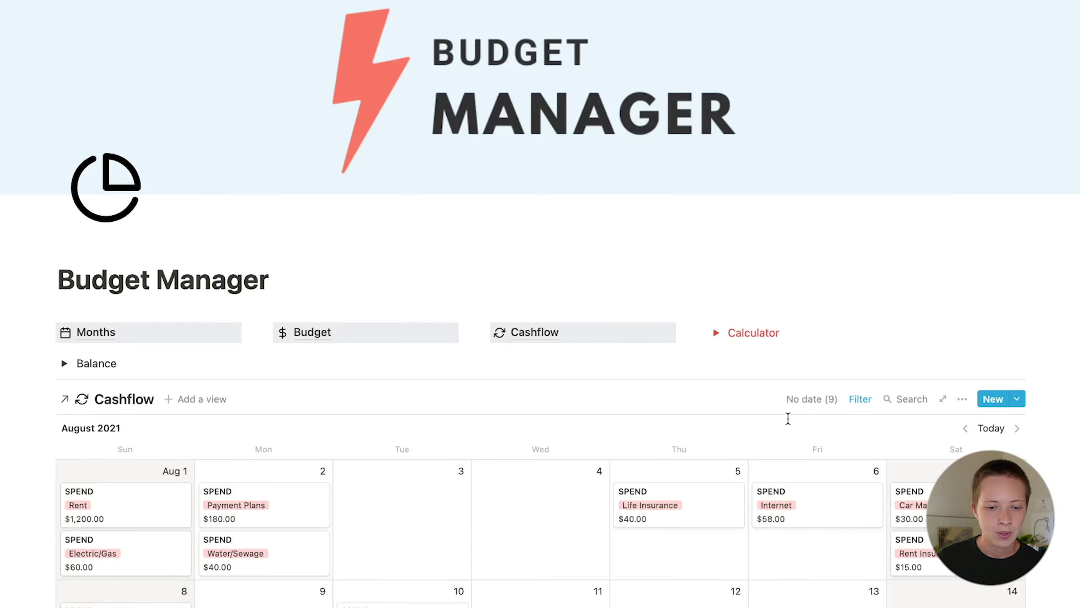
- Expand and collapse the Balance section to preview the savings totals
scroll(788, 419, "down", 3)
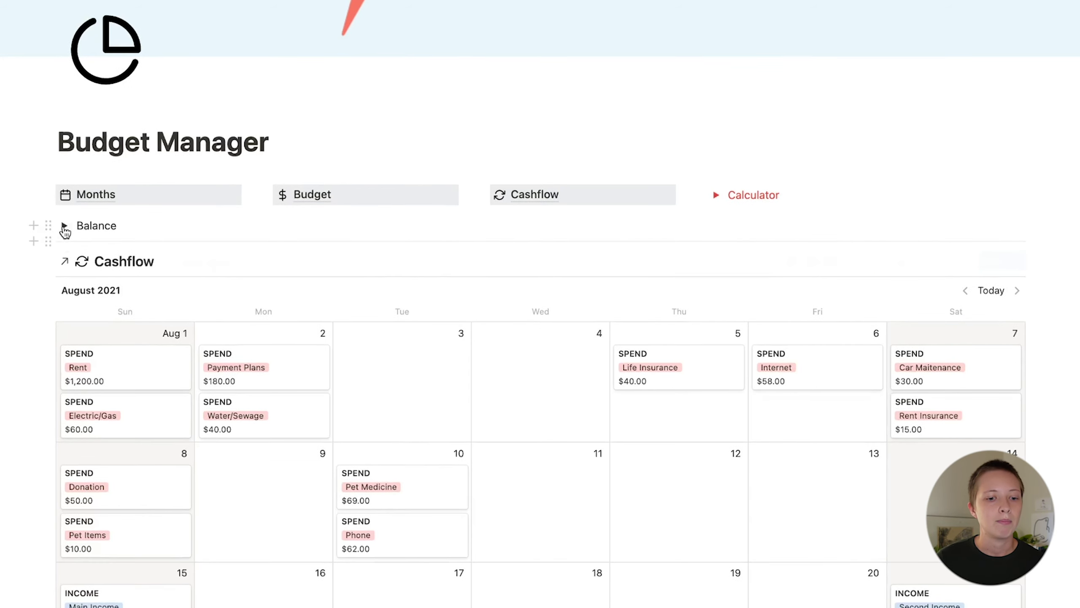
left_click(64, 226)
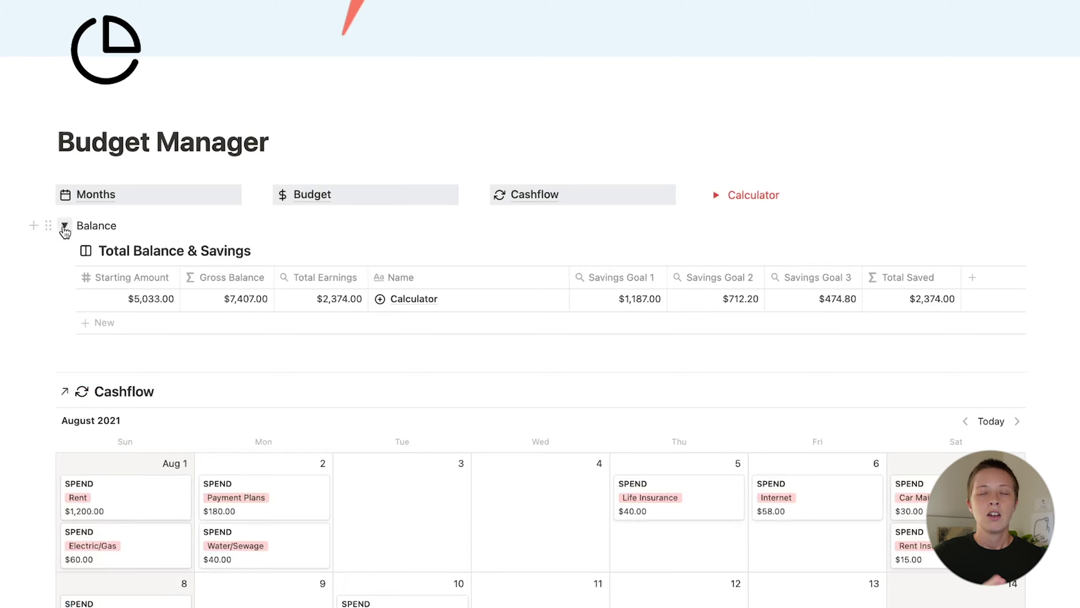
left_click(64, 227)
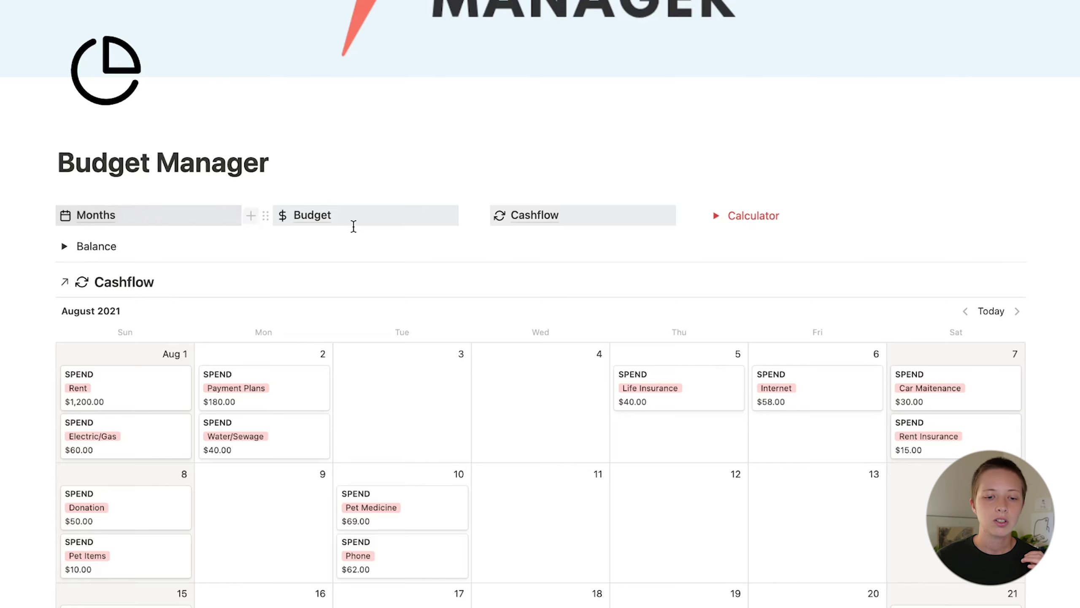
scroll(353, 226, "up", 3)
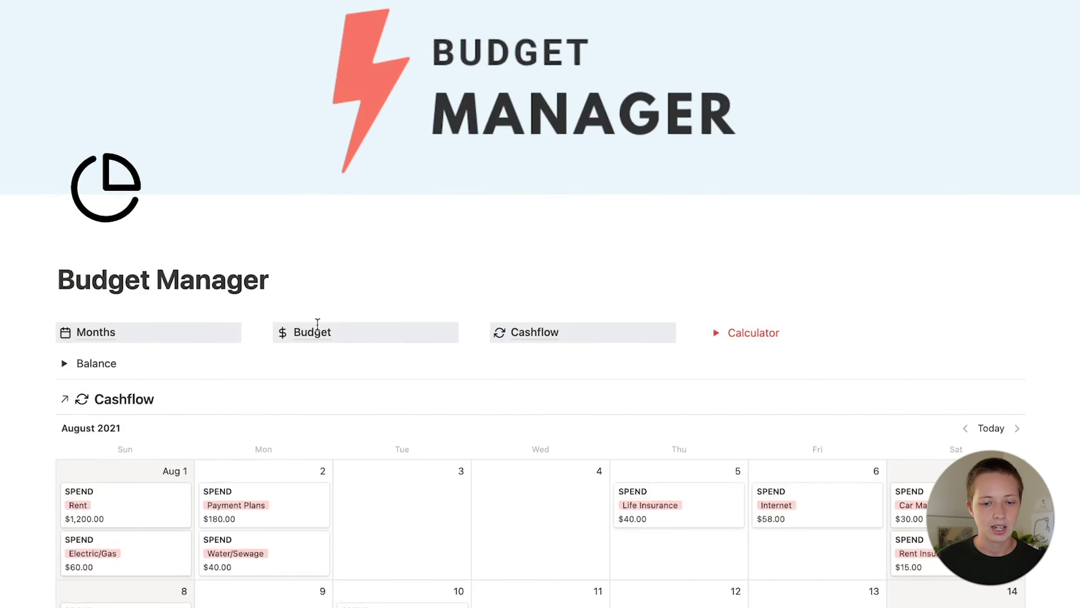
- Open the Budget database, zoom in twice, and add a new blank category row
left_click(311, 335)
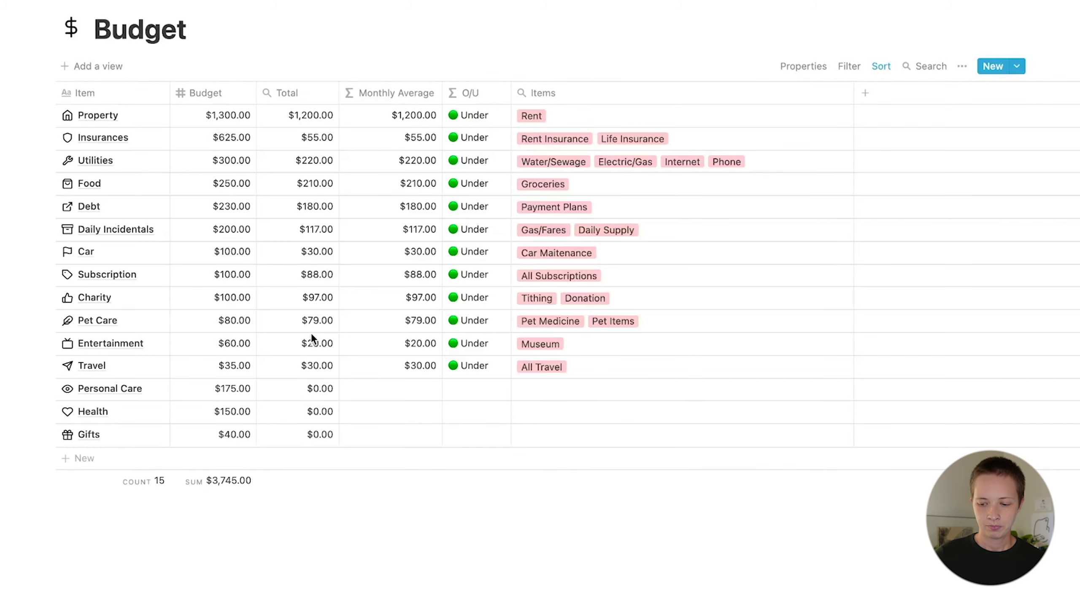
key("super+equal")
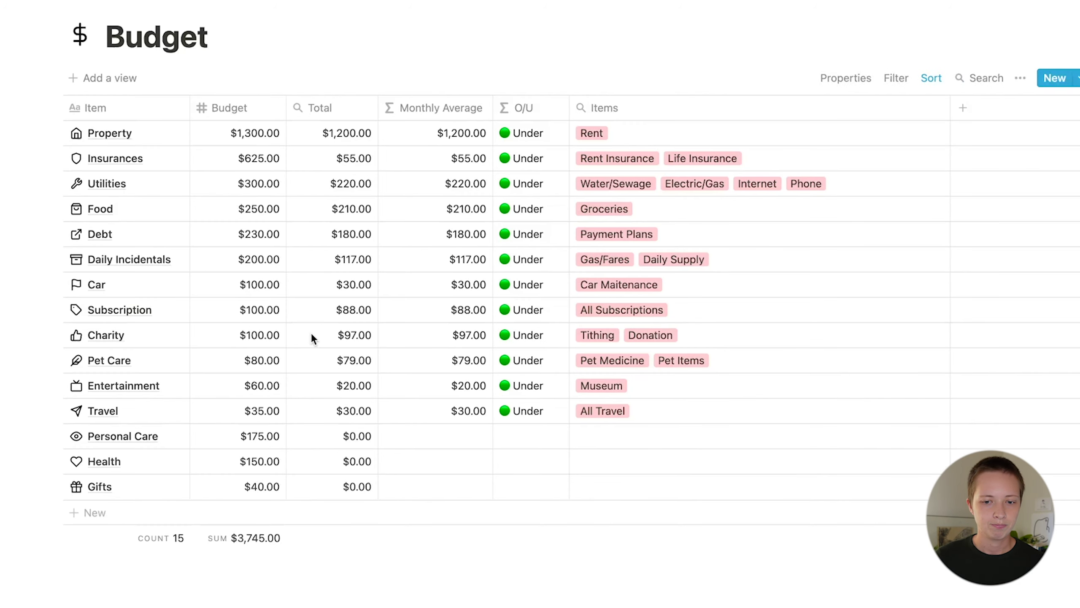
key("super+equal")
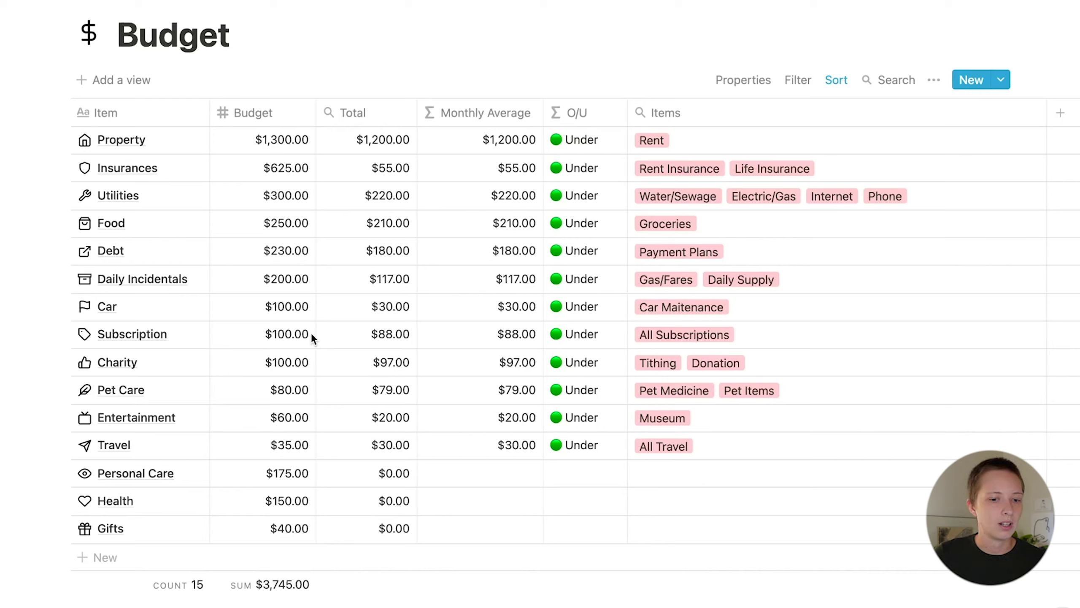
mouse_move(184, 207)
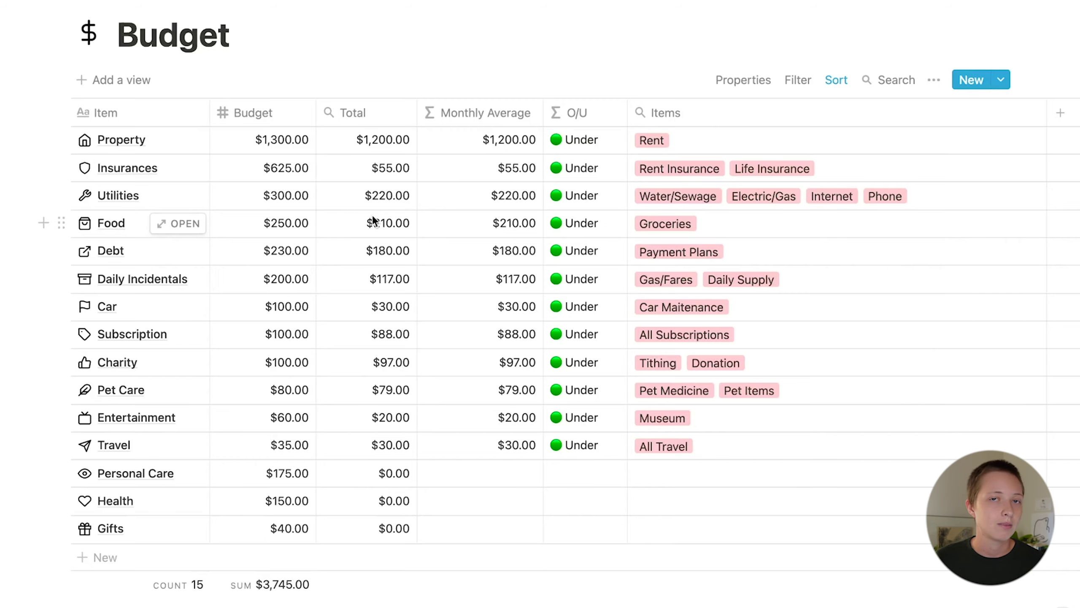
scroll(429, 386, "up", 1)
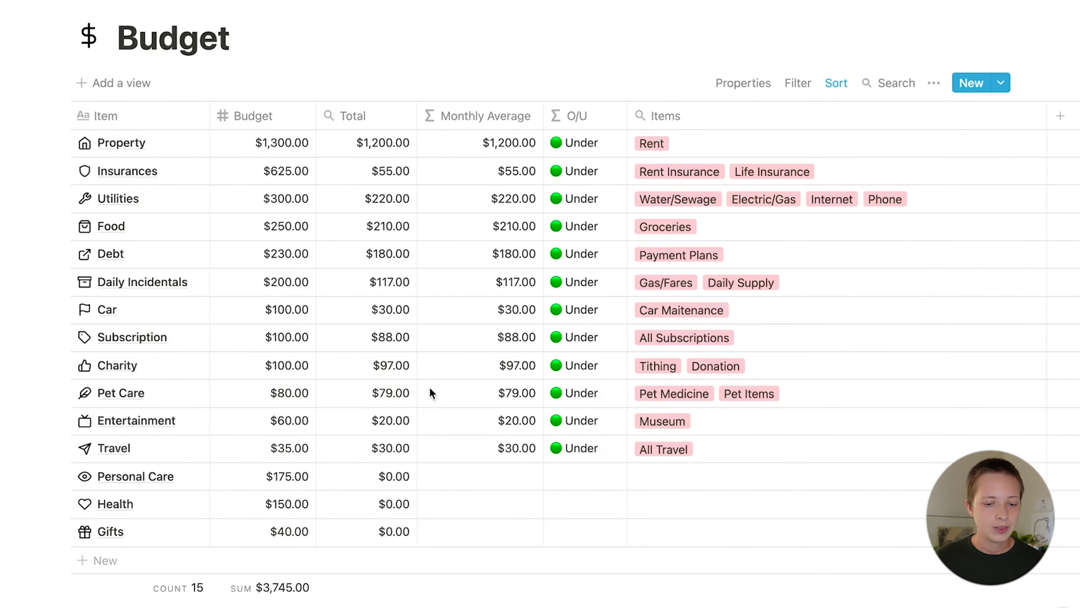
scroll(429, 385, "down", 3)
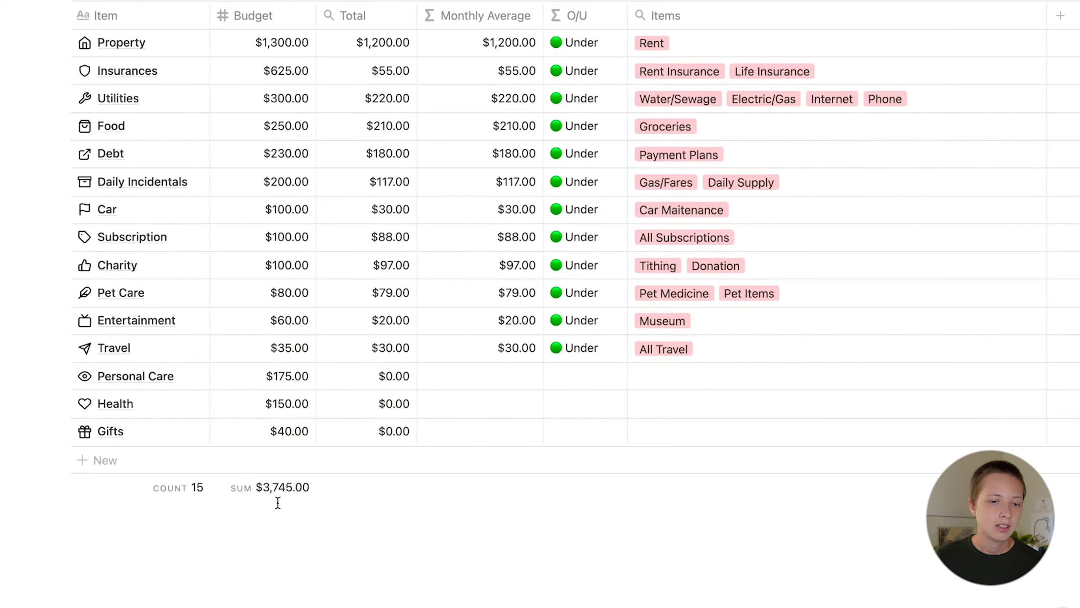
left_click(258, 462)
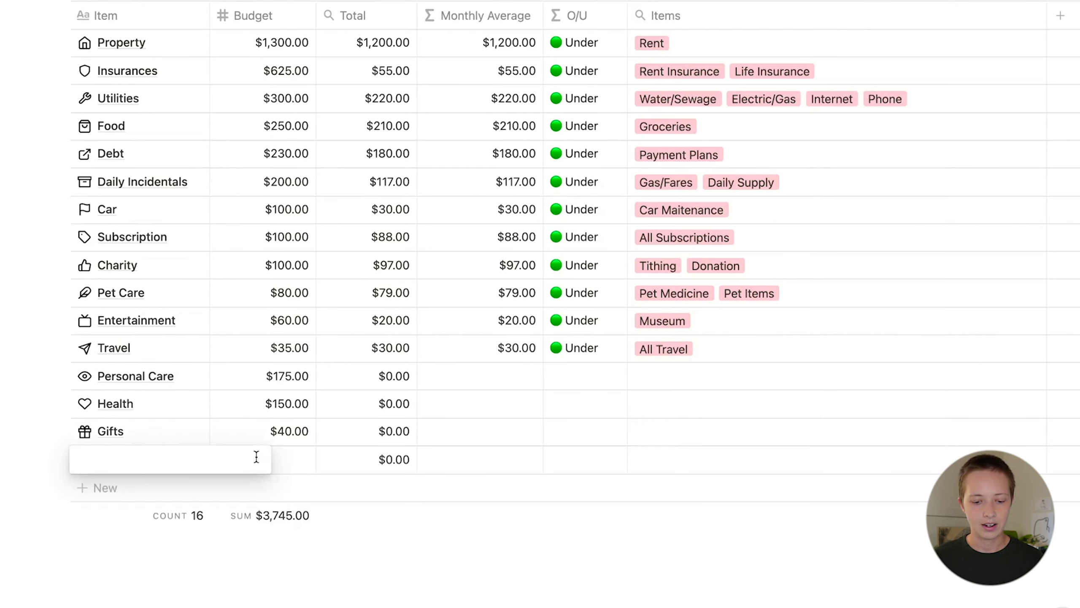
- Name the new row 'Investment' and give it a 130 budget
type("Add a new budget")
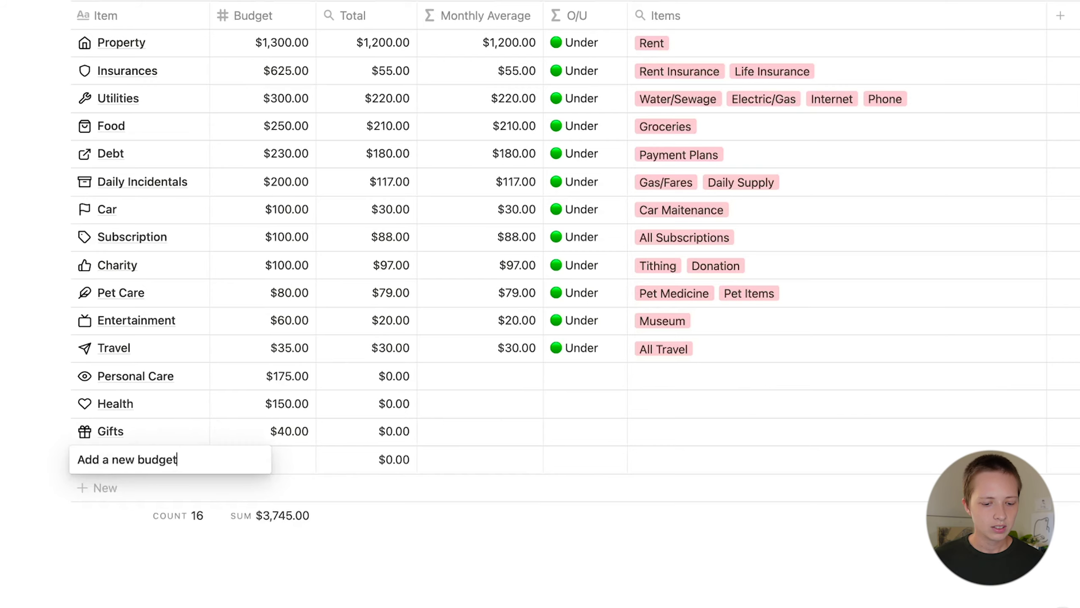
key("ctrl+a")
type("Investme")
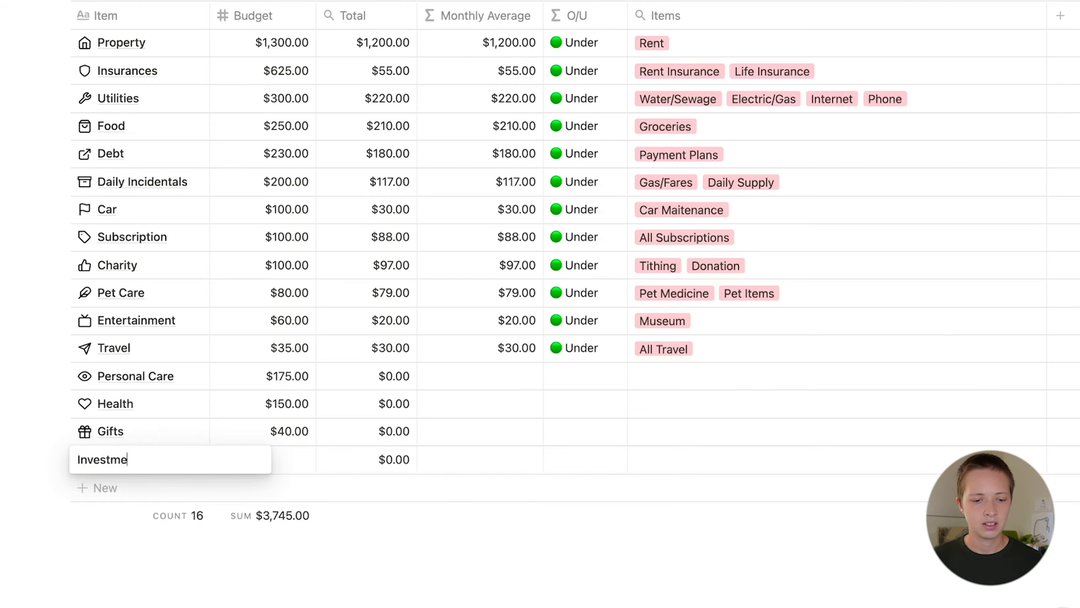
type("nt")
left_click(284, 429)
type("130")
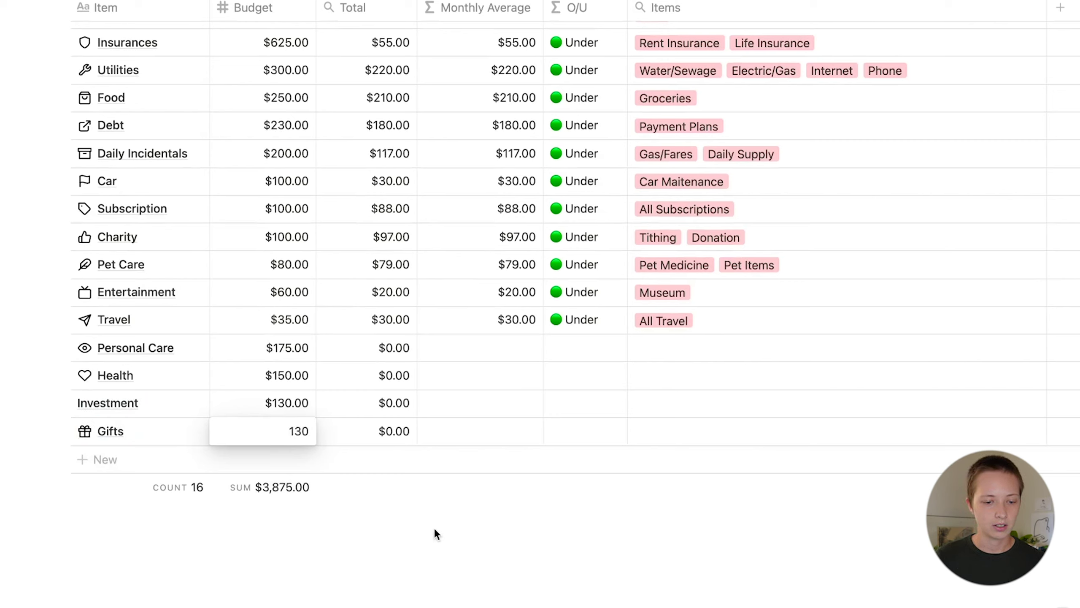
key("Return")
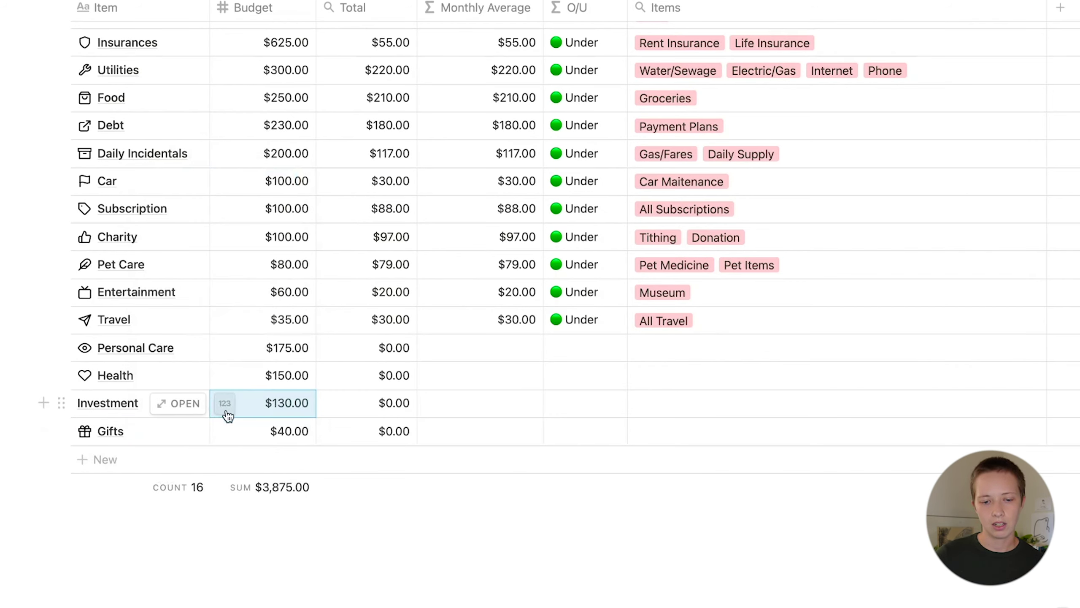
- Review the Budget column's currency formats and open Investment as its own page
left_click(226, 412)
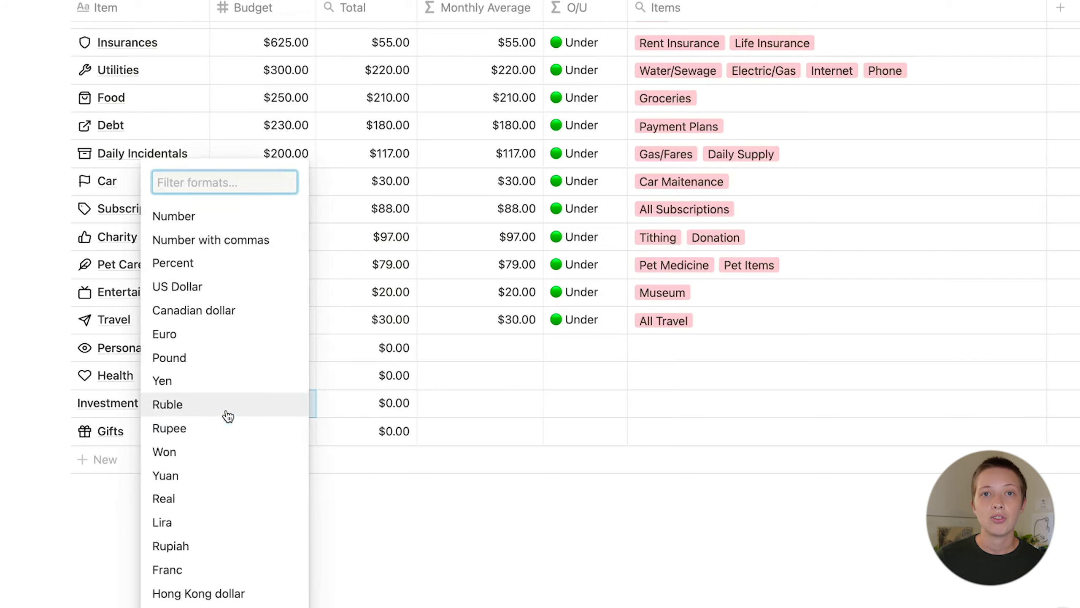
scroll(228, 415, "down", 10)
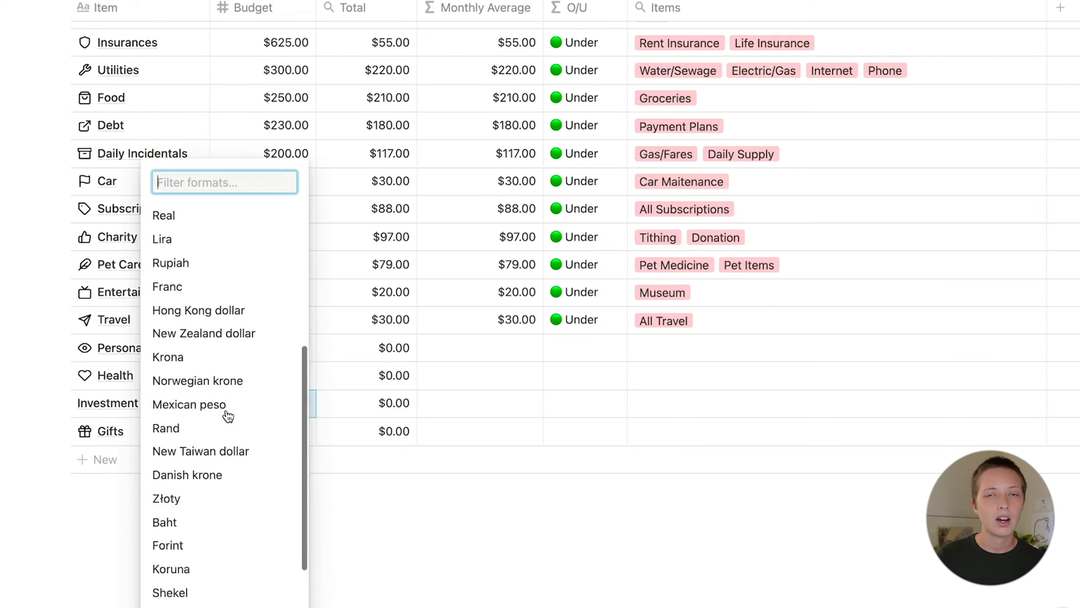
scroll(228, 416, "up", 5)
scroll(225, 414, "up", 5)
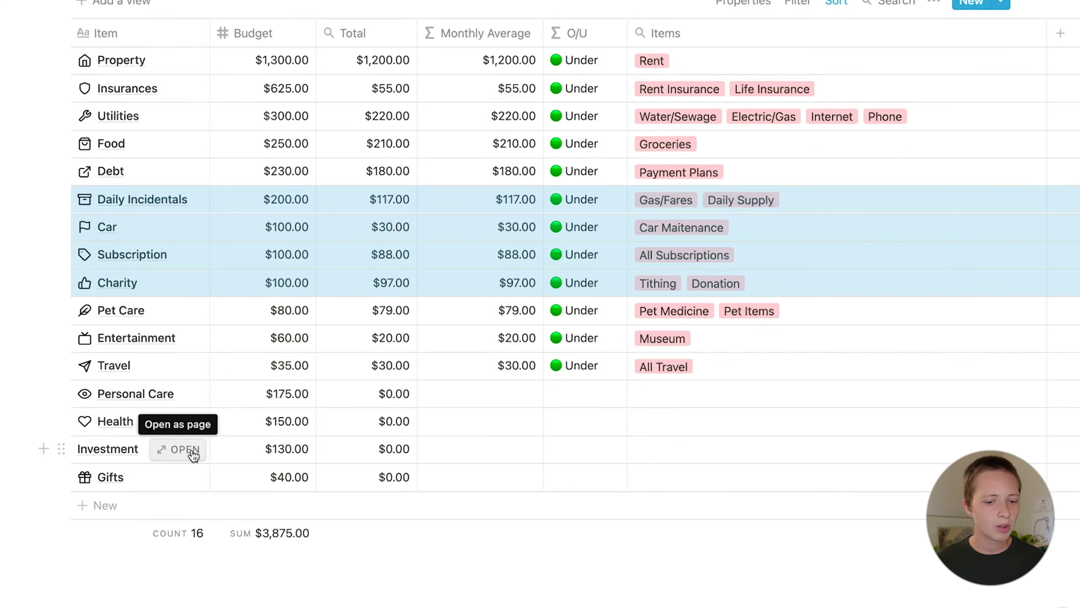
left_click(191, 449)
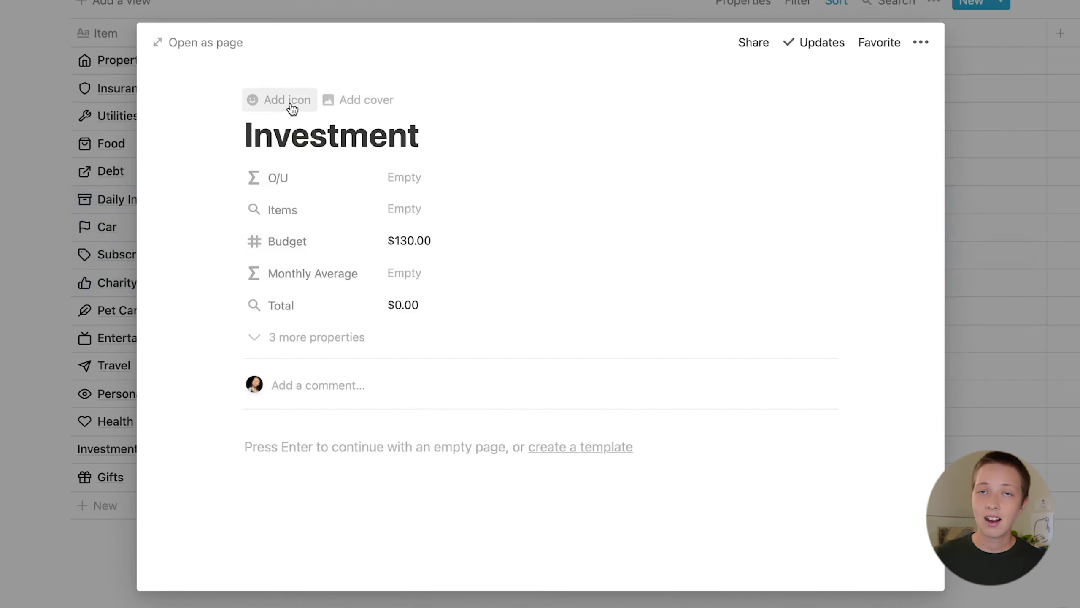
left_click(290, 104)
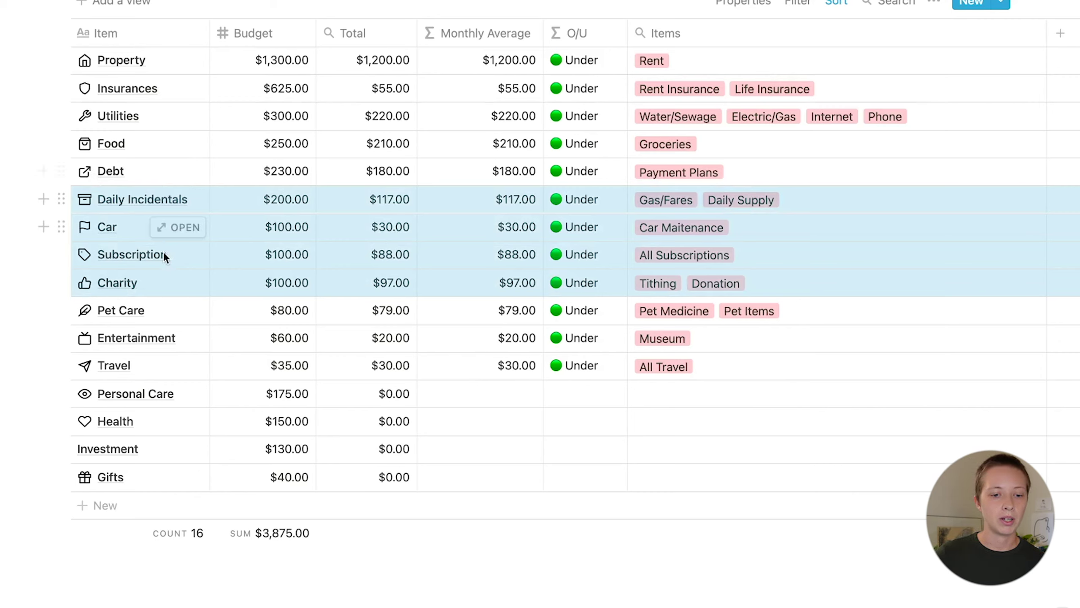
left_click(128, 226)
- Preview the Property entry's page, then delete the Investment row from the Budget table
key("Escape")
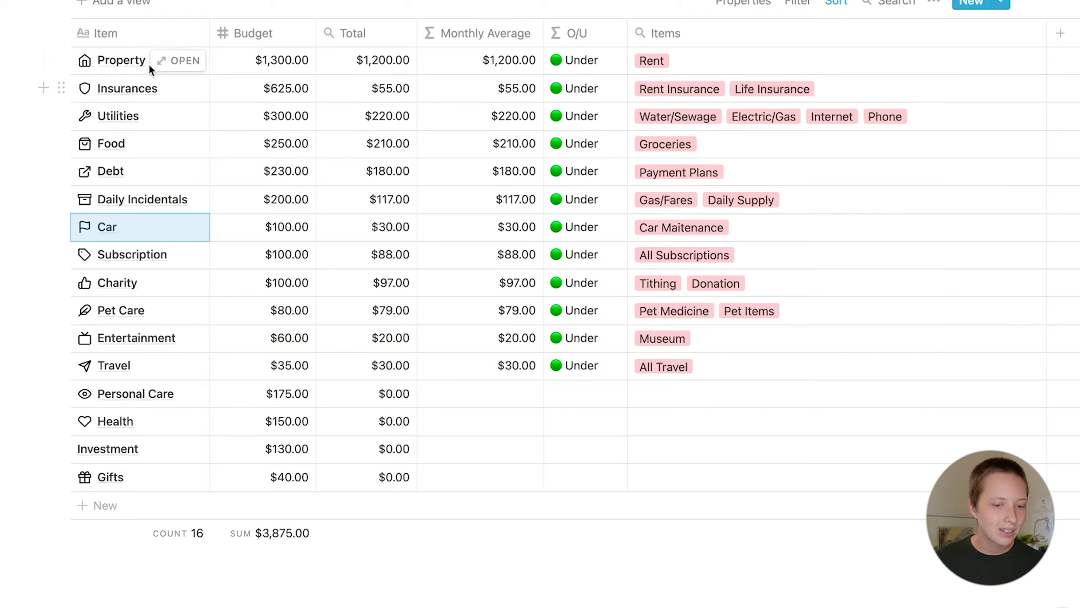
left_click(174, 59)
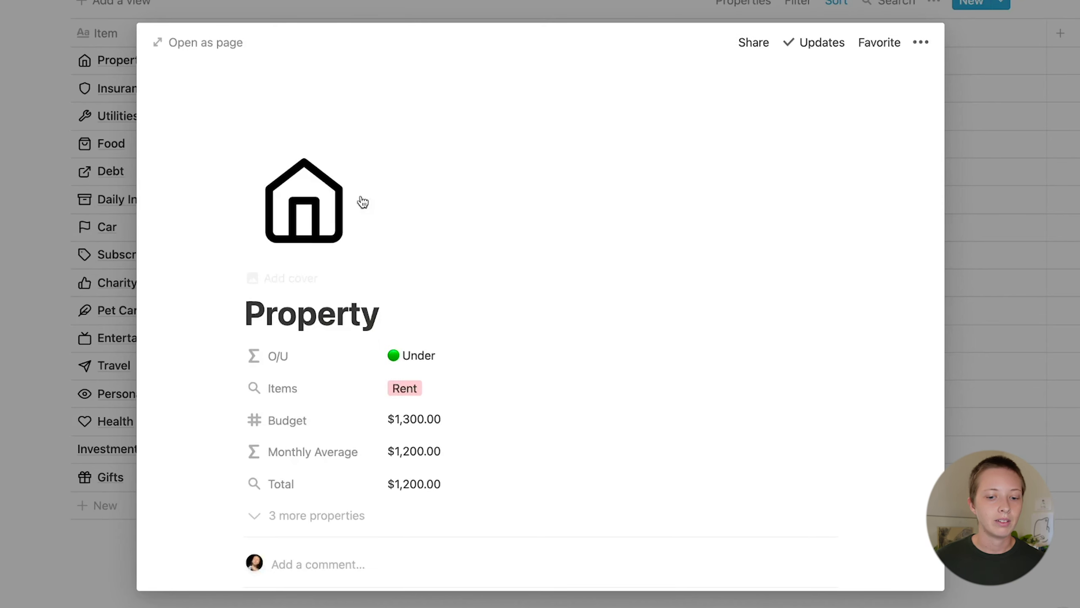
scroll(422, 258, "down", 3)
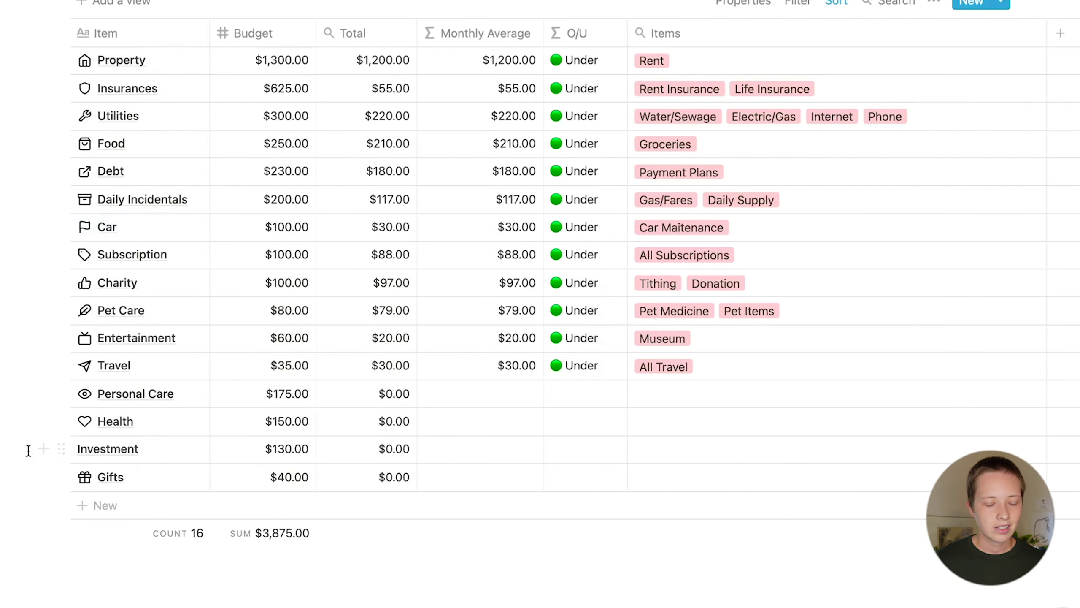
left_click(61, 449)
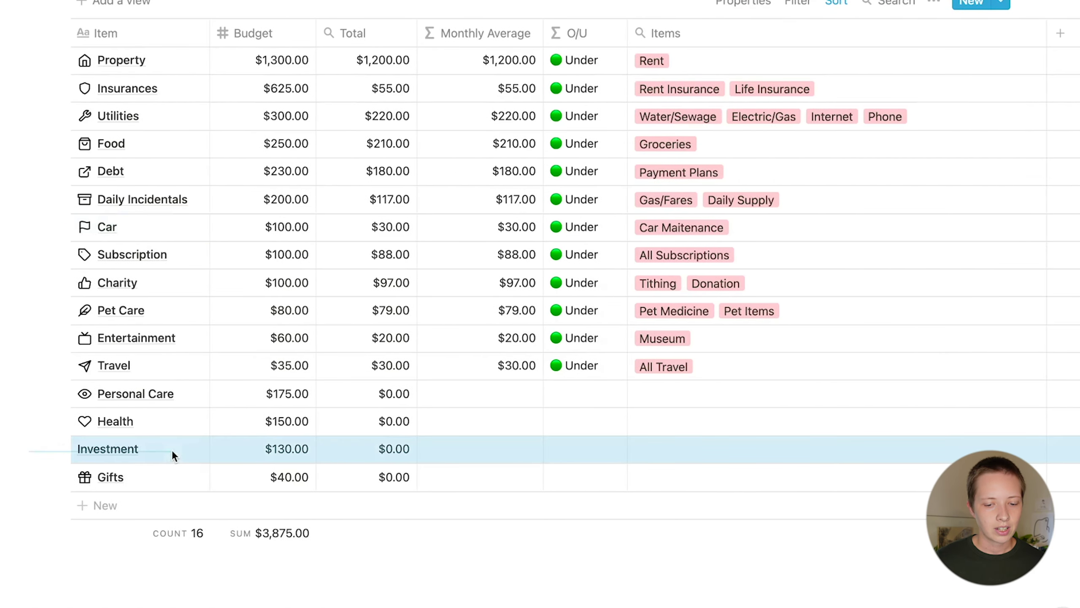
key("BackSpace")
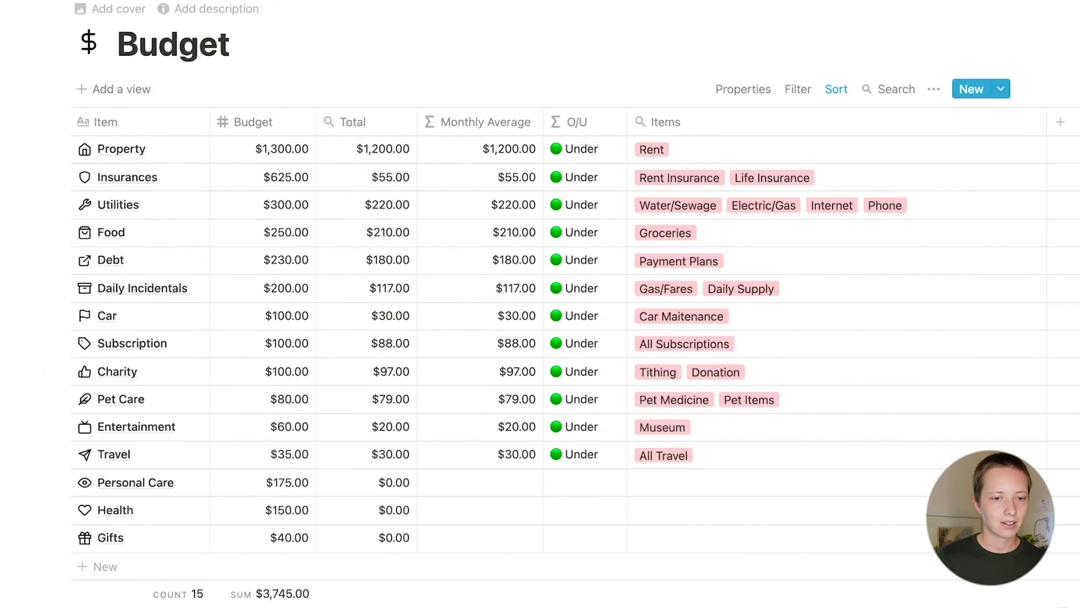
key("super+bracketleft")
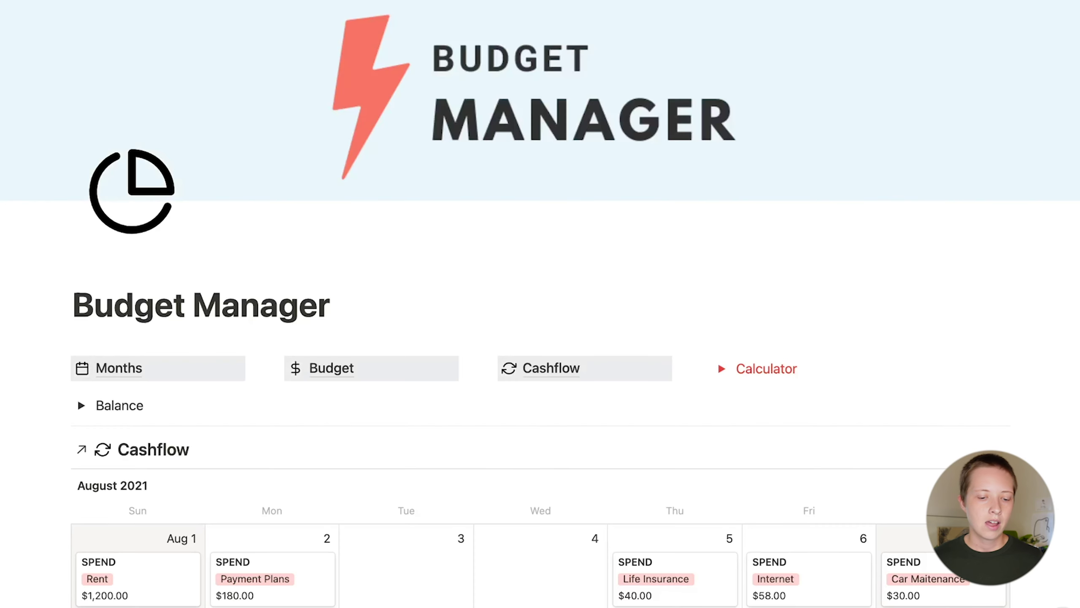
scroll(327, 296, "down", 3)
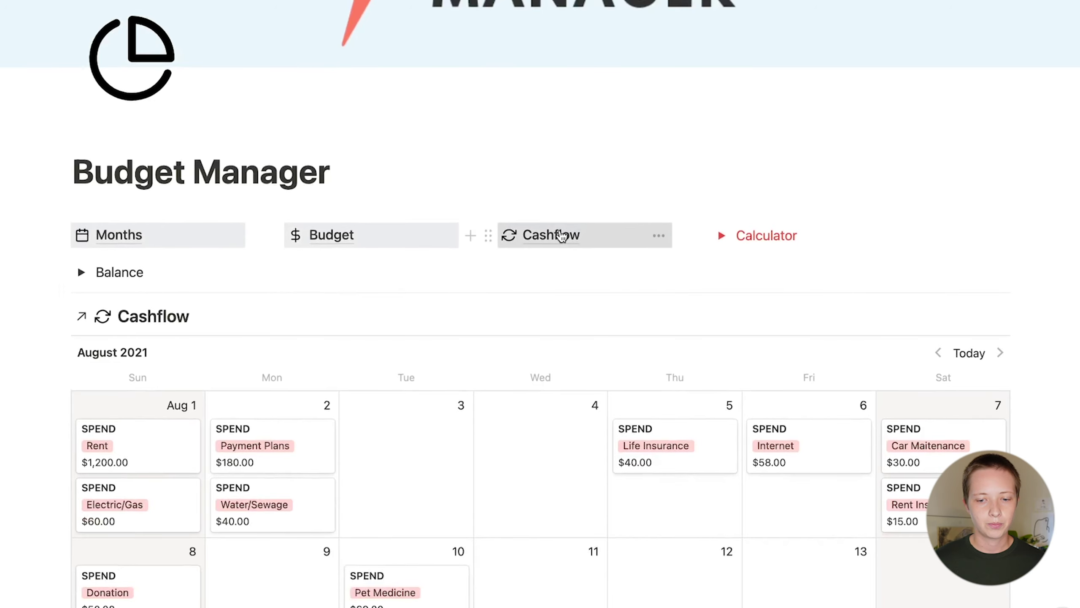
left_click(559, 230)
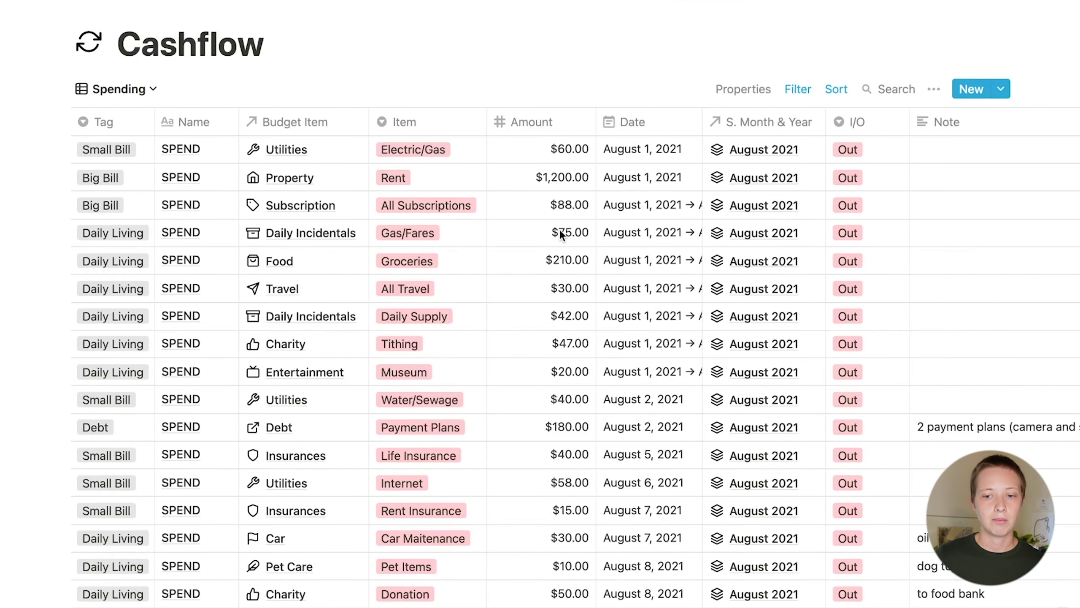
scroll(559, 230, "down", 1)
left_click(143, 80)
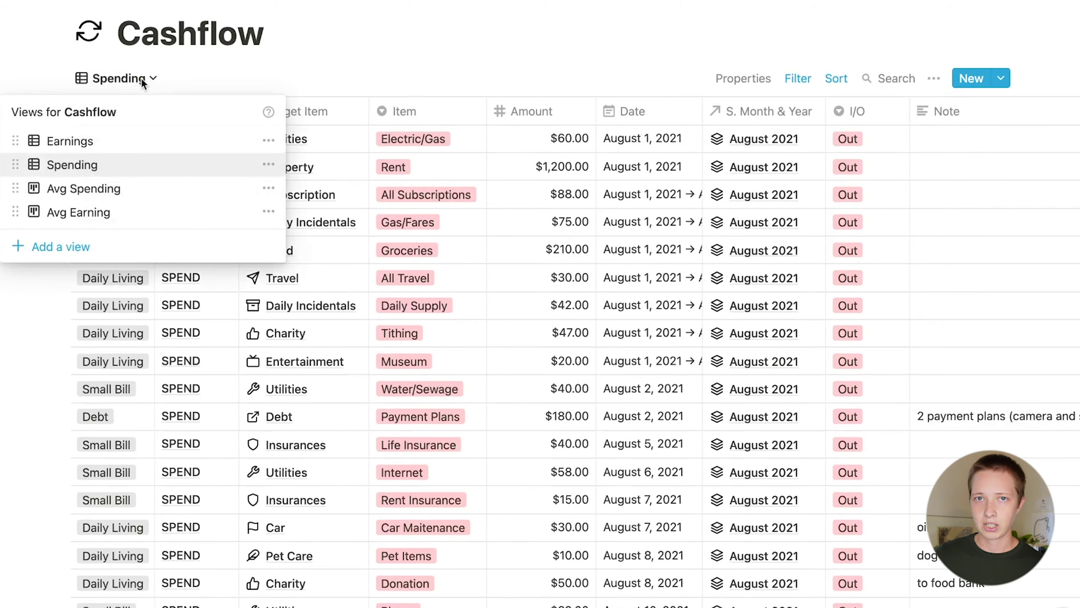
left_click(152, 143)
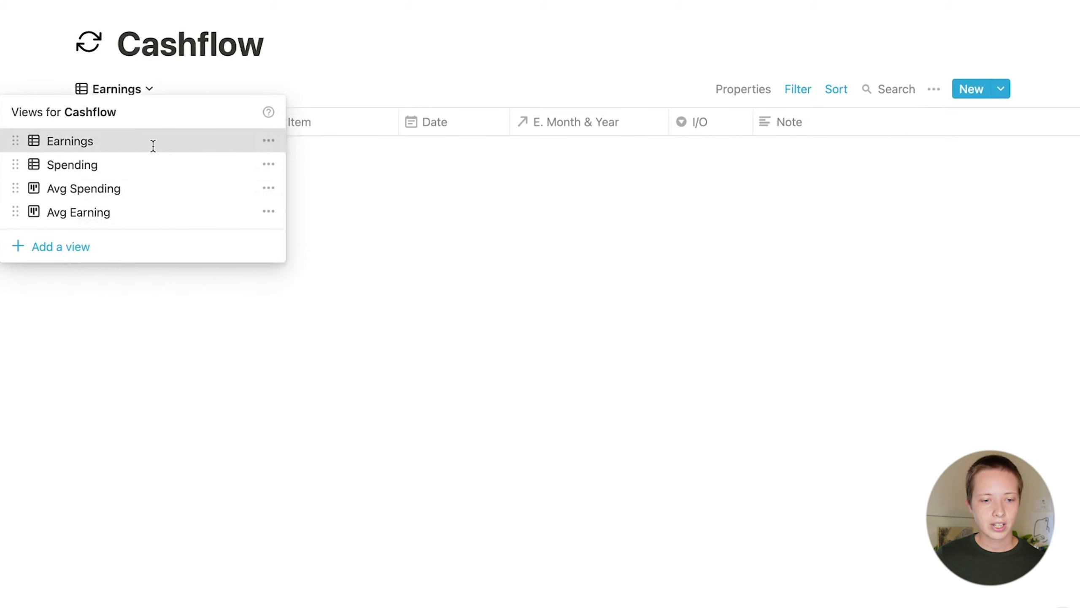
left_click(127, 91)
left_click(146, 175)
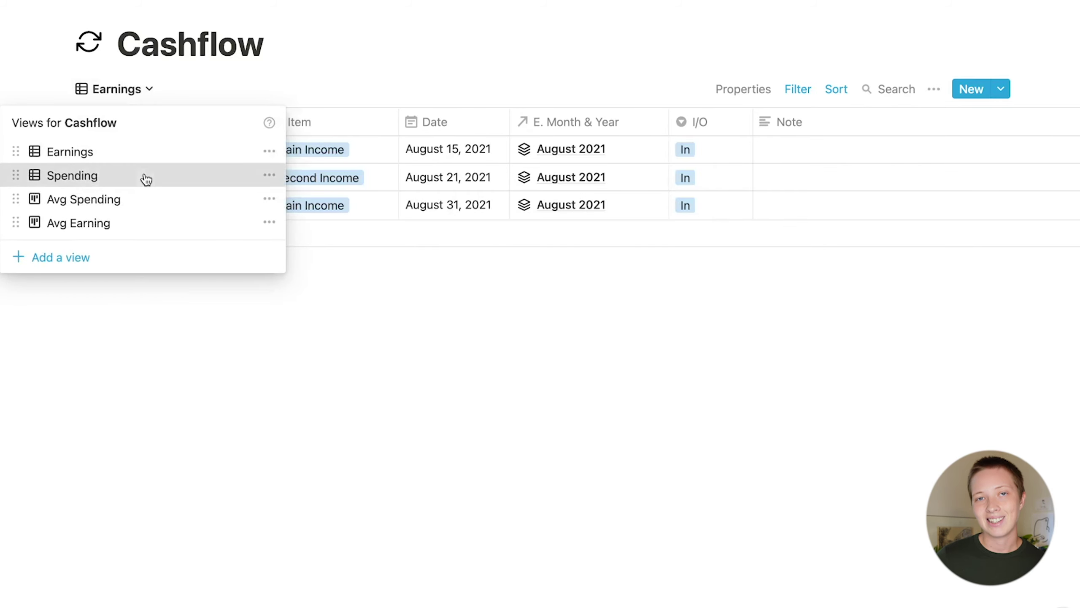
scroll(146, 178, "down", 3)
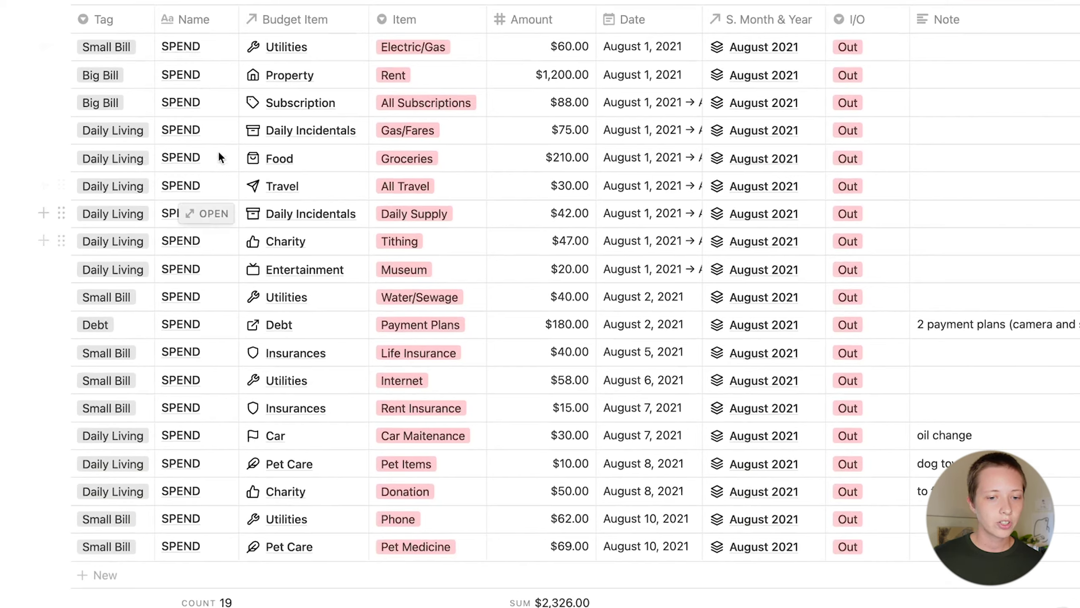
left_click(214, 48)
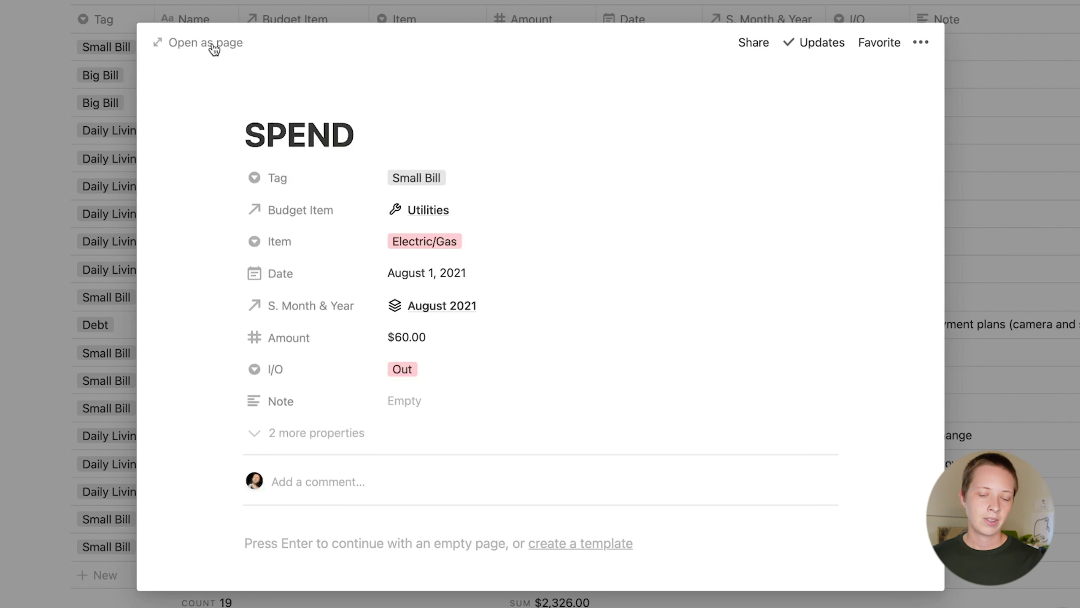
left_click(93, 195)
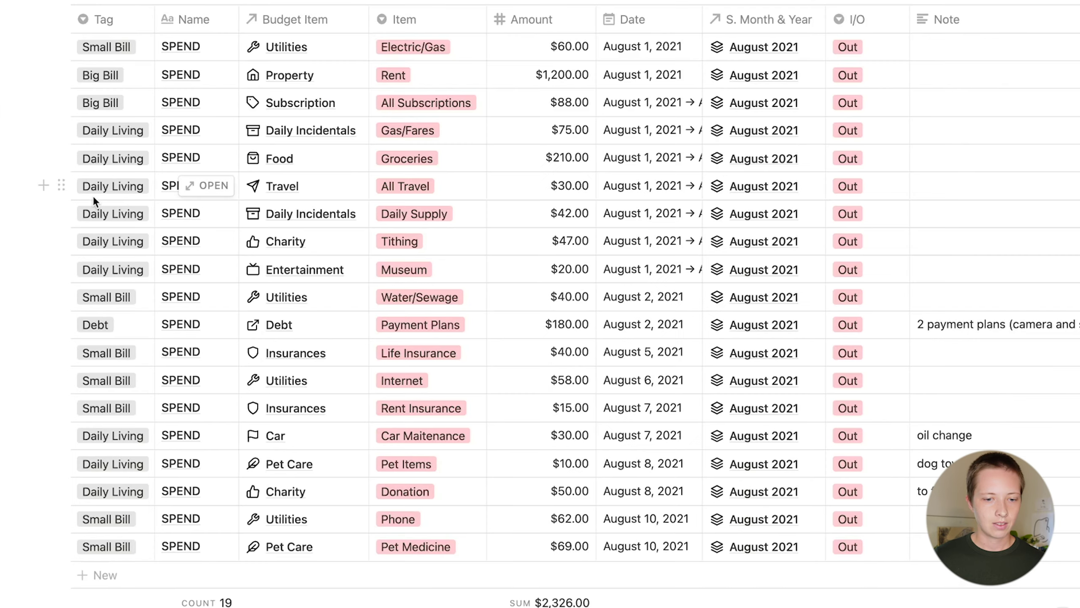
scroll(549, 221, "up", 3)
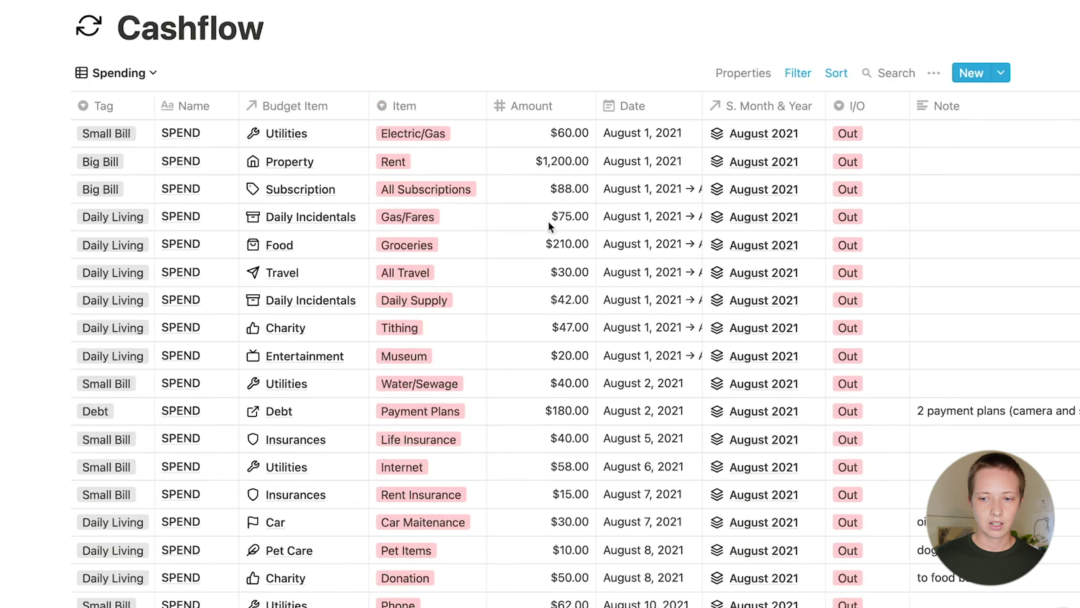
left_click(798, 73)
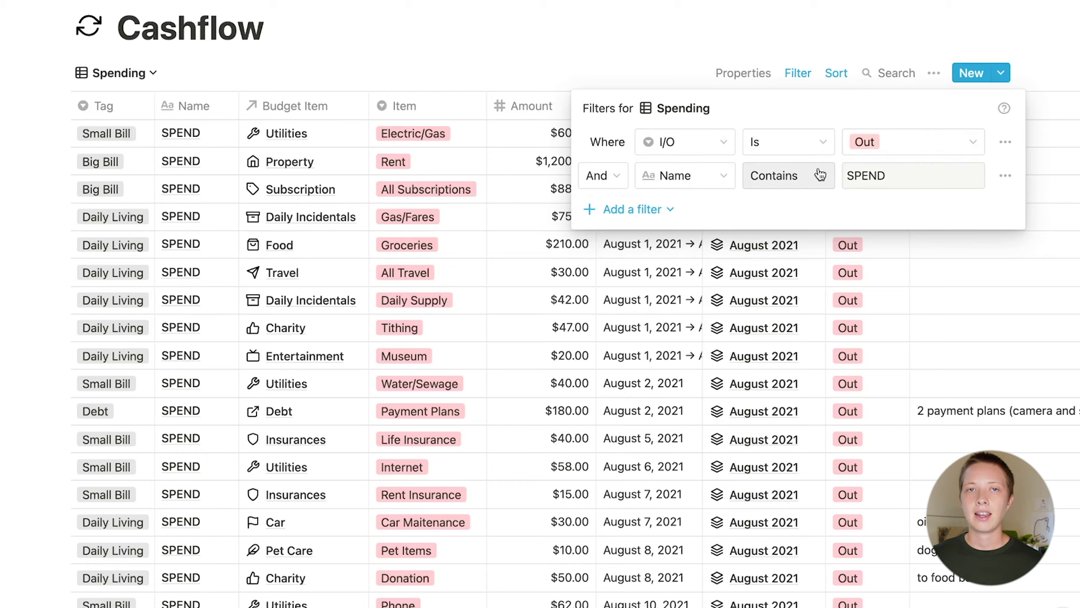
left_click(246, 205)
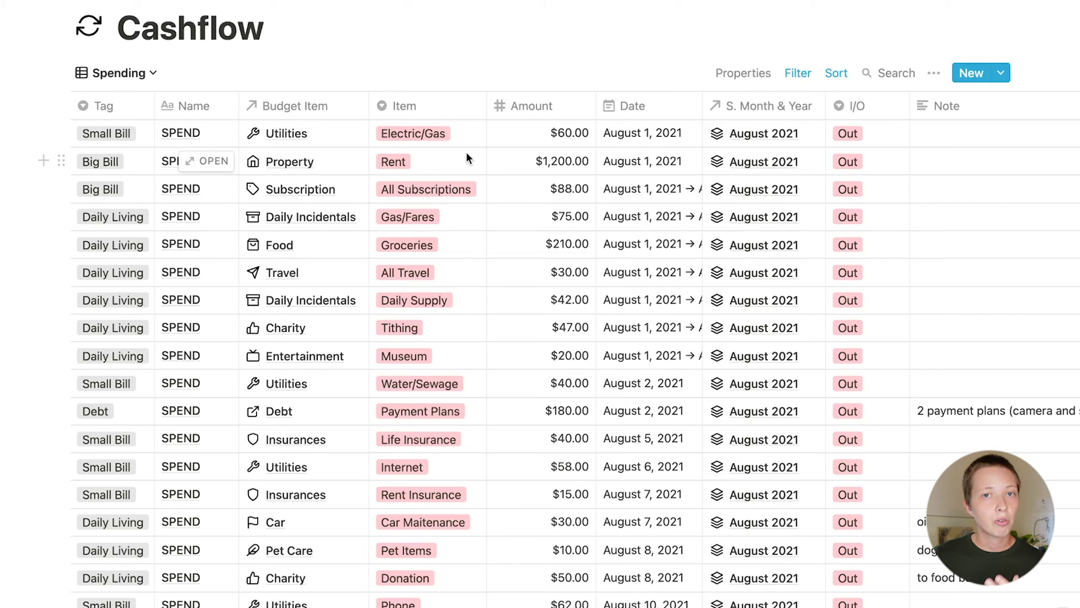
left_click(451, 141)
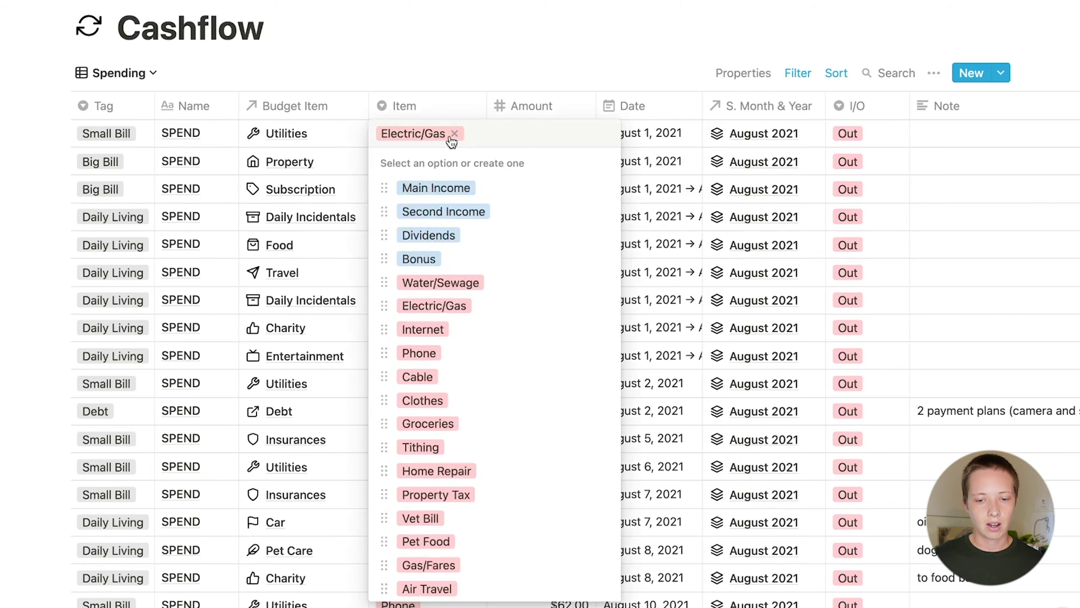
scroll(511, 417, "down", 10)
scroll(512, 417, "down", 3)
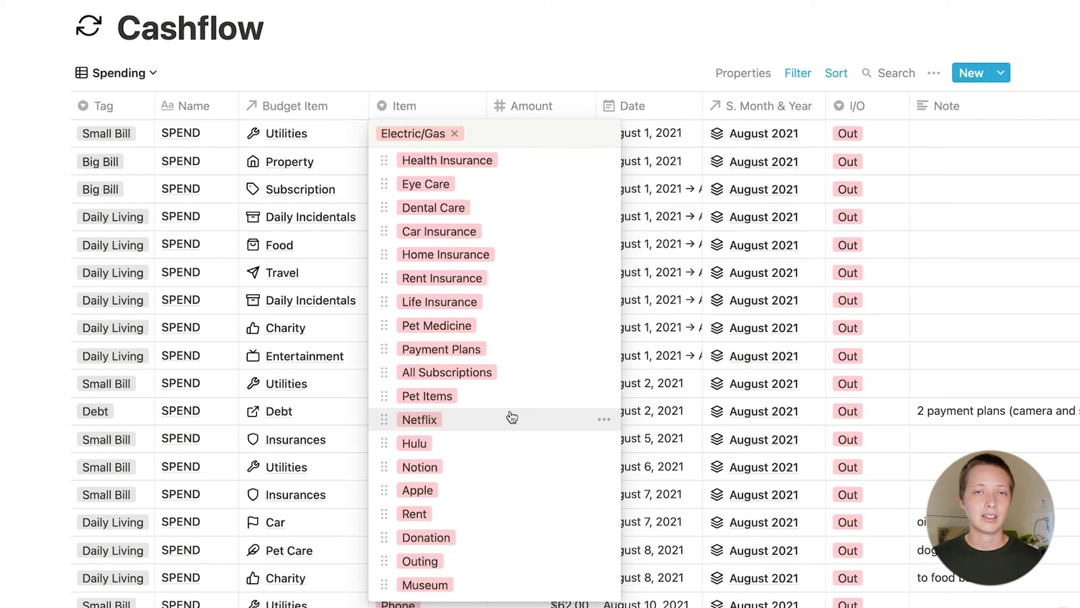
scroll(512, 417, "up", 10)
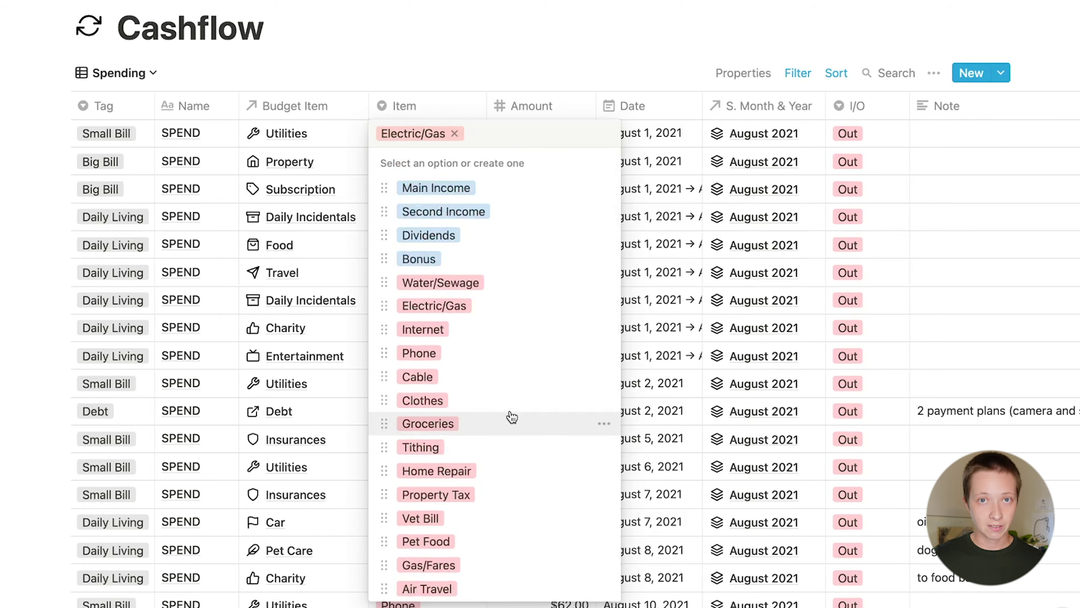
key("Escape")
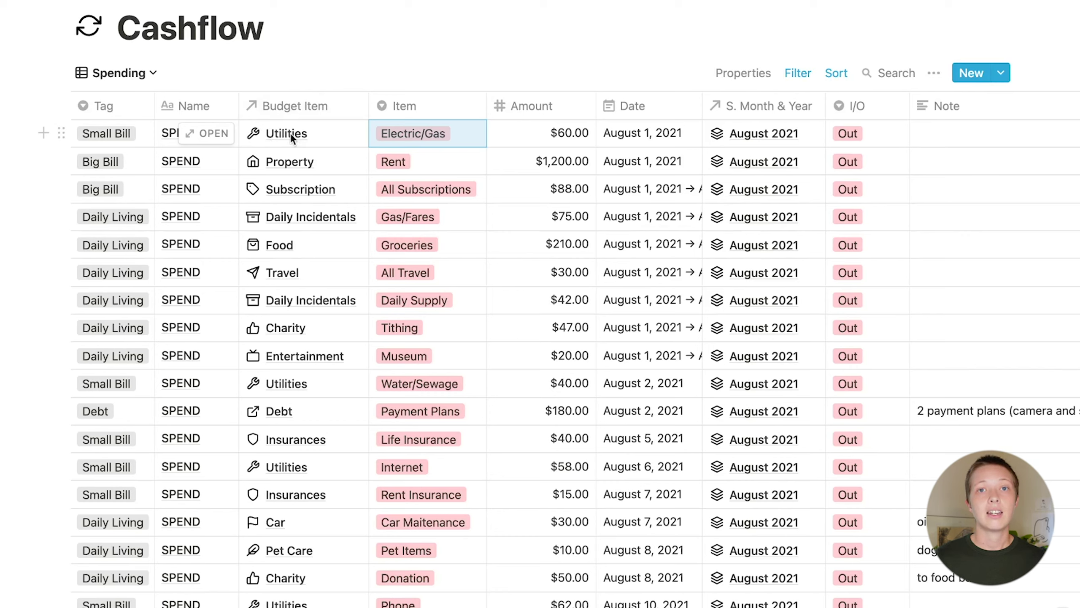
left_click(264, 138)
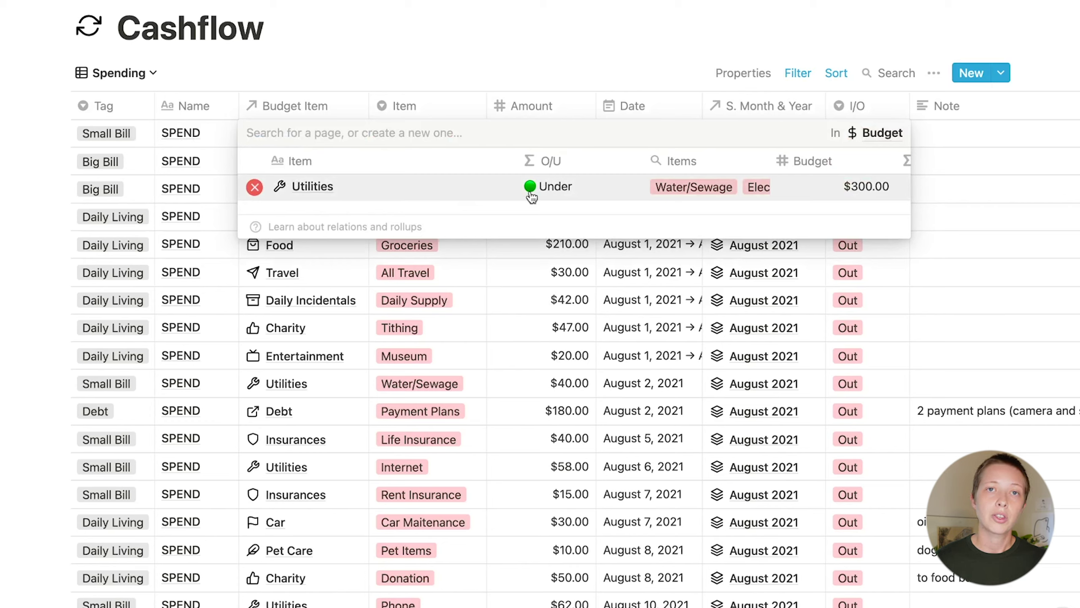
scroll(532, 196, "right", 2)
scroll(532, 196, "right", 3)
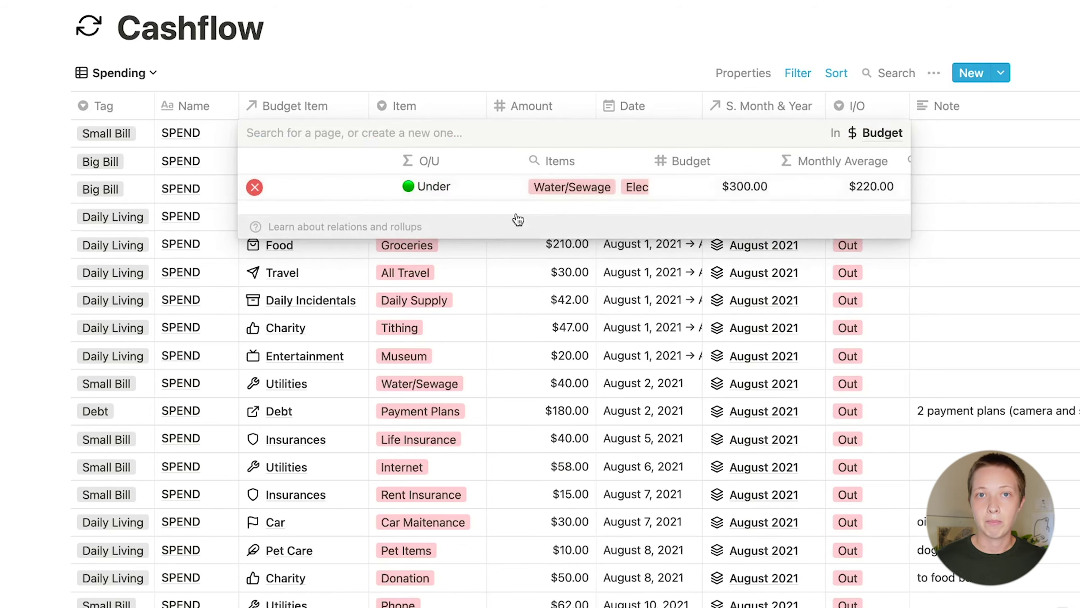
scroll(526, 198, "right", 4)
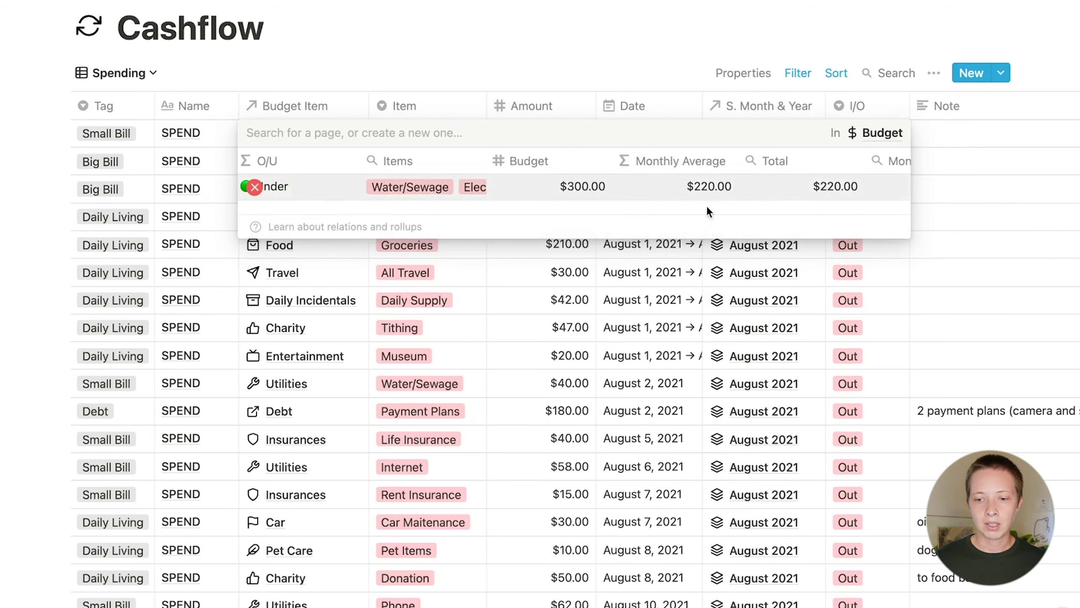
scroll(661, 186, "right", 8)
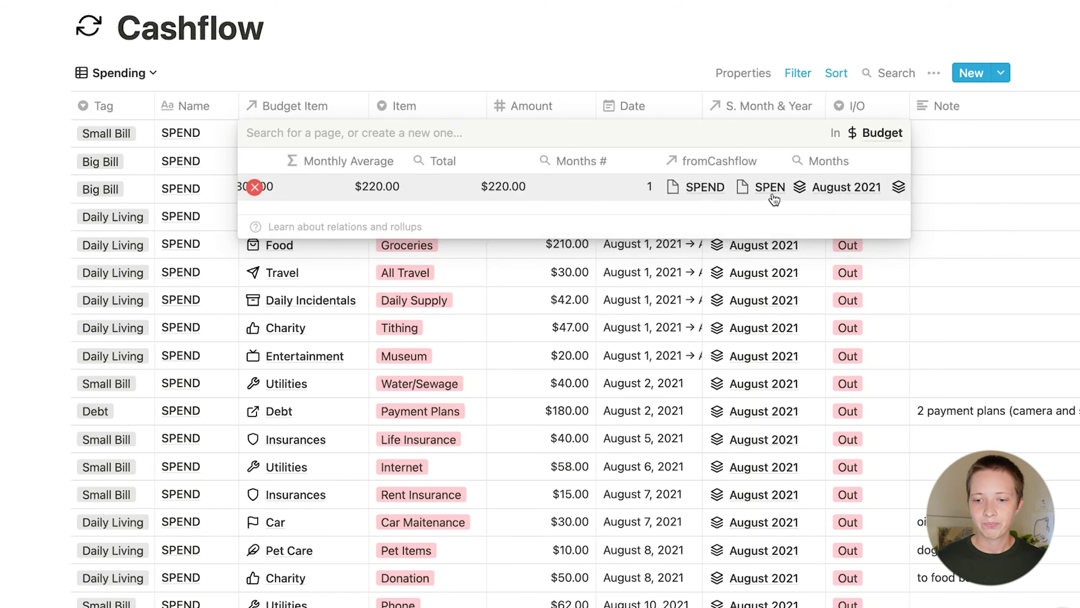
key("Escape")
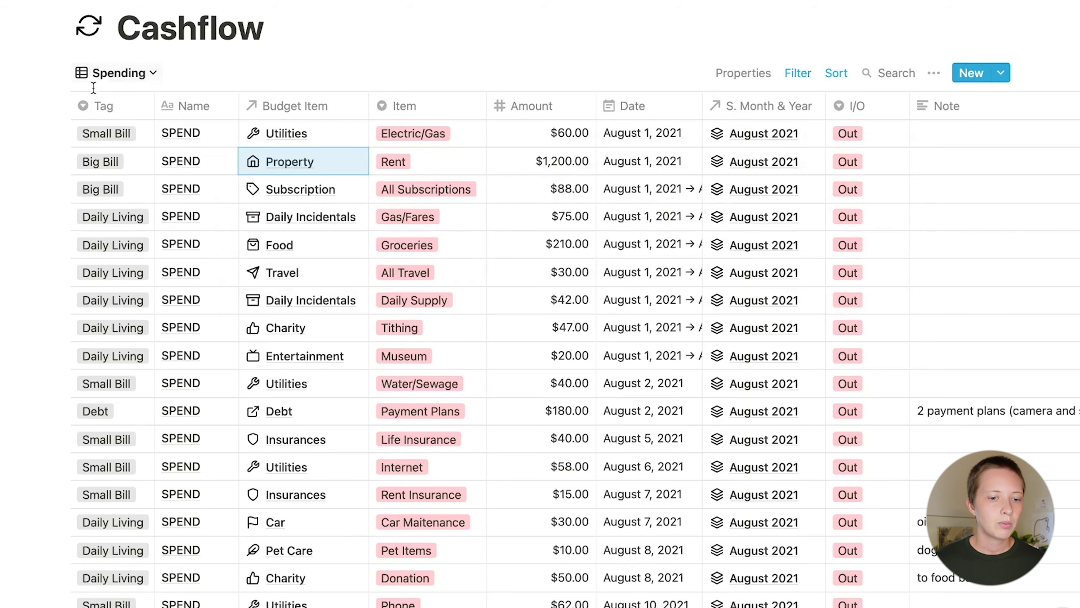
left_click(128, 136)
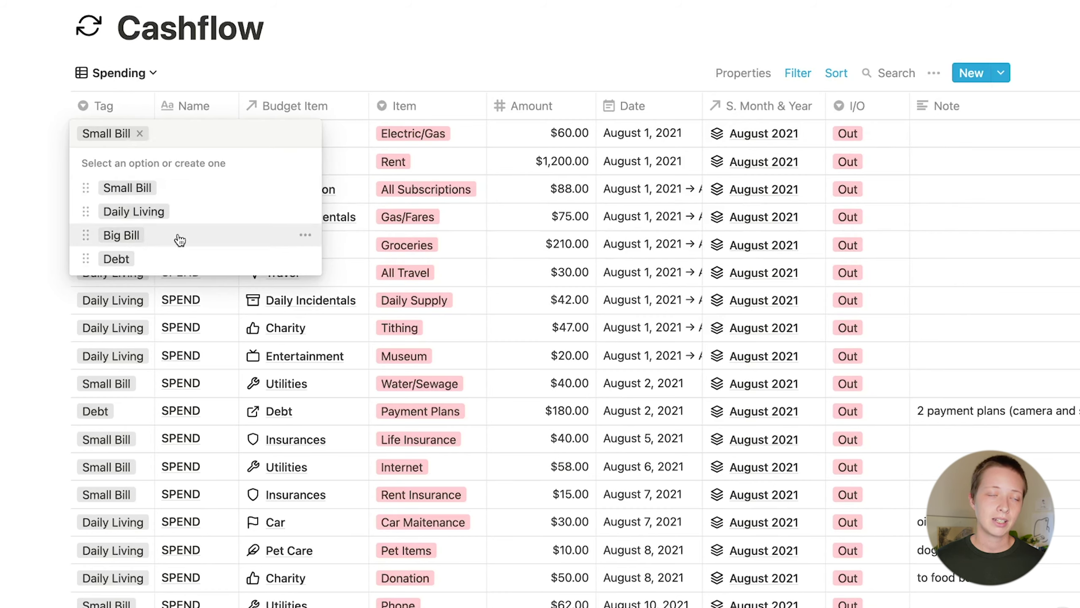
key("Escape")
scroll(116, 51, "down", 1)
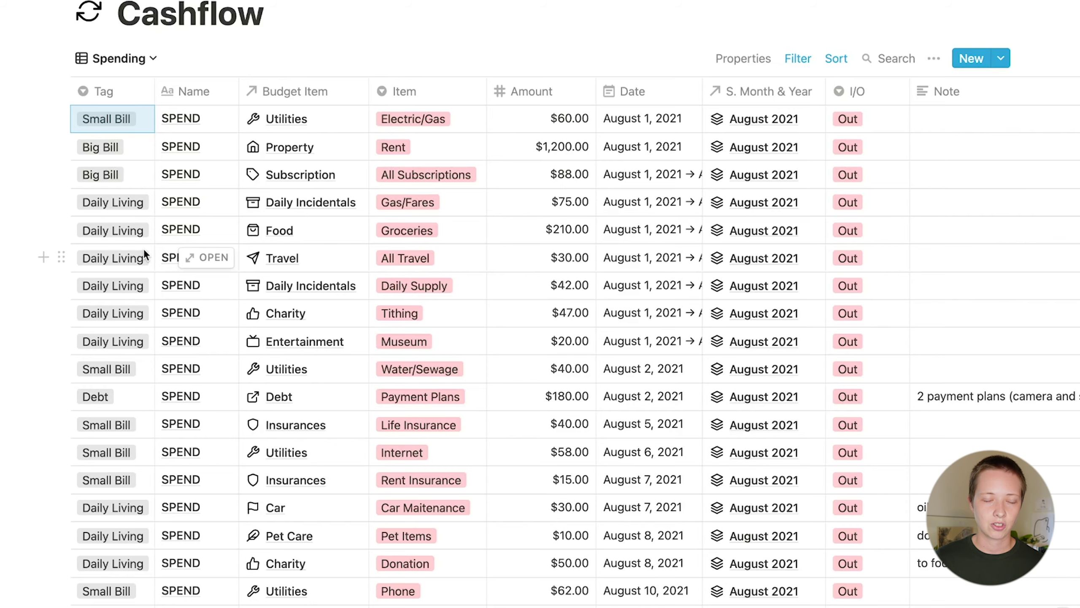
scroll(143, 248, "right", 5)
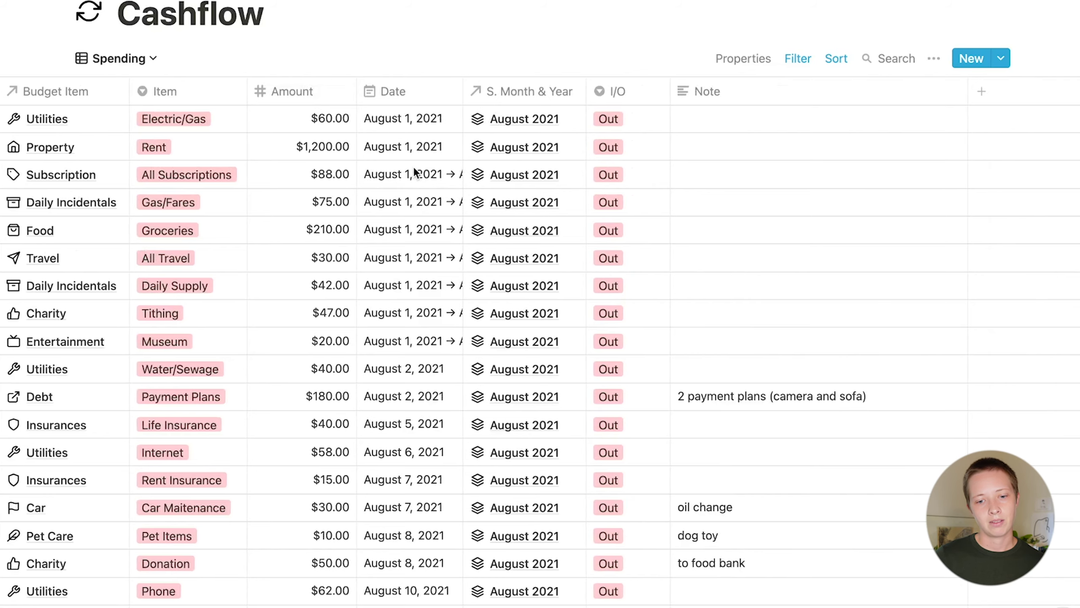
scroll(415, 171, "left", 1)
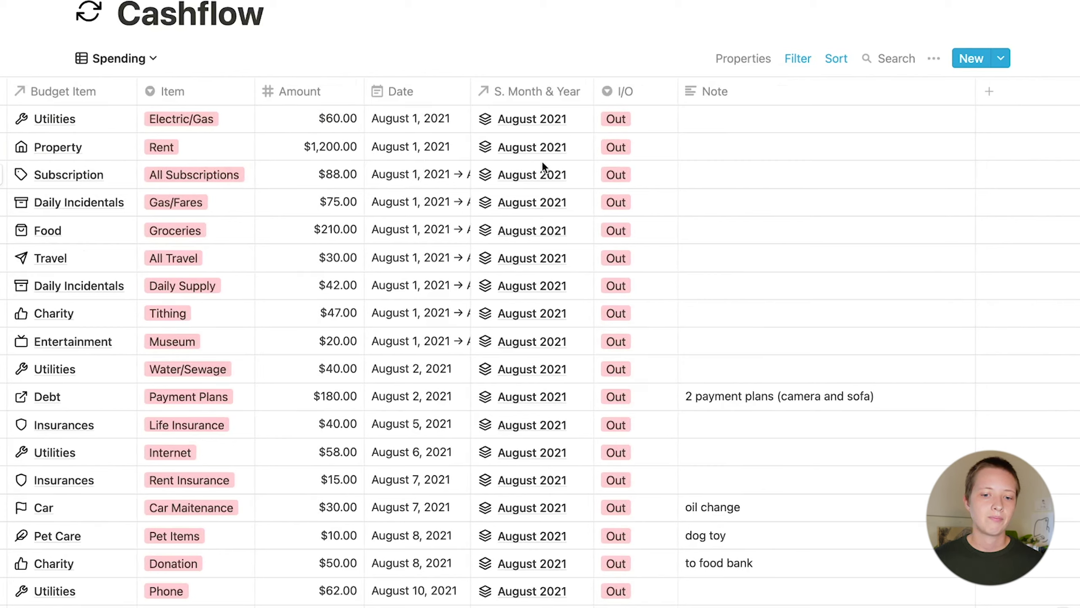
left_click(414, 184)
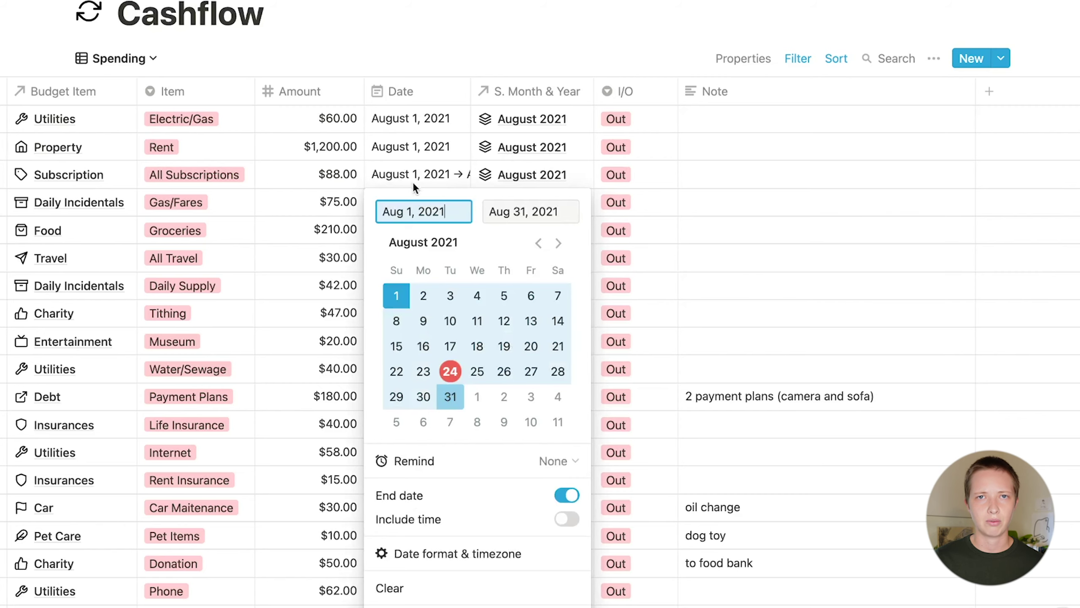
key("Escape")
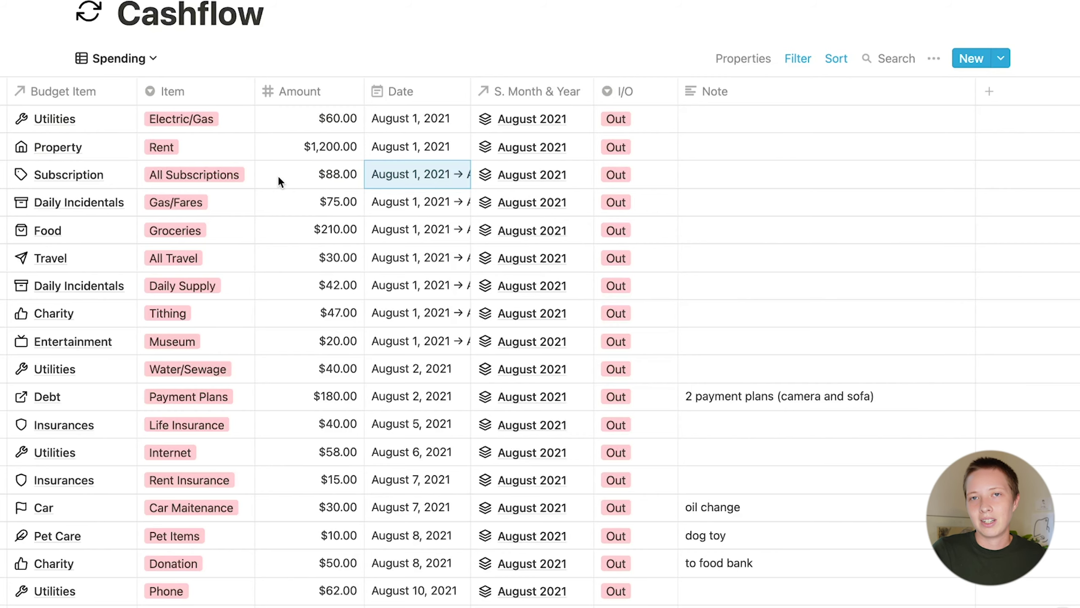
scroll(277, 174, "left", 3)
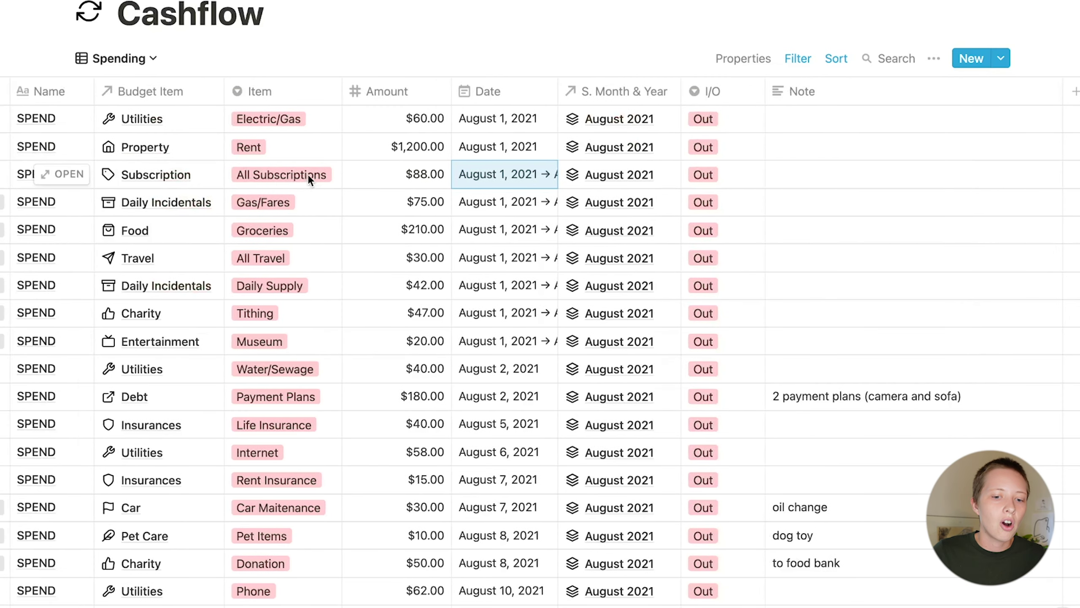
left_click(489, 174)
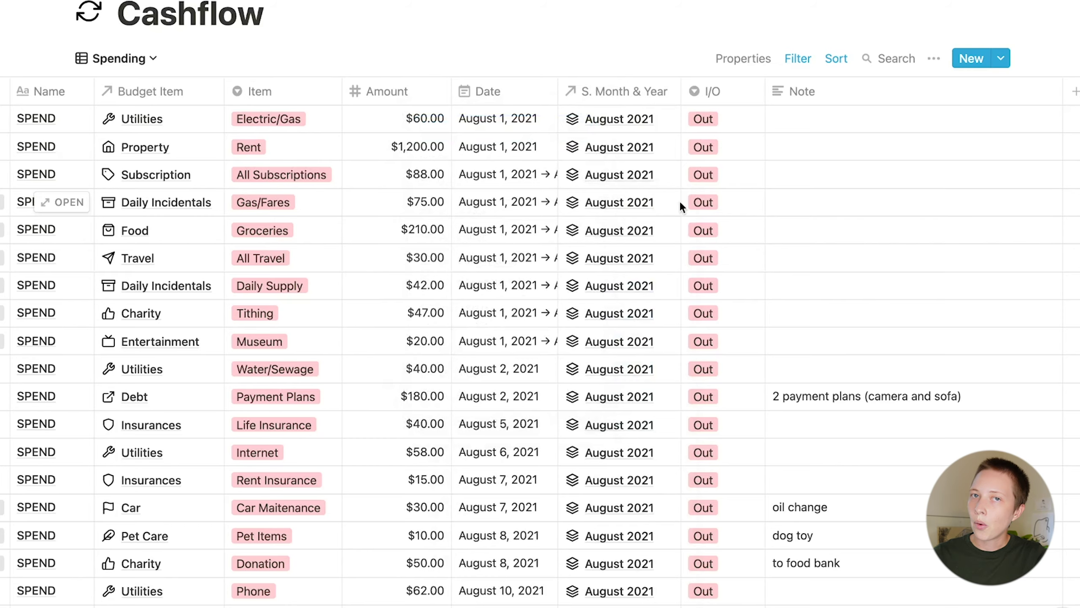
- Check Daily Supply's August 2021 month link and confirm Rent stays marked Out
left_click(608, 285)
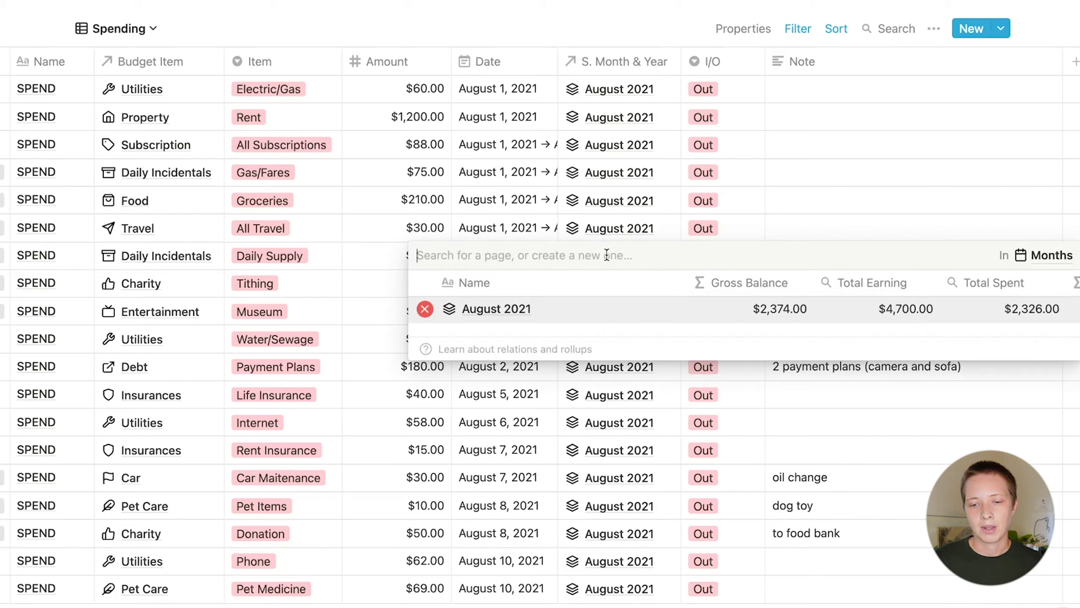
key("Escape")
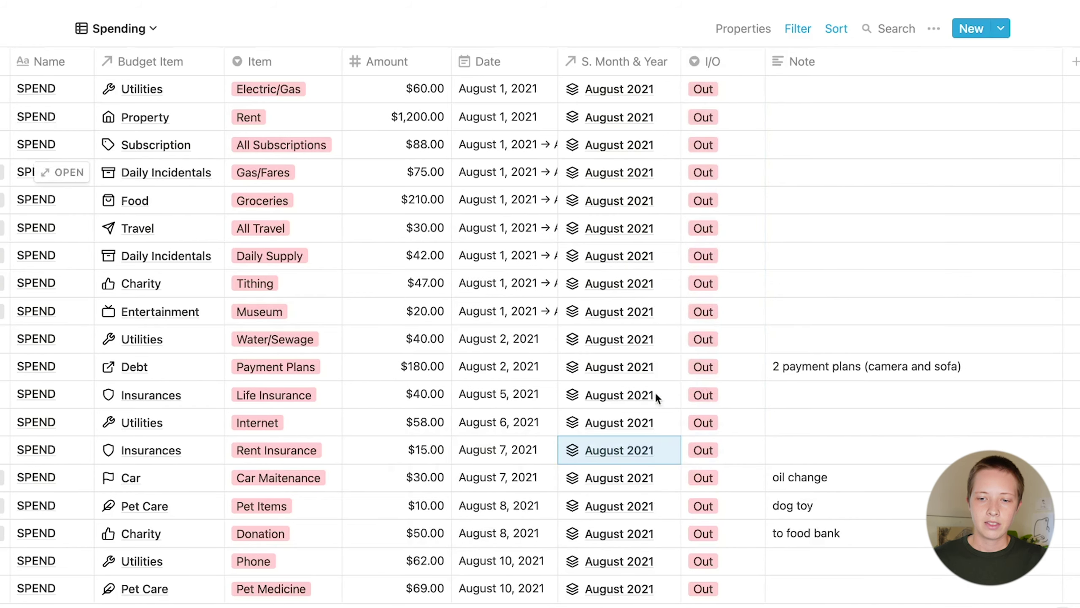
left_click(747, 128)
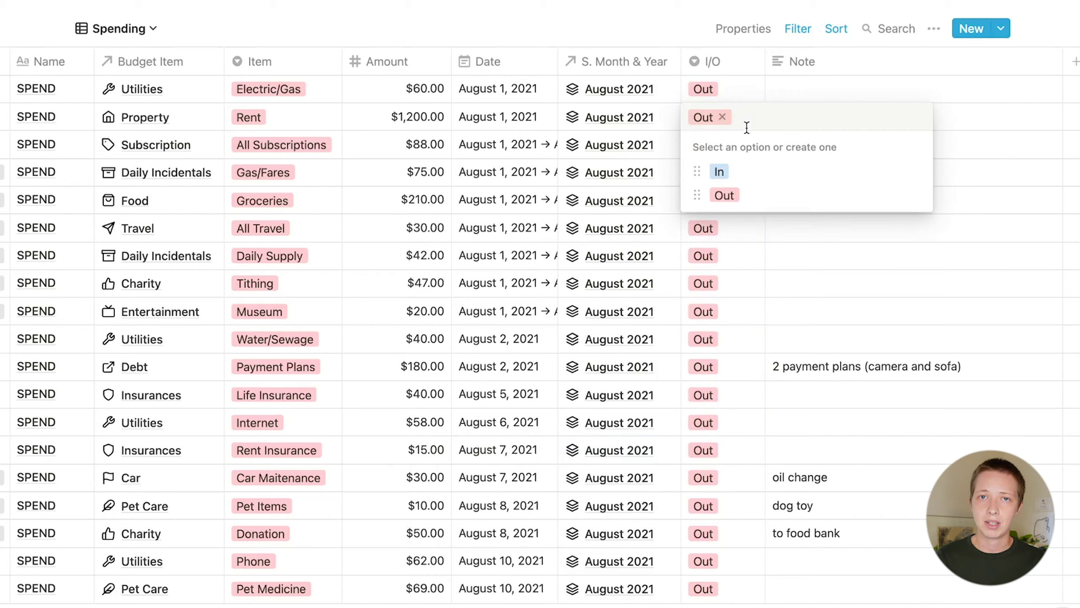
left_click(978, 121)
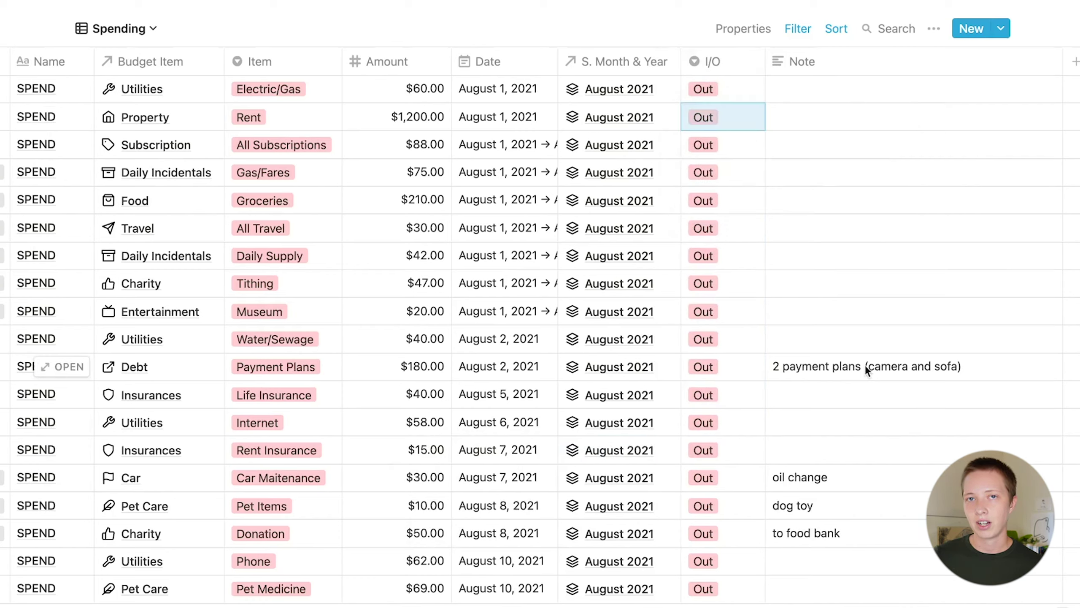
scroll(865, 365, "left", 3)
- Switch to the Earnings view of Cashflow and inspect its filters
left_click(137, 30)
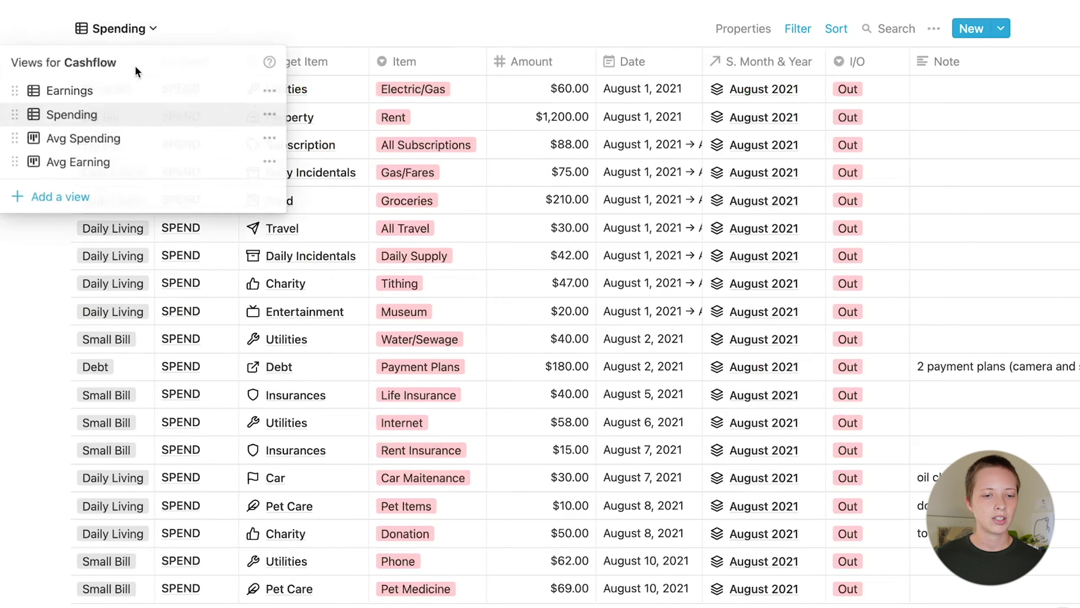
left_click(123, 90)
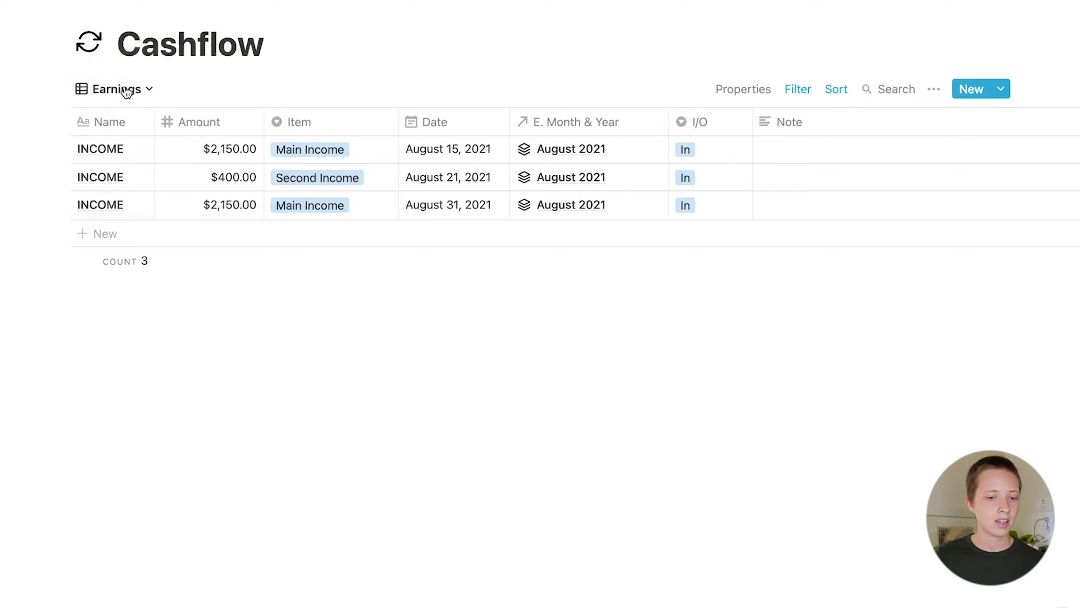
left_click(797, 90)
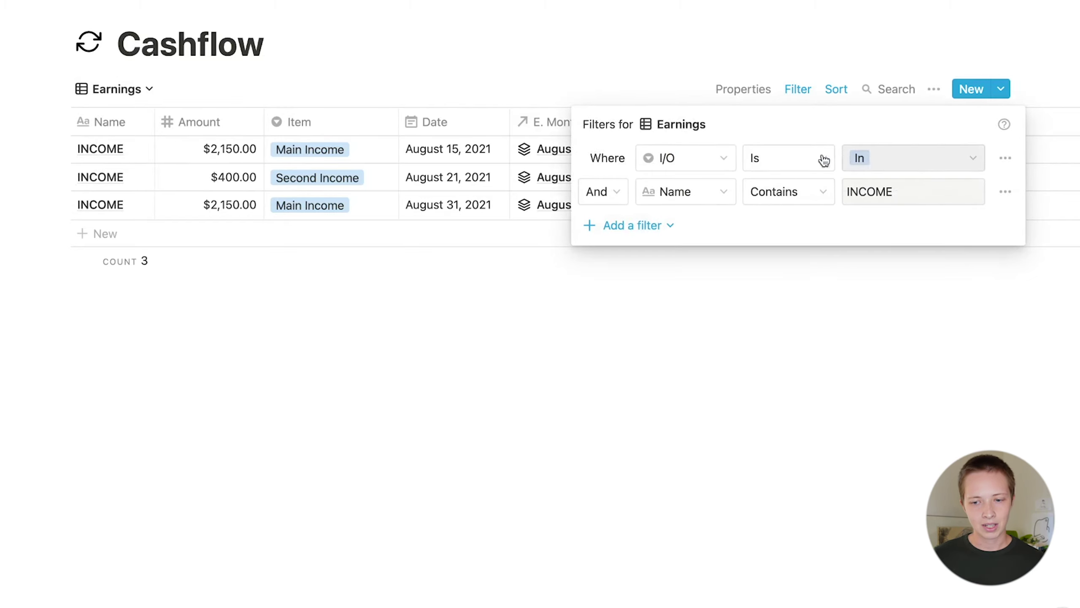
key("Escape")
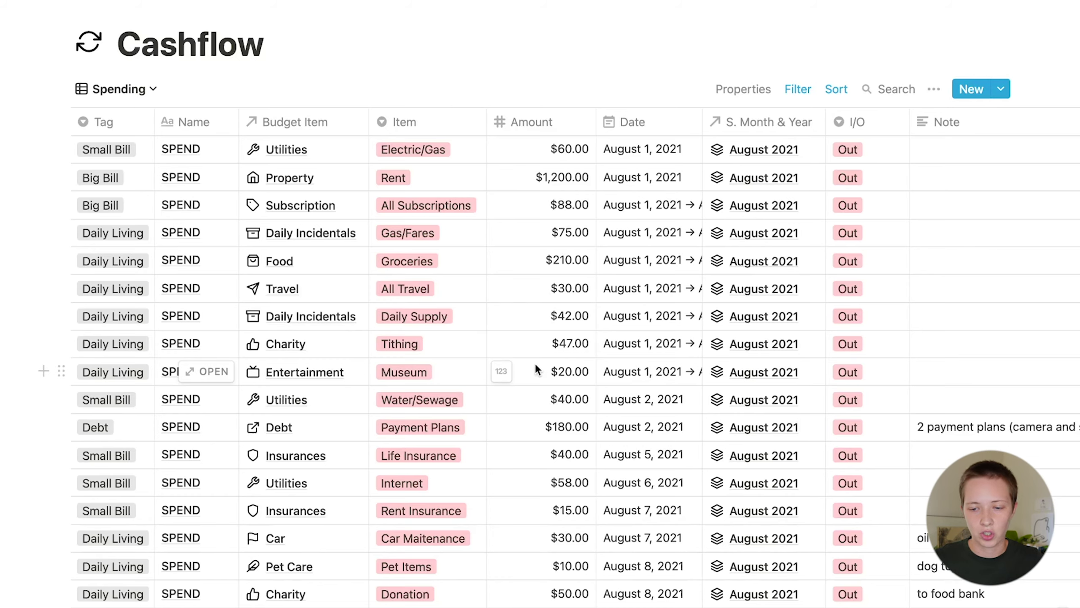
- Copy the expense rows B4:I7 from the Budget Manager spreadsheet
scroll(535, 370, "down", 5)
key("ctrl+Left")
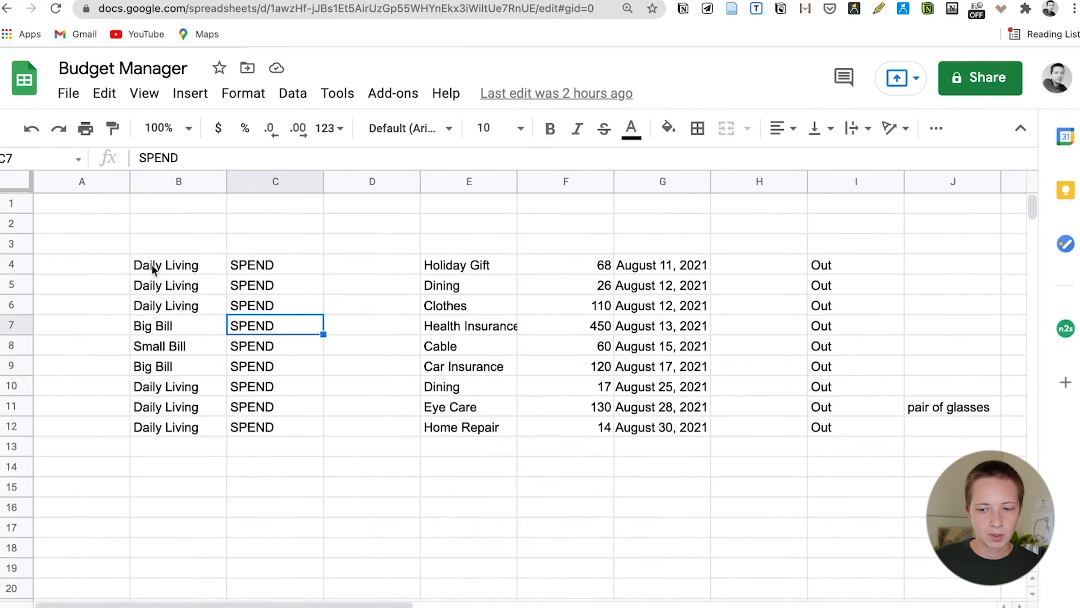
left_click_drag(155, 269, 468, 285)
left_click_drag(823, 317, 853, 326)
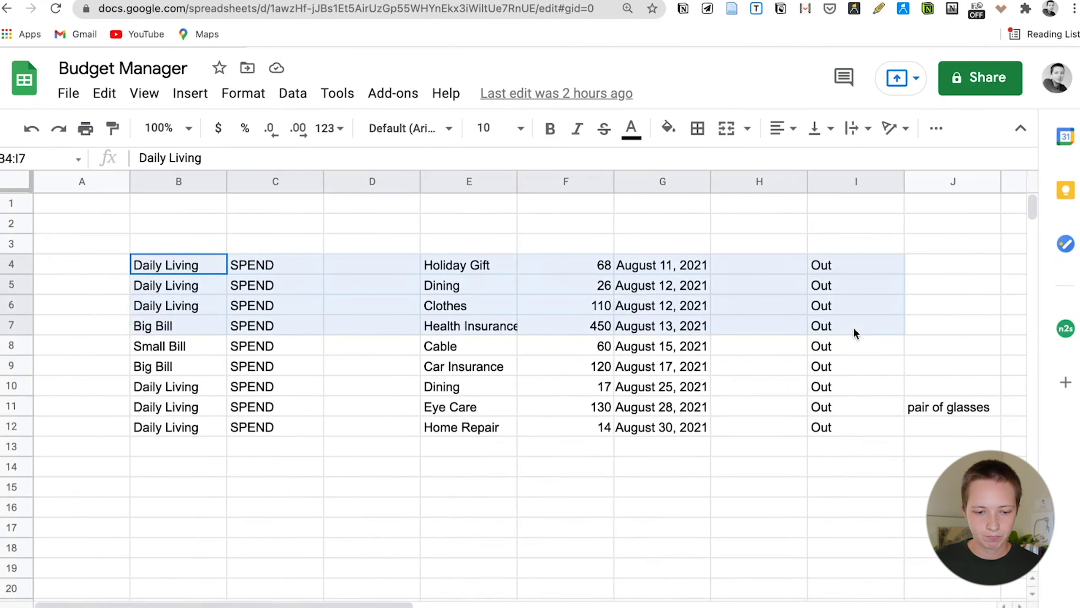
key("ctrl+c")
key("ctrl+Right")
- Paste the four expenses, linking Holiday Gift to Gifts and Health Insurance to Insurances
key("ctrl+v")
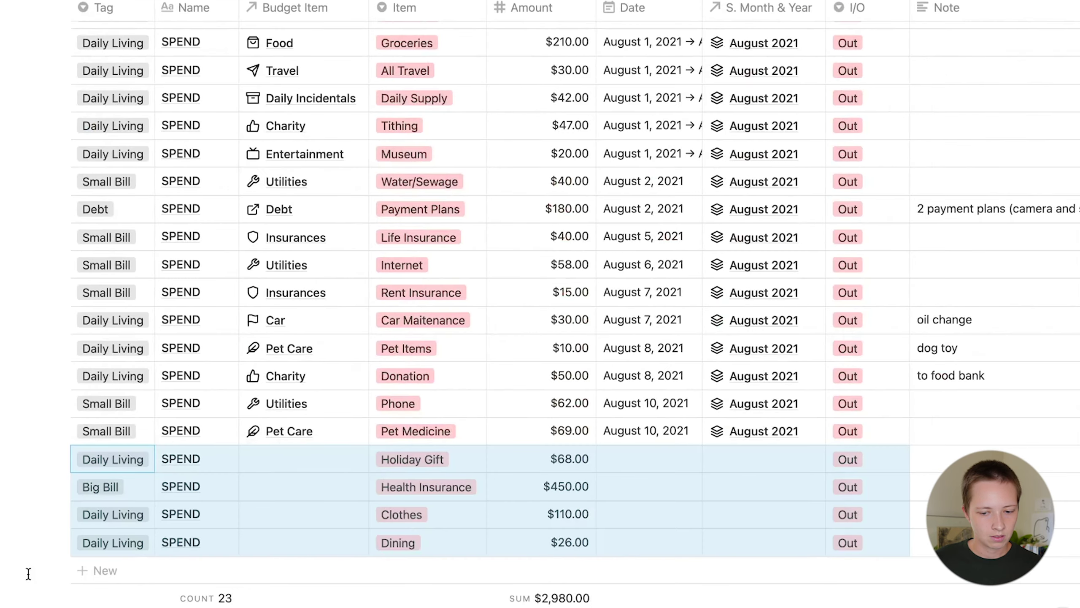
scroll(592, 464, "down", 2)
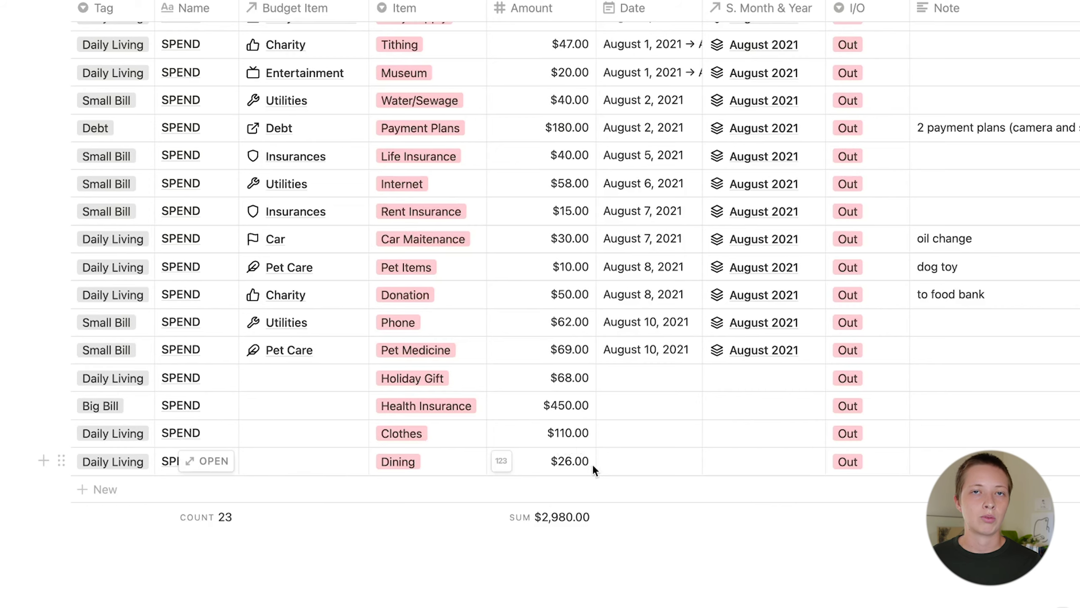
left_click(259, 371)
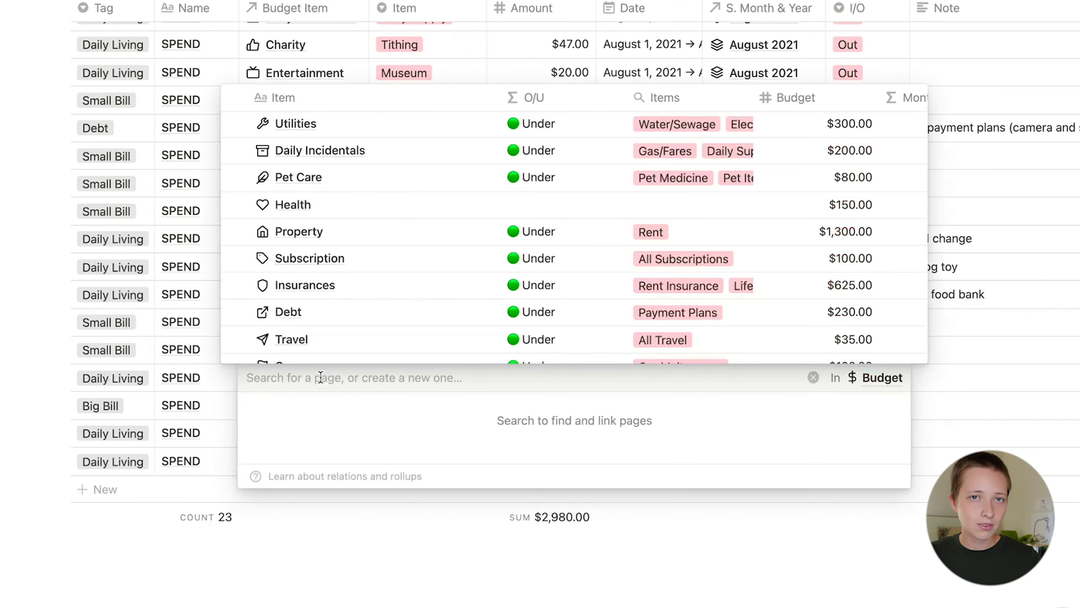
type("Gifts")
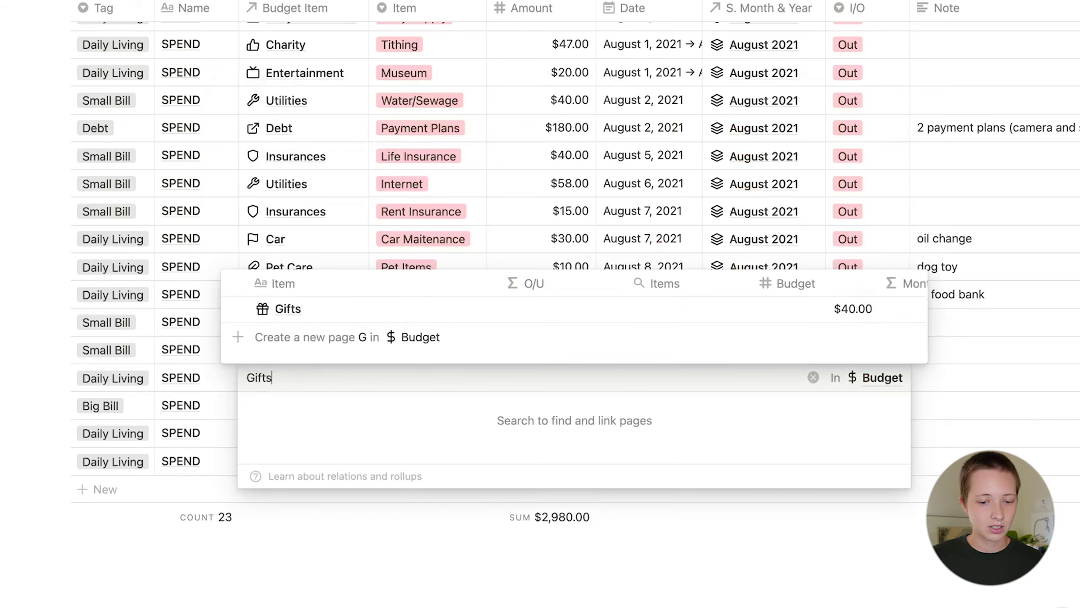
left_click(268, 314)
left_click(199, 317)
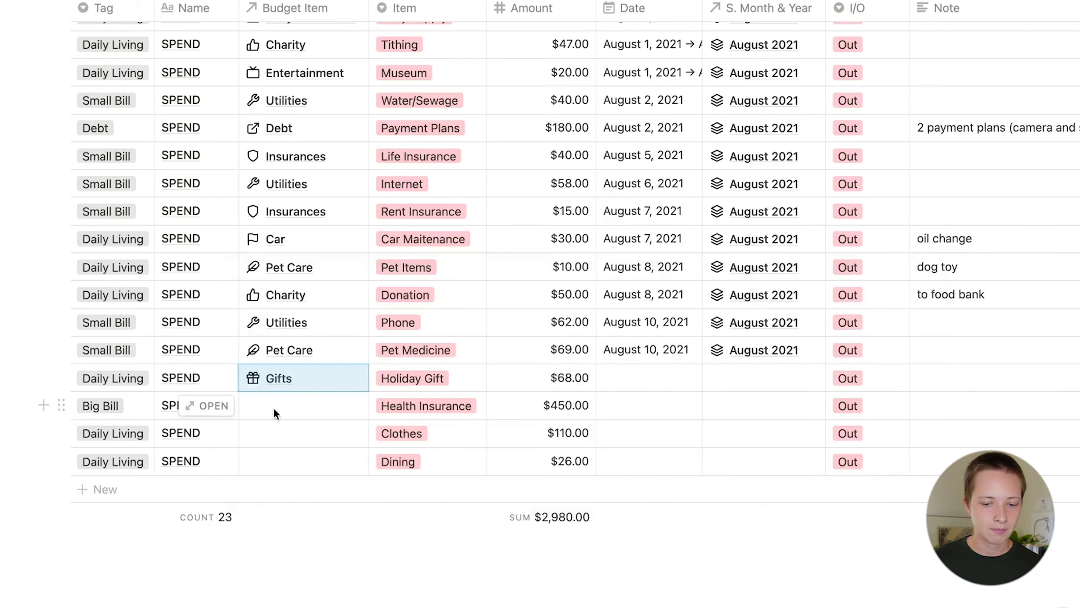
left_click(322, 404)
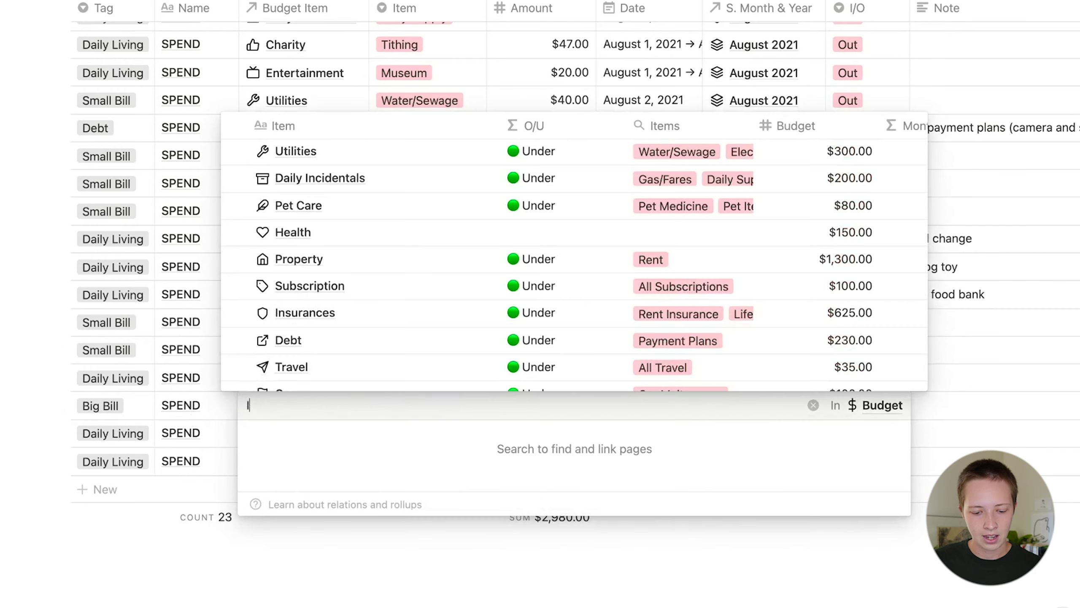
type("Insuran")
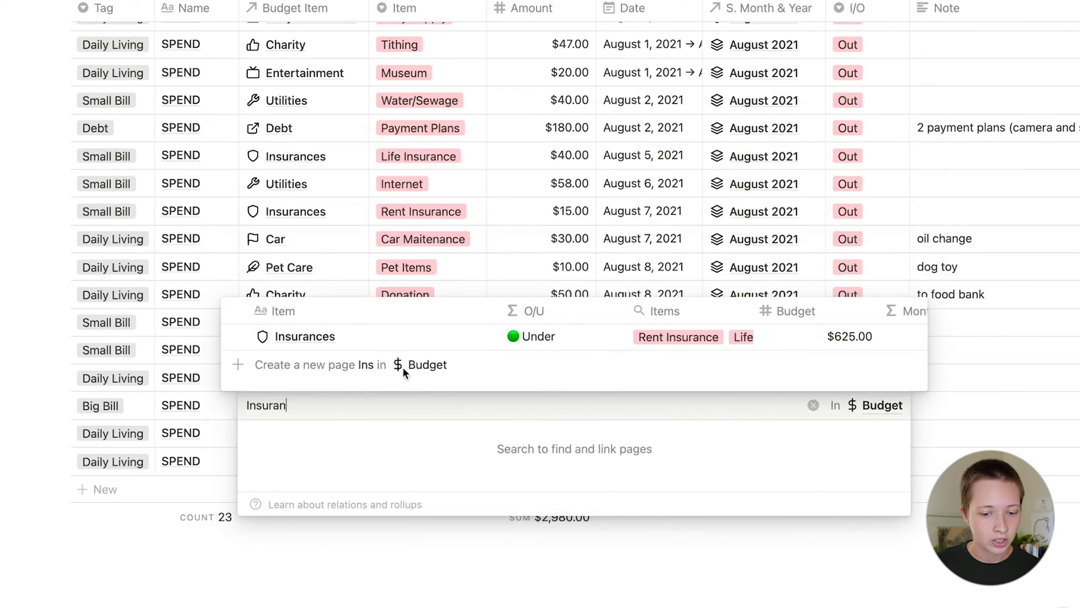
left_click(365, 337)
key("Escape")
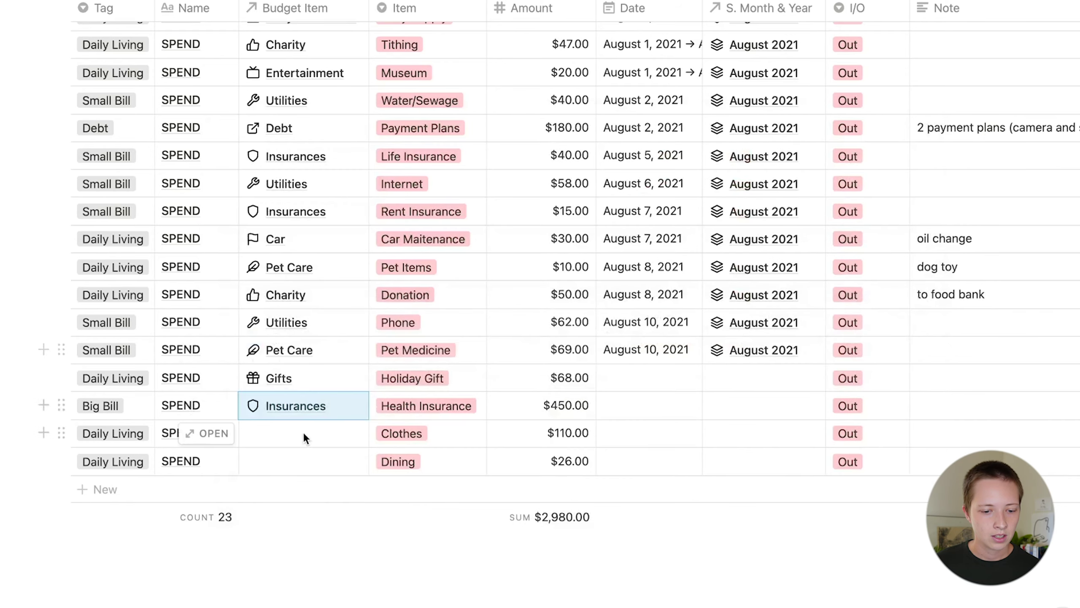
- Link Clothes to the Personal Care budget item and Dining to Food
left_click(332, 434)
type("Personal")
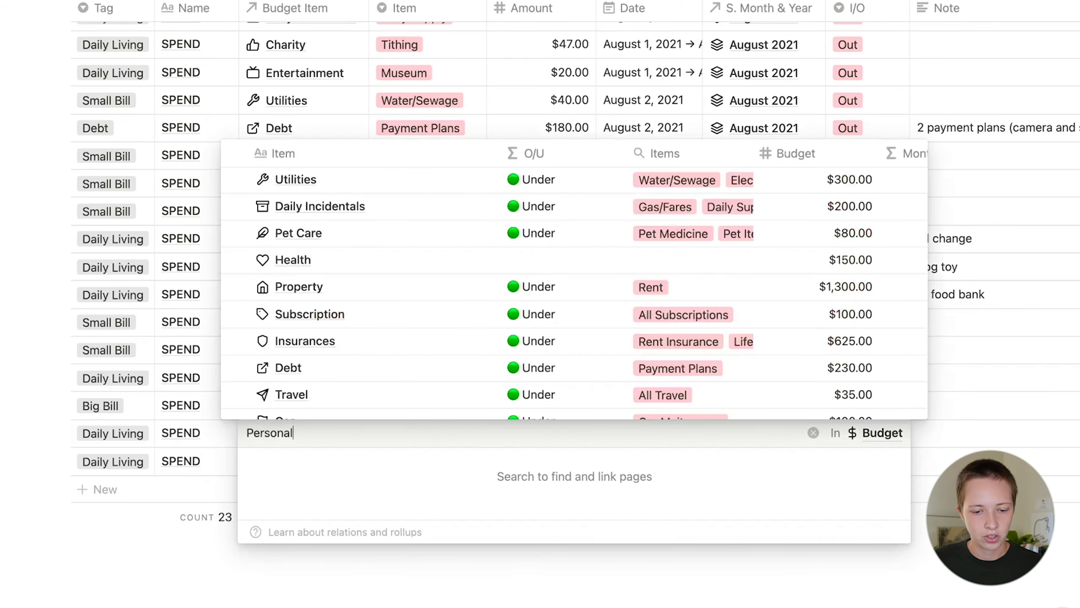
left_click(348, 367)
key("Escape")
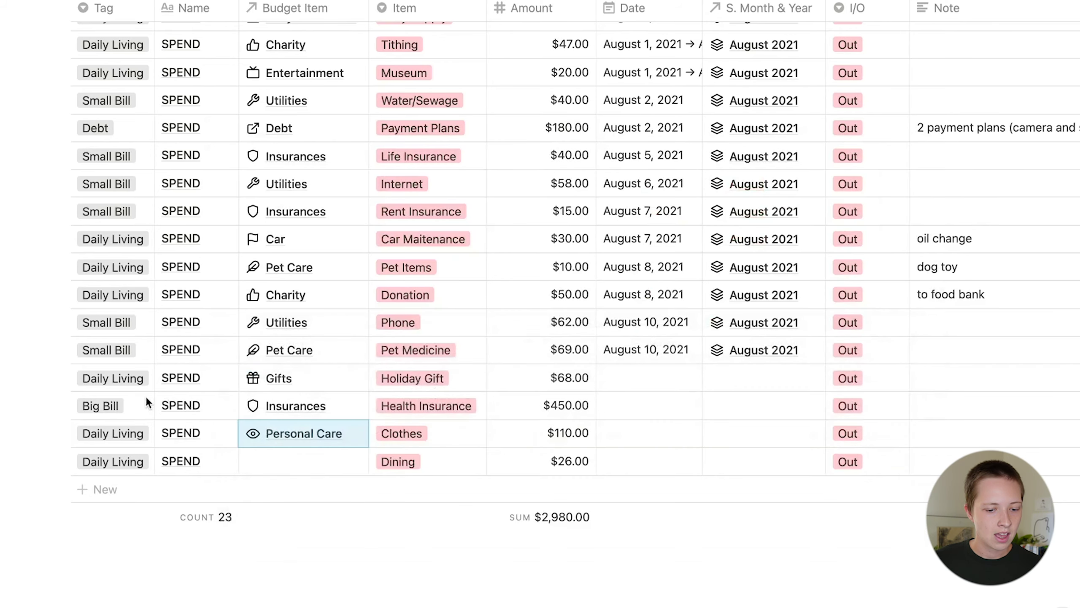
left_click(294, 464)
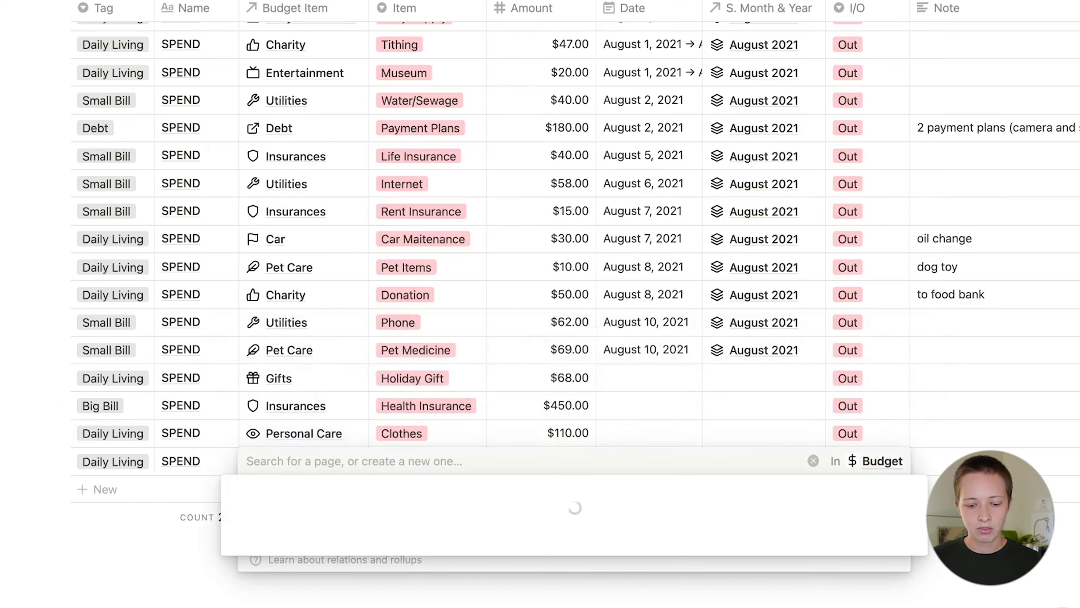
type("Food")
left_click(316, 399)
key("Escape")
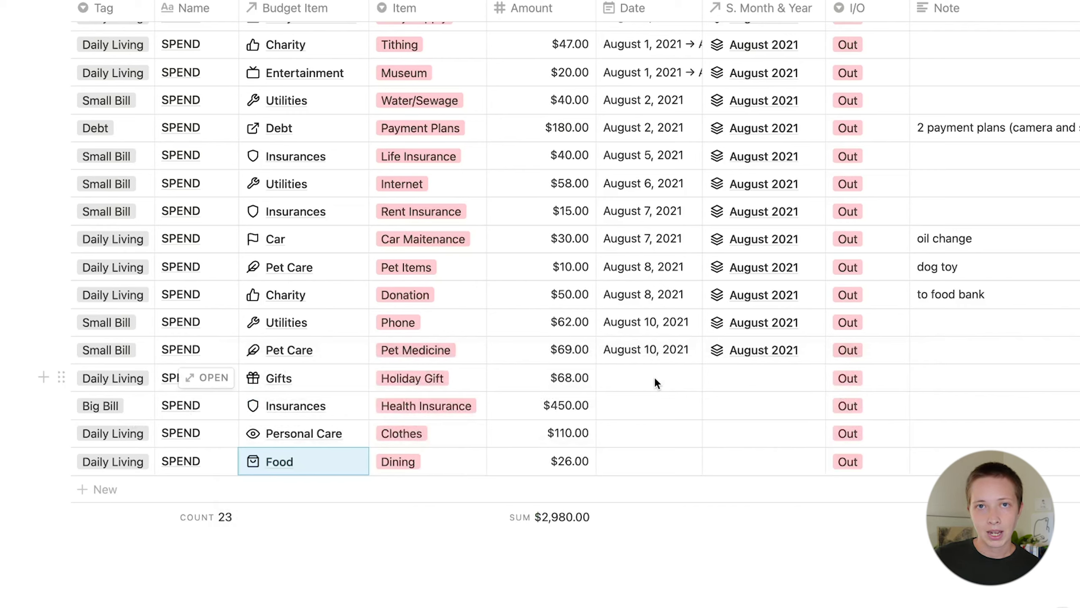
left_click(655, 380)
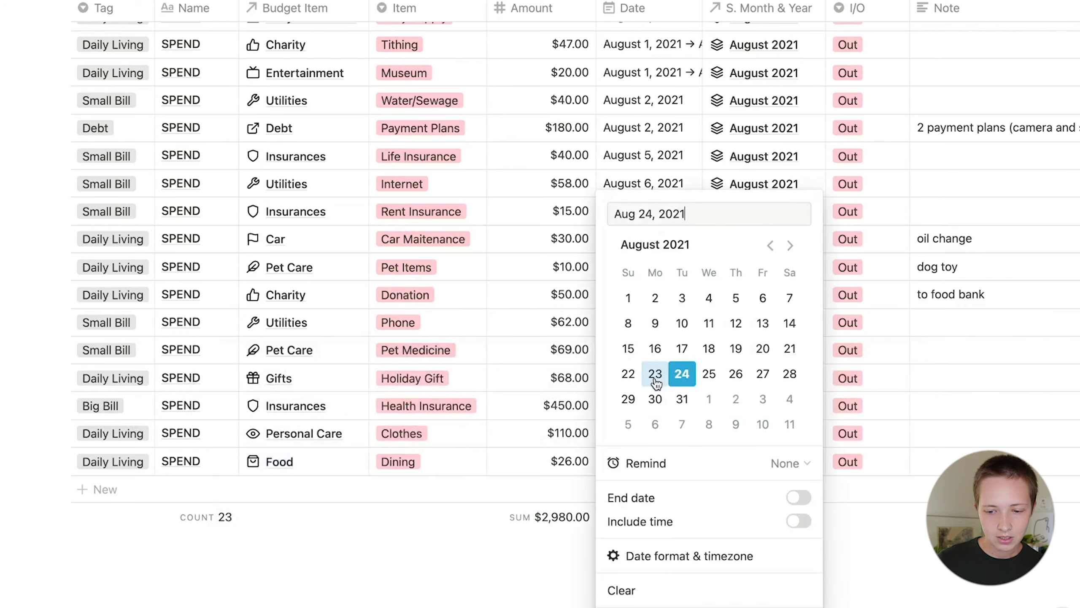
- Date Holiday Gift August 18, 2021 and check how Spending is sorted
left_click(719, 348)
scroll(761, 406, "up", 10)
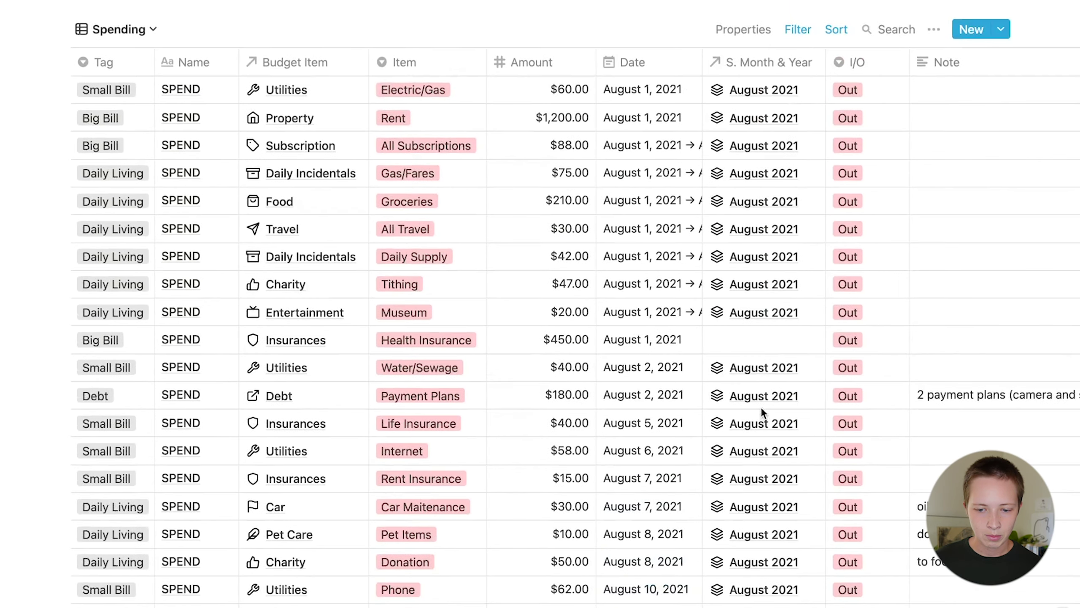
left_click(835, 28)
left_click(490, 161)
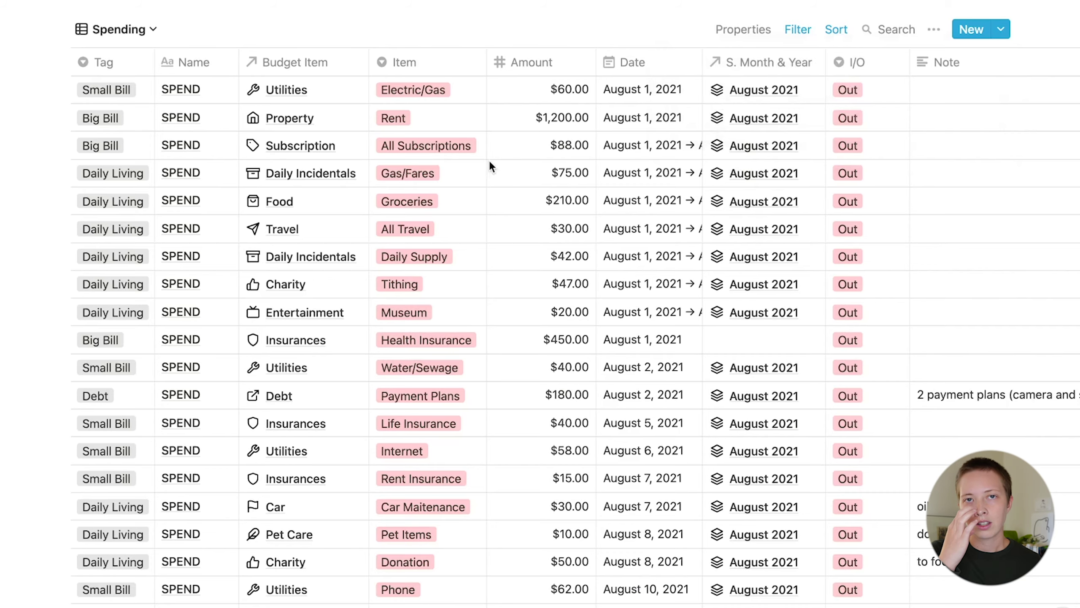
- Copy the August 2021 month link and paste it into Health Insurance's month cell
scroll(489, 161, "down", 3)
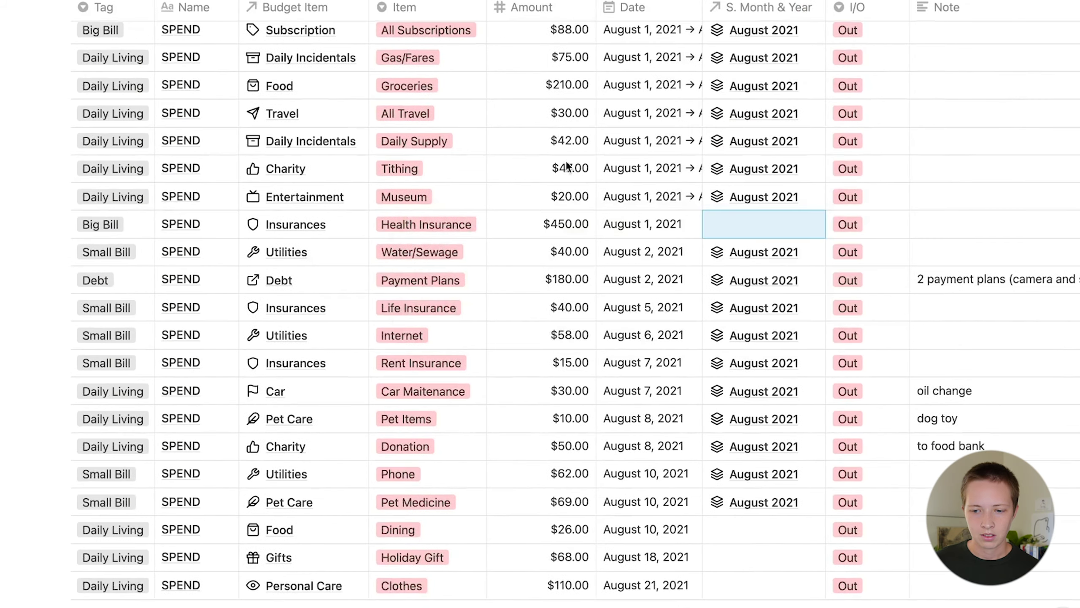
left_click(751, 196)
key("Escape")
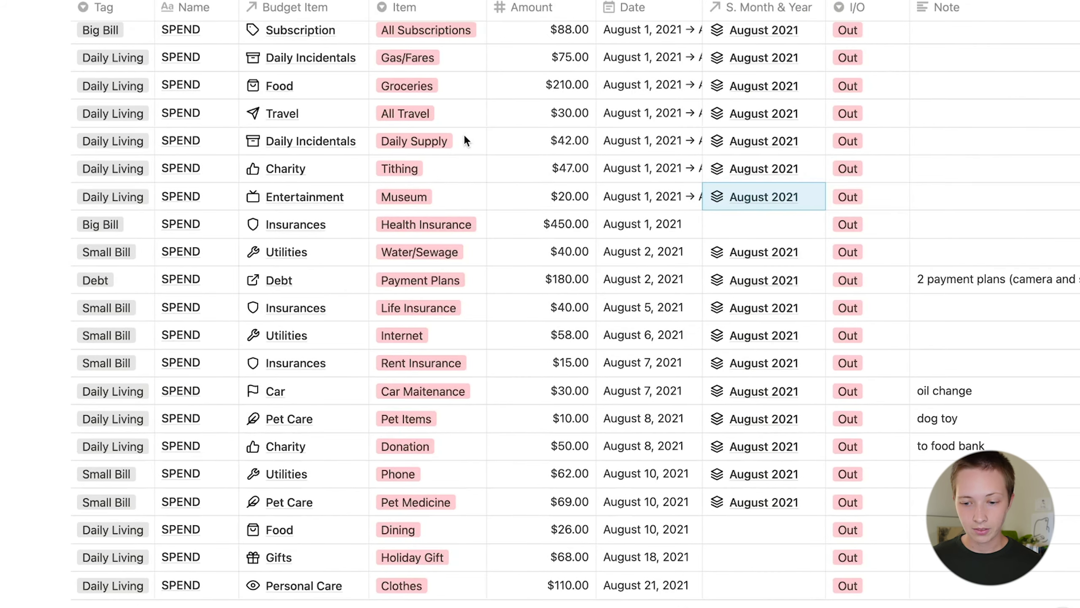
key("Down")
type("August 2021")
key("Down")
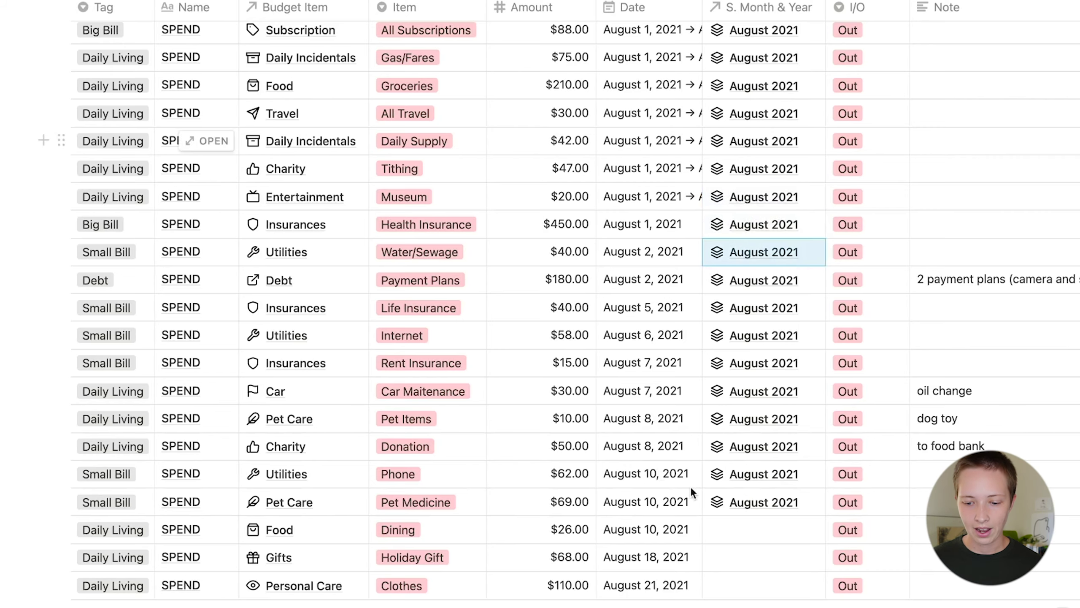
- Paste August 2021 into the month cells of Dining, Holiday Gift and Clothes
scroll(692, 494, "down", 5)
left_click(743, 355)
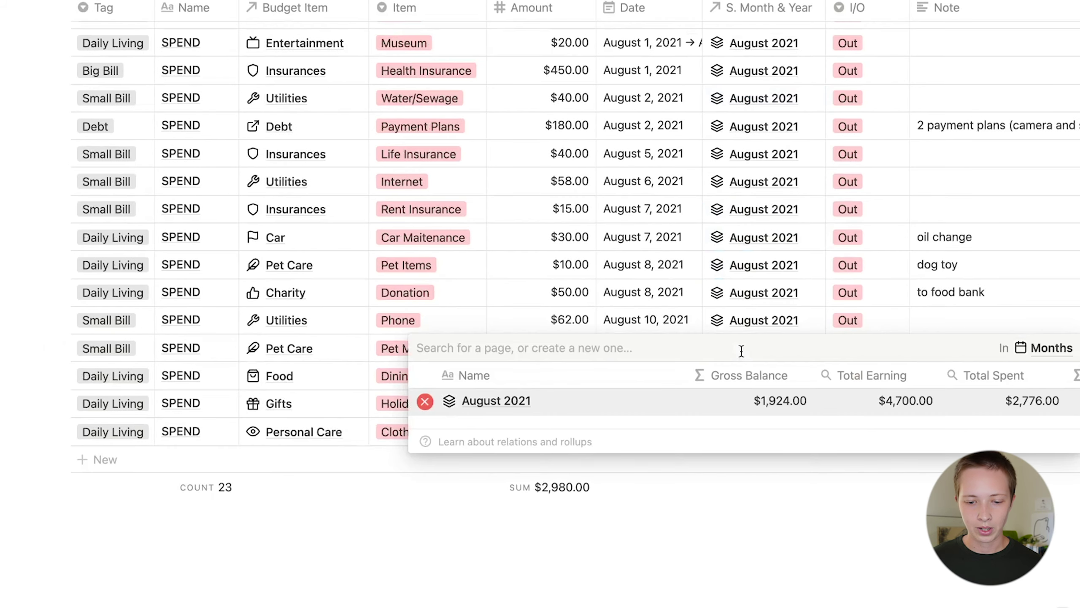
key("Escape")
key("Down")
type("August 2021")
key("Down")
type("August 2021")
key("Down")
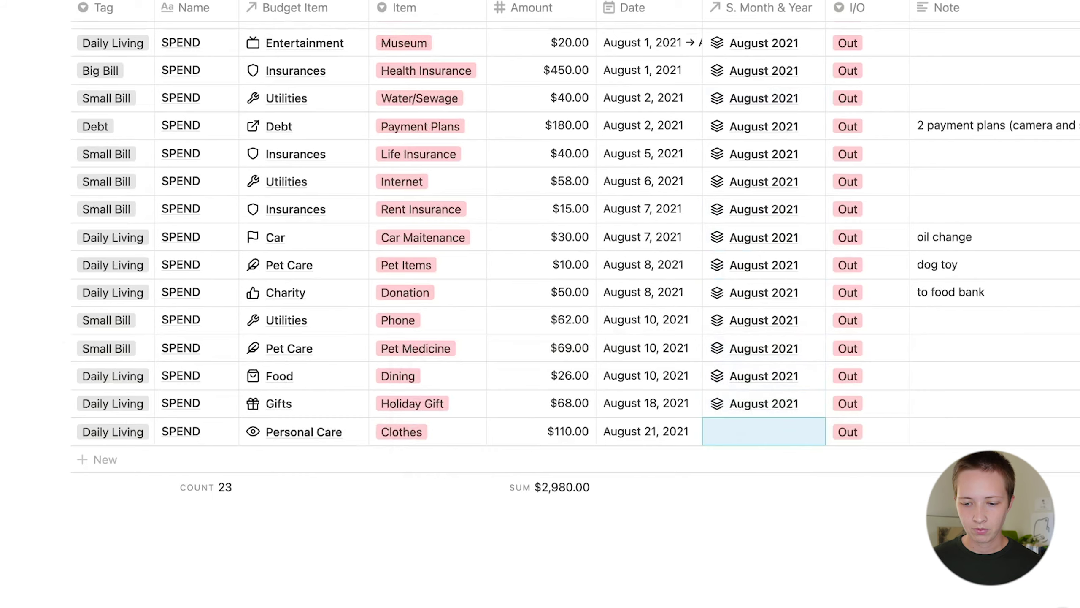
type("August 2021")
left_click(610, 571)
scroll(610, 282, "up", 1)
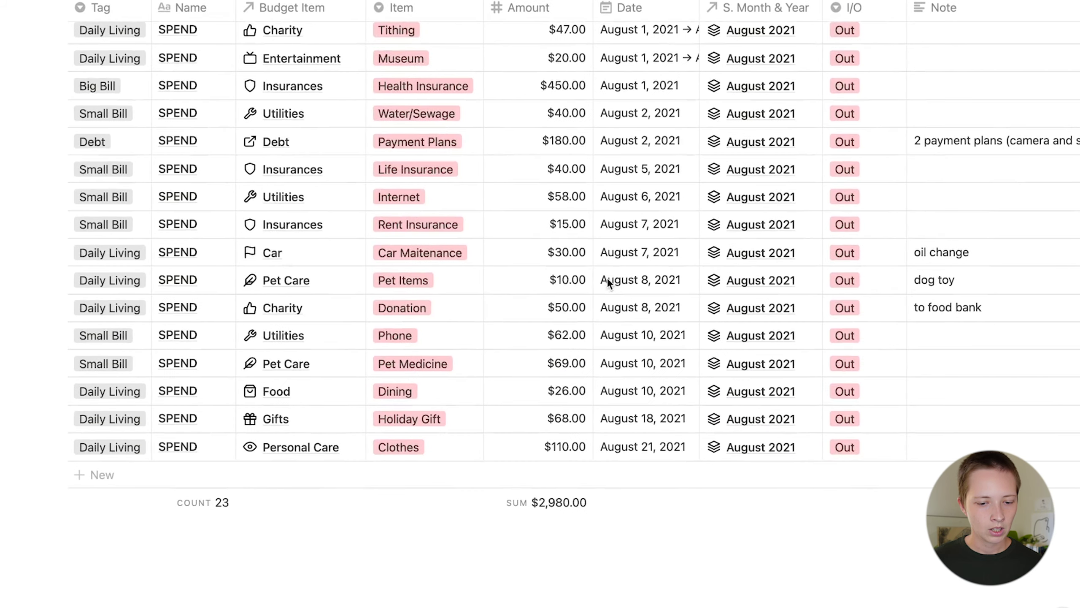
- Open the Food budget page via Dining's link, showing $236.00 spent of $250.00
left_click(269, 390)
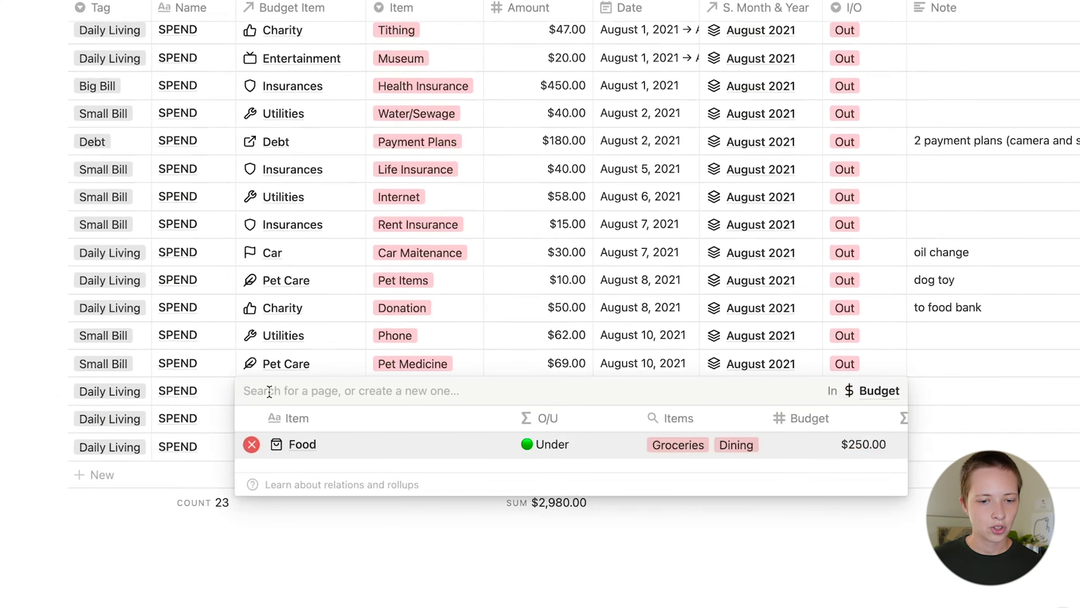
left_click(289, 445)
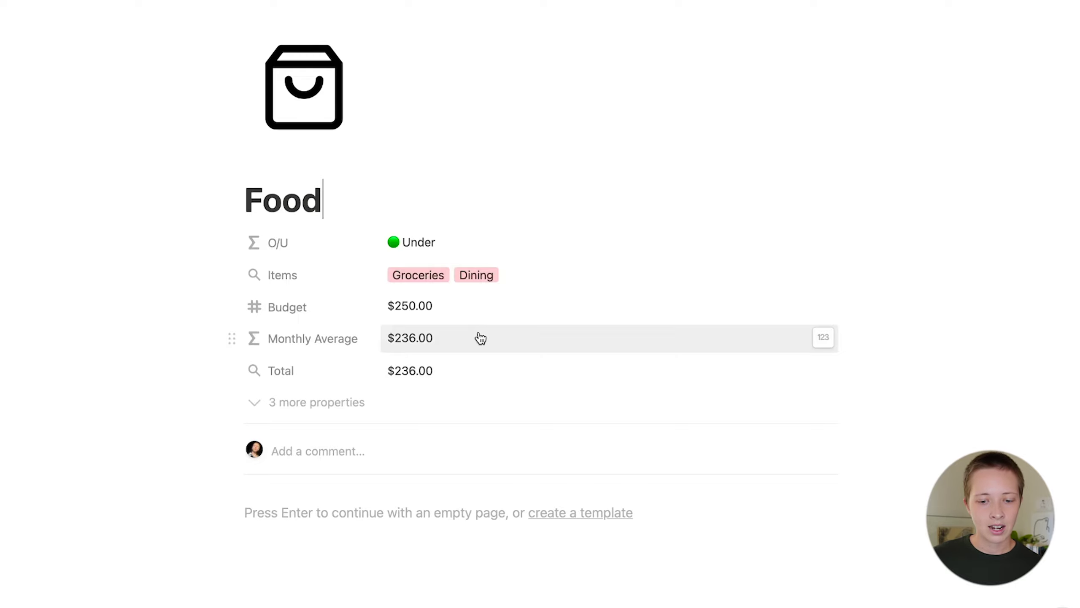
scroll(446, 243, "up", 1)
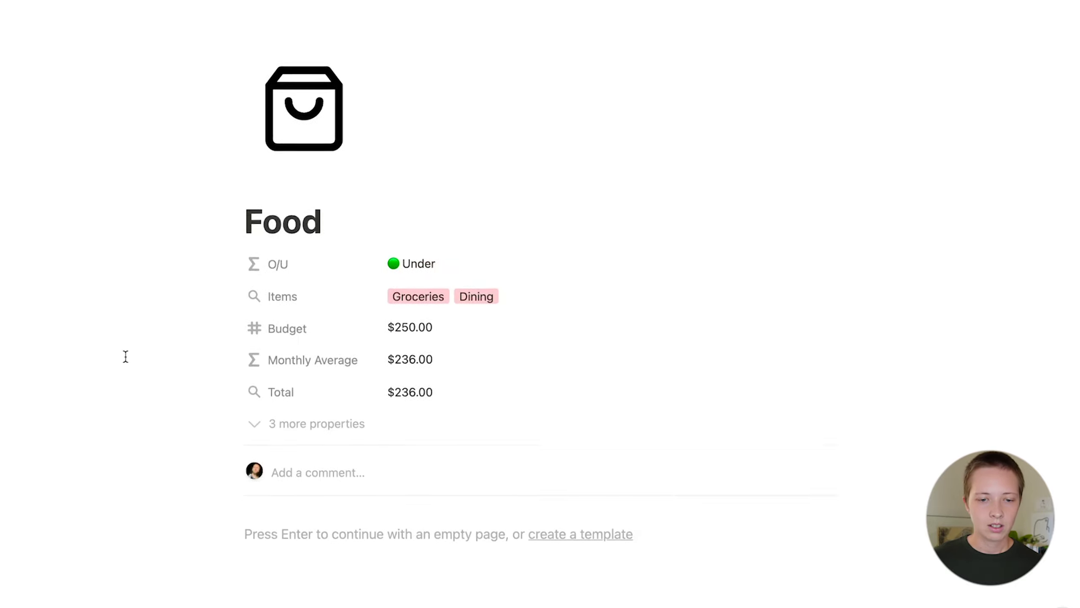
key("super+p")
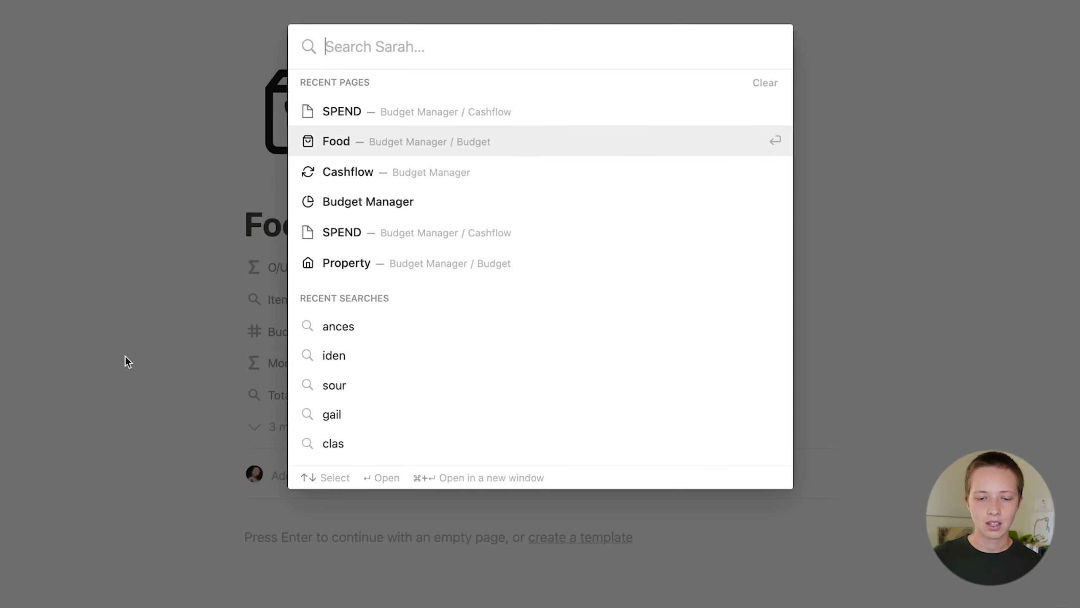
- Open Cashflow from the quick search and check the Groceries entry's date range
key("Down")
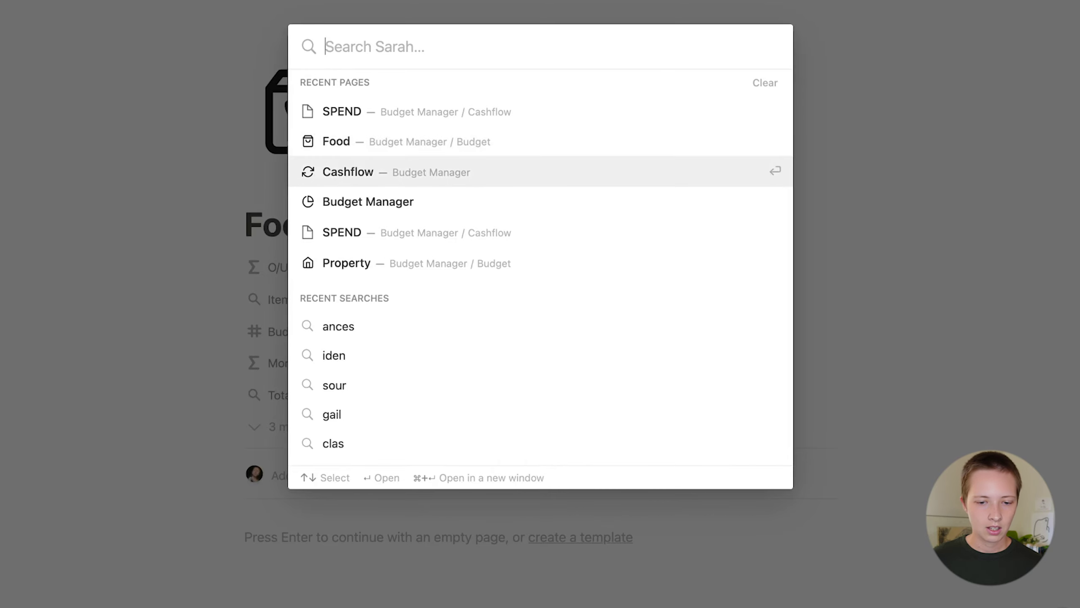
key("Return")
scroll(575, 315, "down", 5)
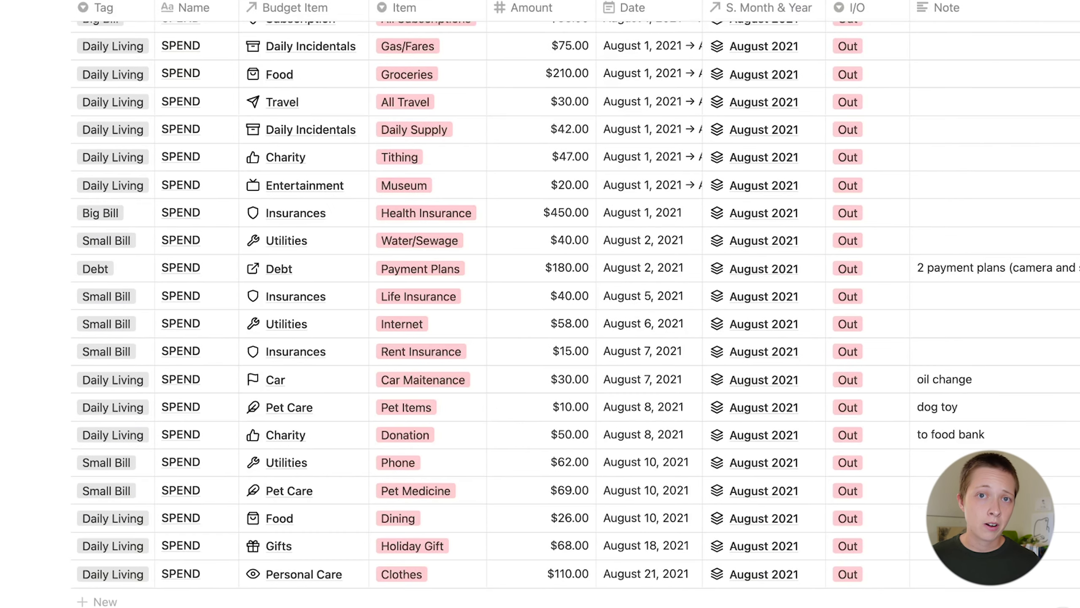
scroll(574, 315, "up", 3)
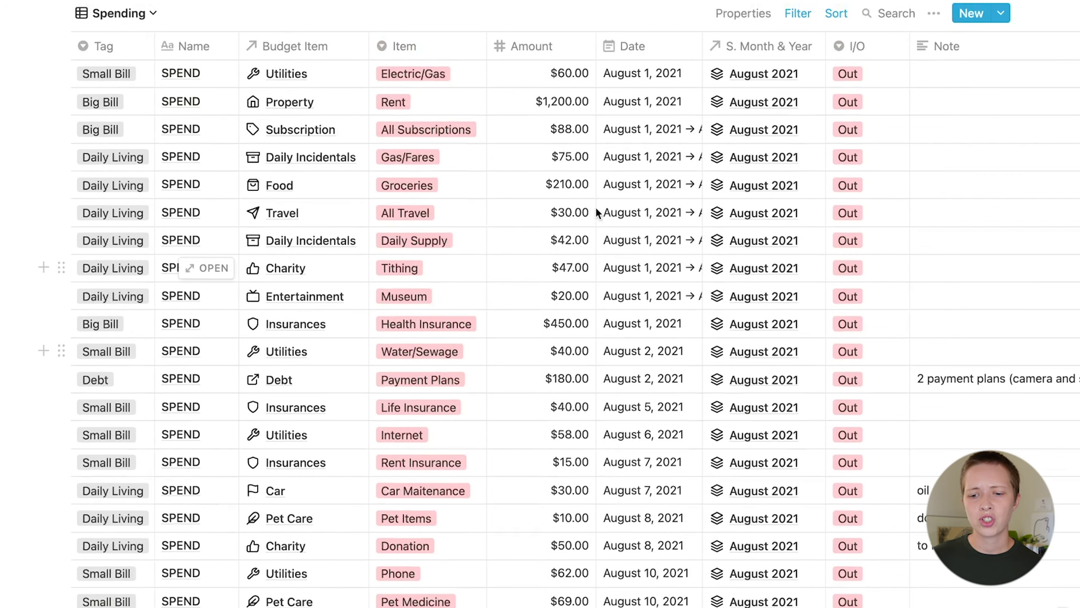
left_click(611, 192)
key("Escape")
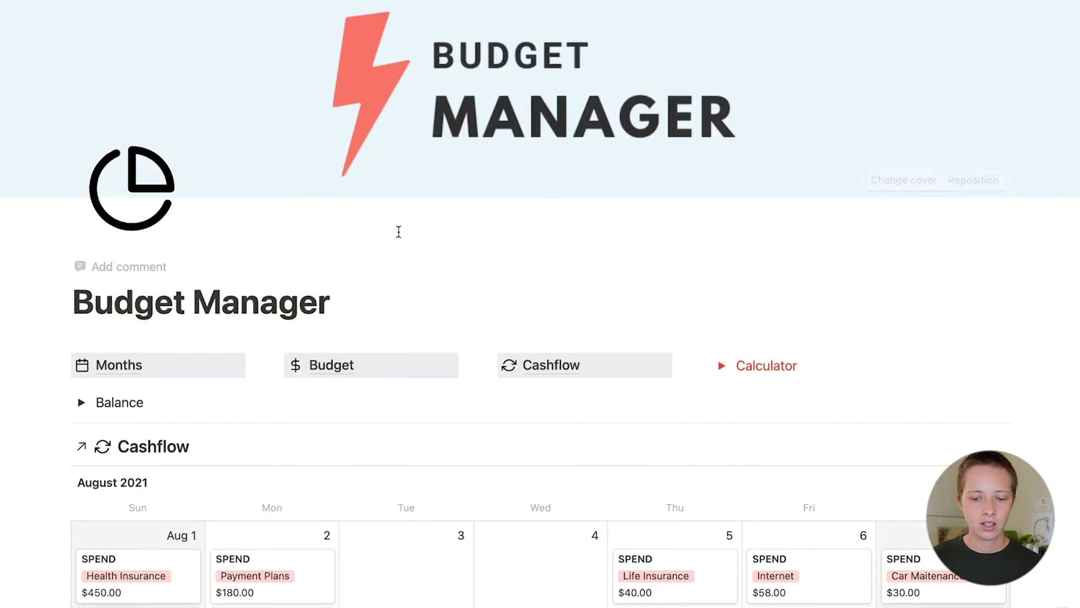
- Inspect the August 5 Life Insurance calendar entry's hidden properties and Range formula
scroll(398, 235, "down", 10)
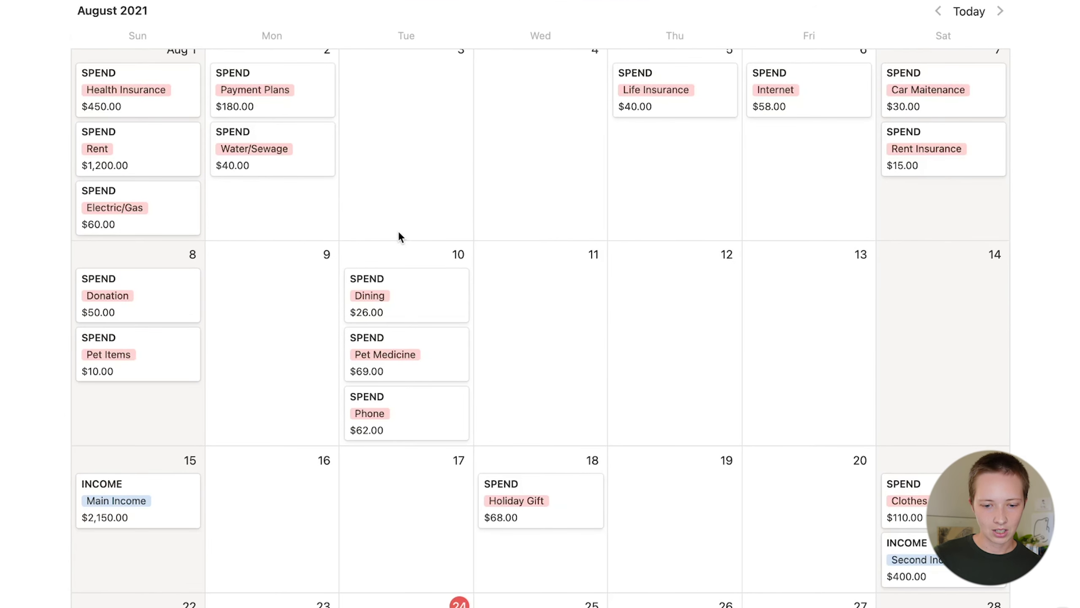
scroll(399, 232, "down", 5)
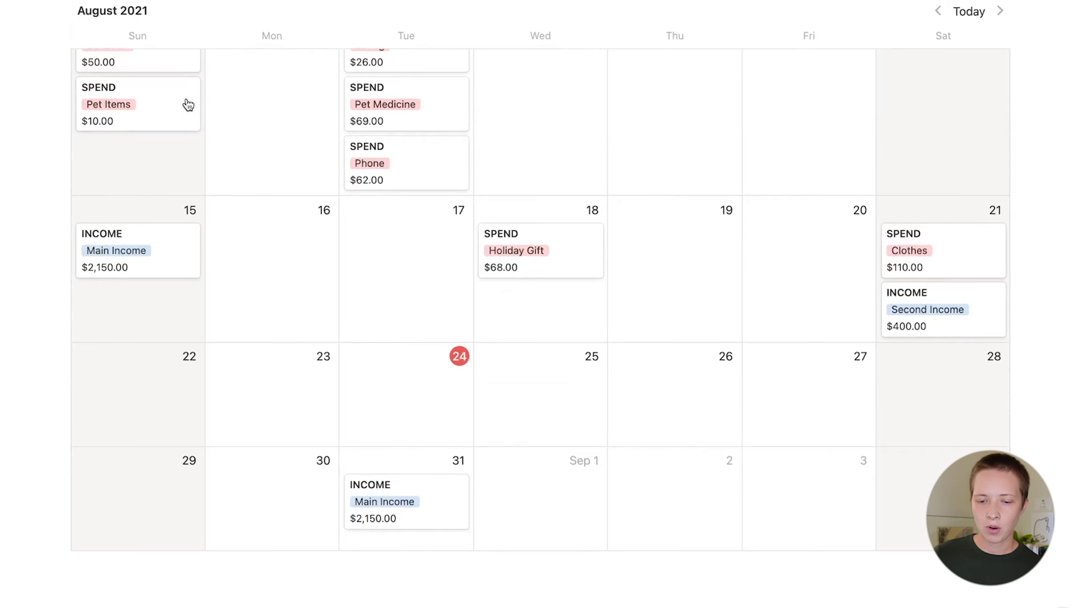
scroll(188, 104, "up", 8)
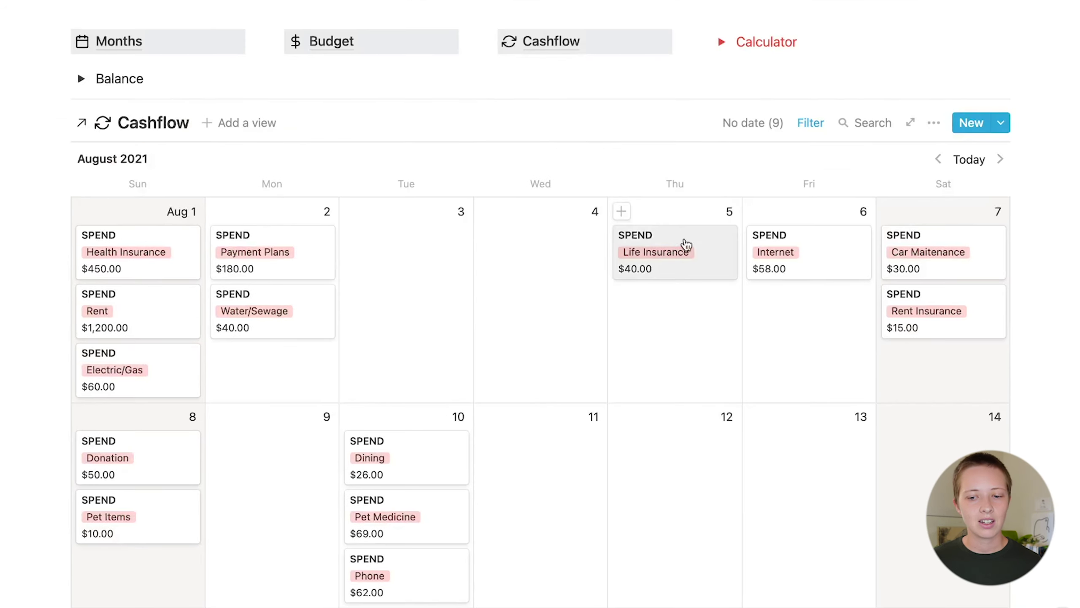
left_click(685, 244)
left_click(300, 433)
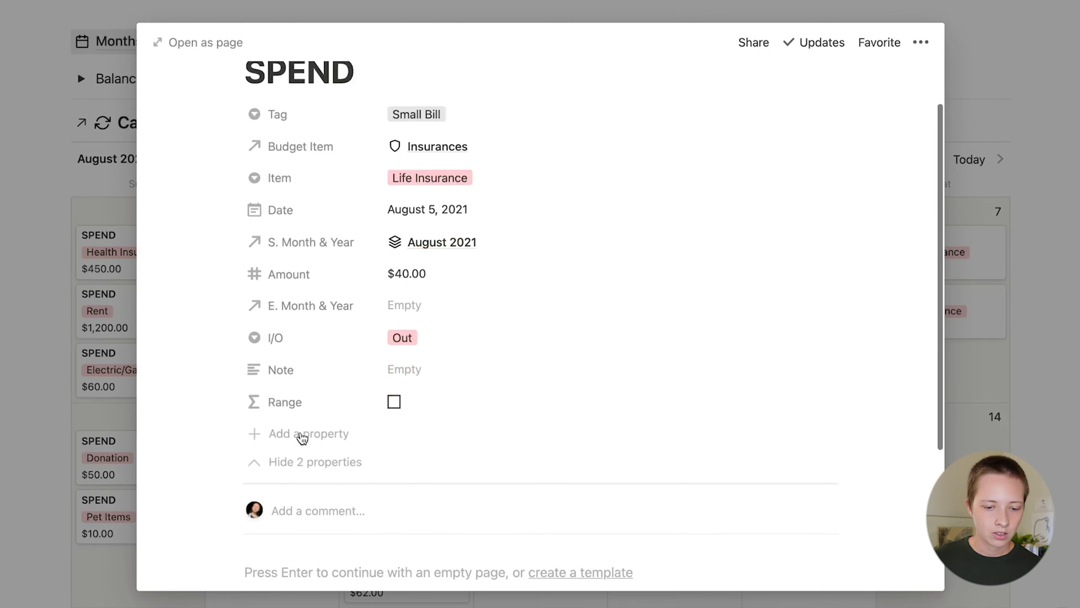
scroll(302, 437, "down", 1)
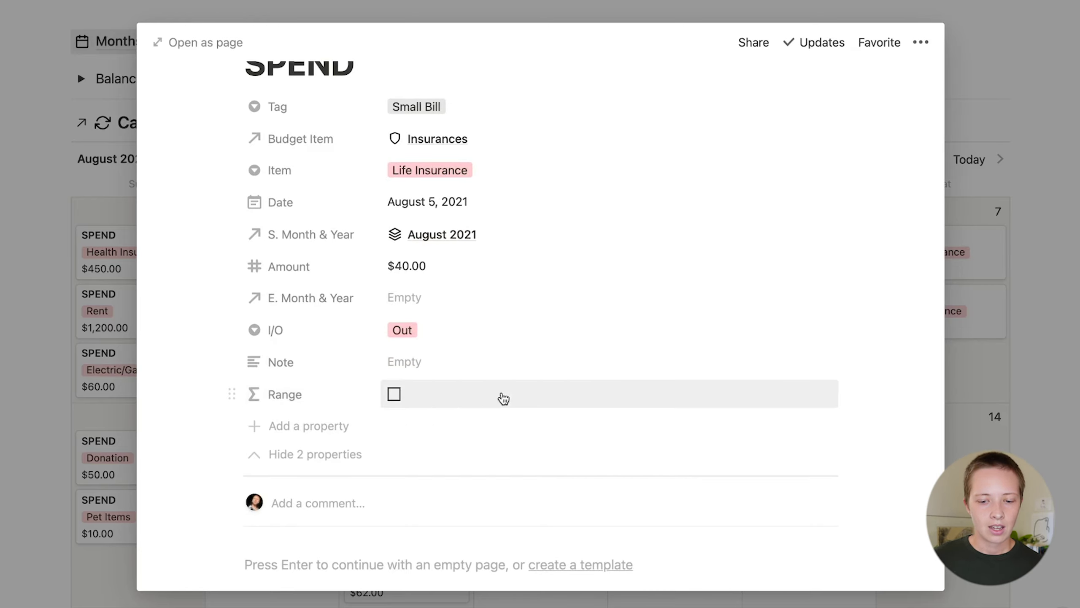
left_click(502, 397)
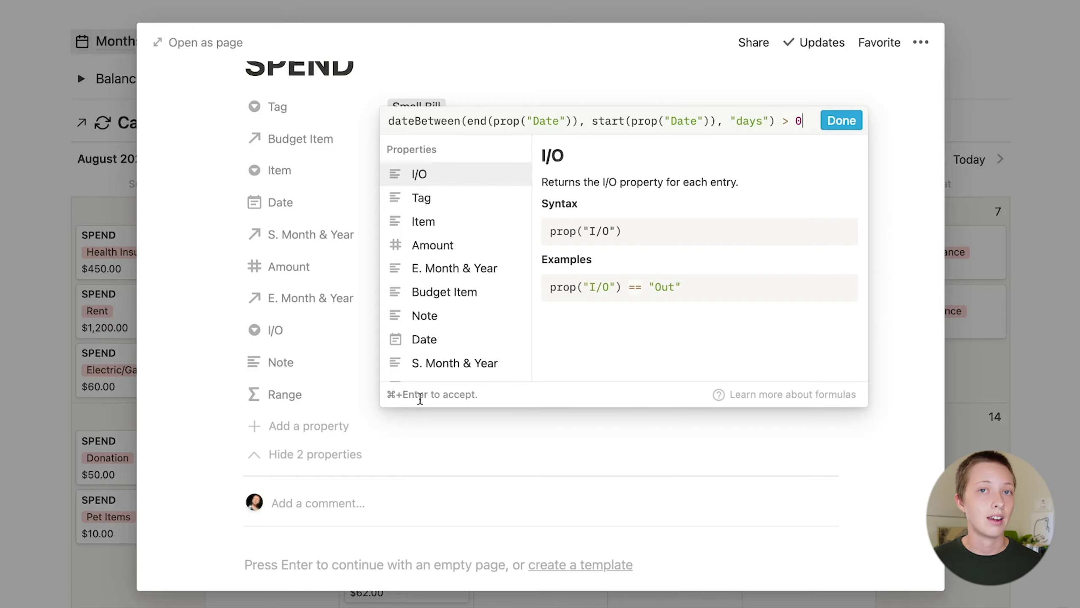
left_click(92, 420)
left_click(91, 416)
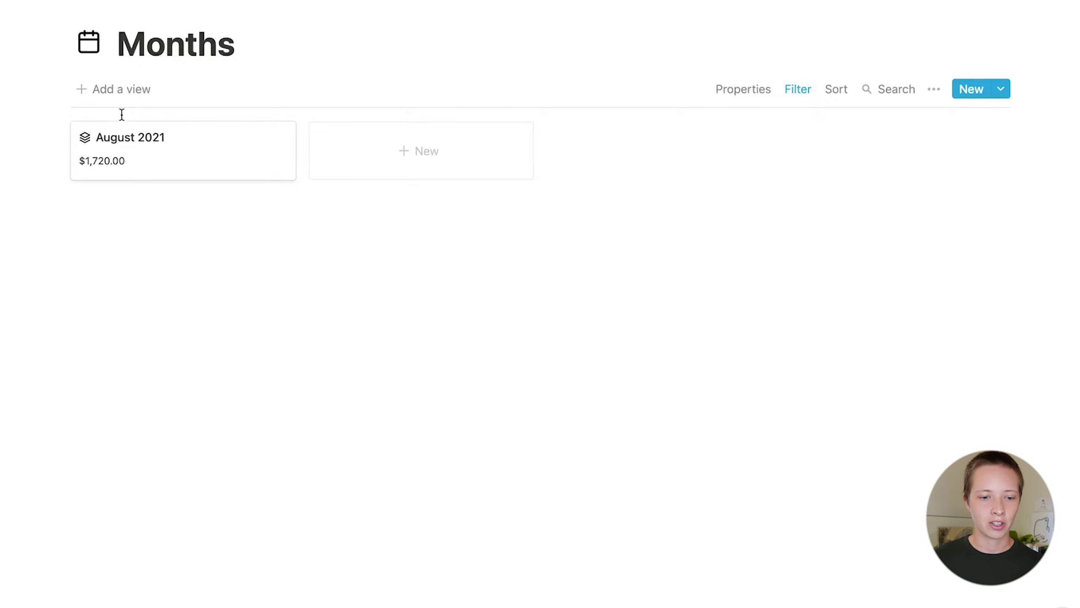
- Open August 2021 as a full page, show its three hidden properties, and list its Earnings entries
left_click(273, 181)
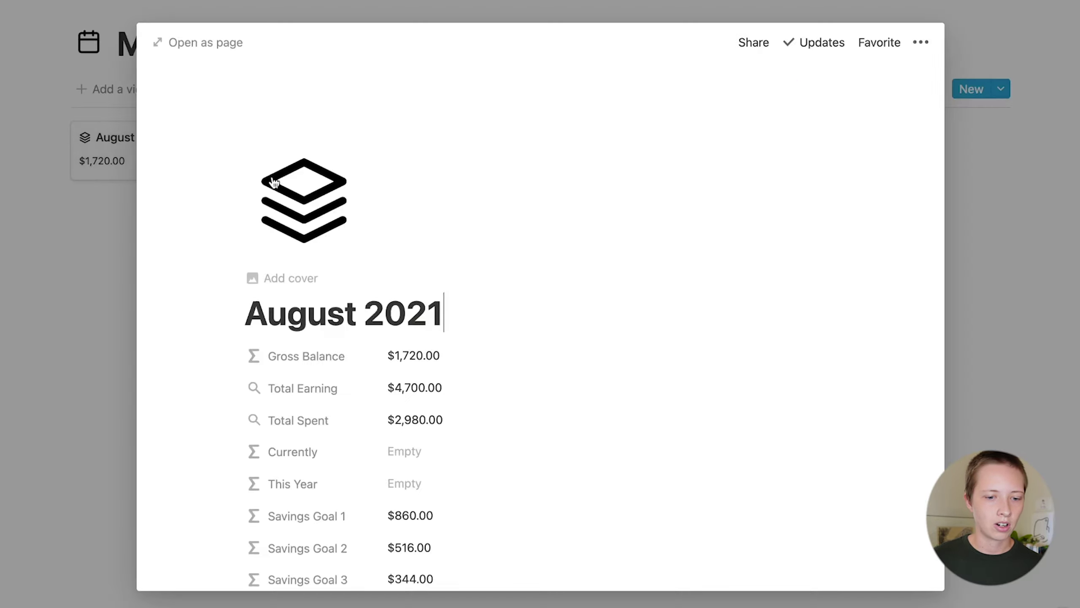
left_click(184, 43)
left_click(166, 465)
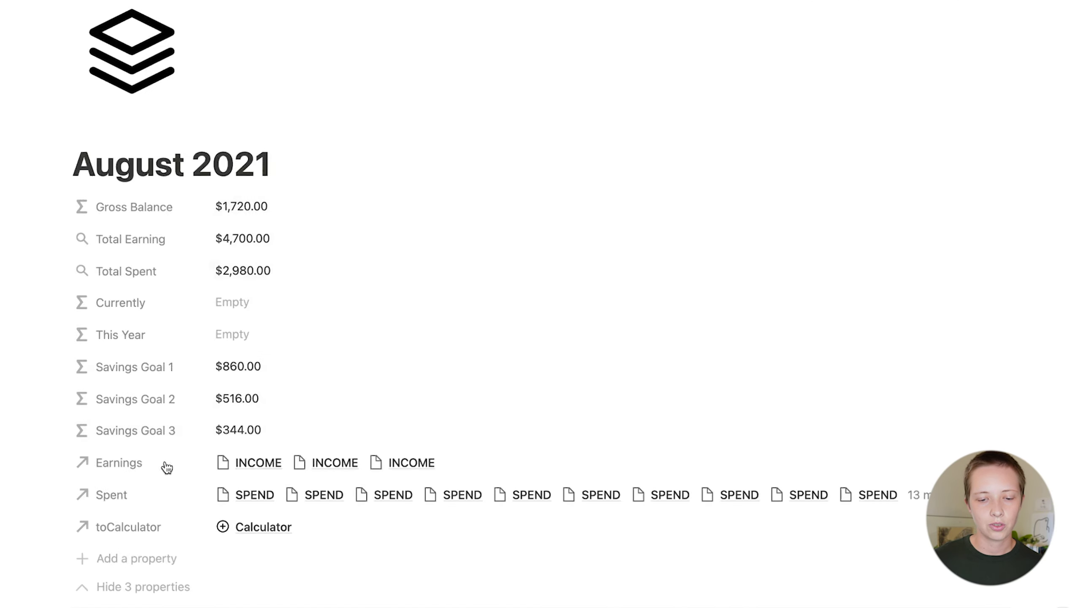
scroll(166, 465, "down", 4)
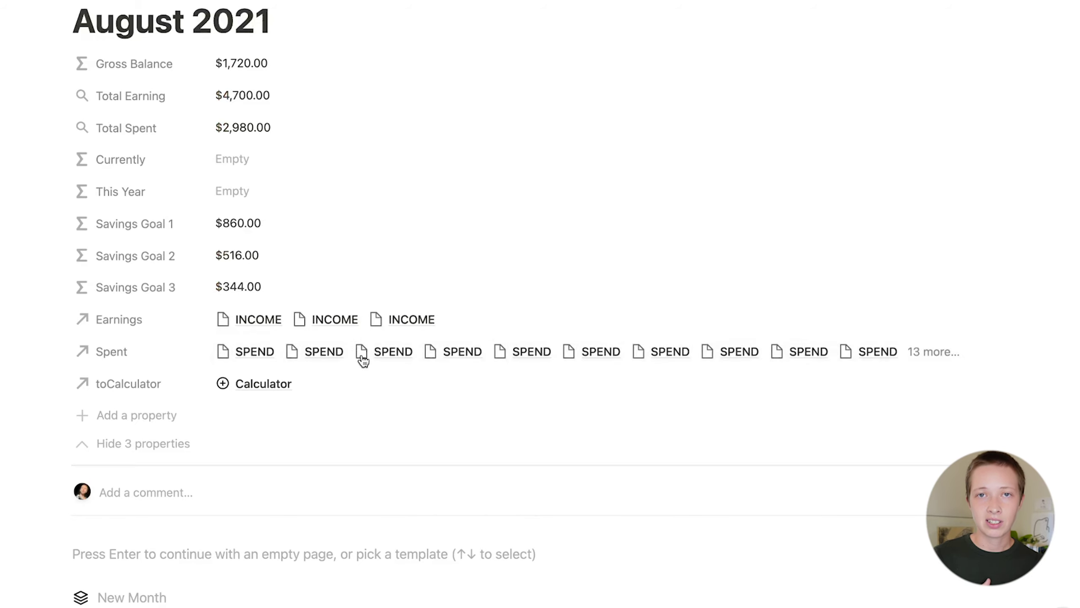
left_click(213, 325)
- Review the $2,150.00 Main Income record dated August 31, 2021, then close it
left_click(279, 374)
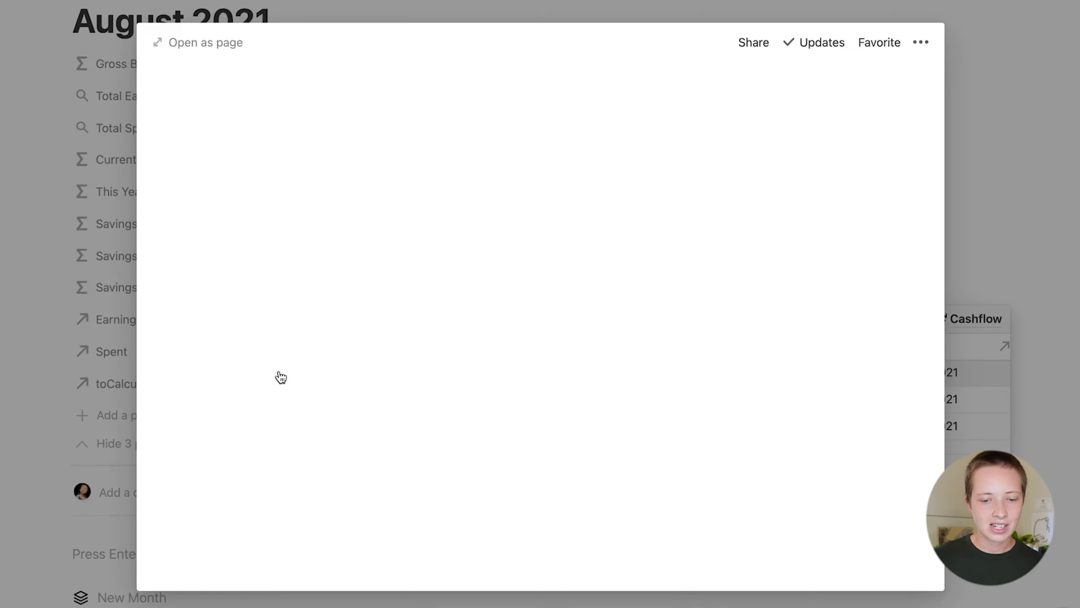
scroll(280, 374, "down", 3)
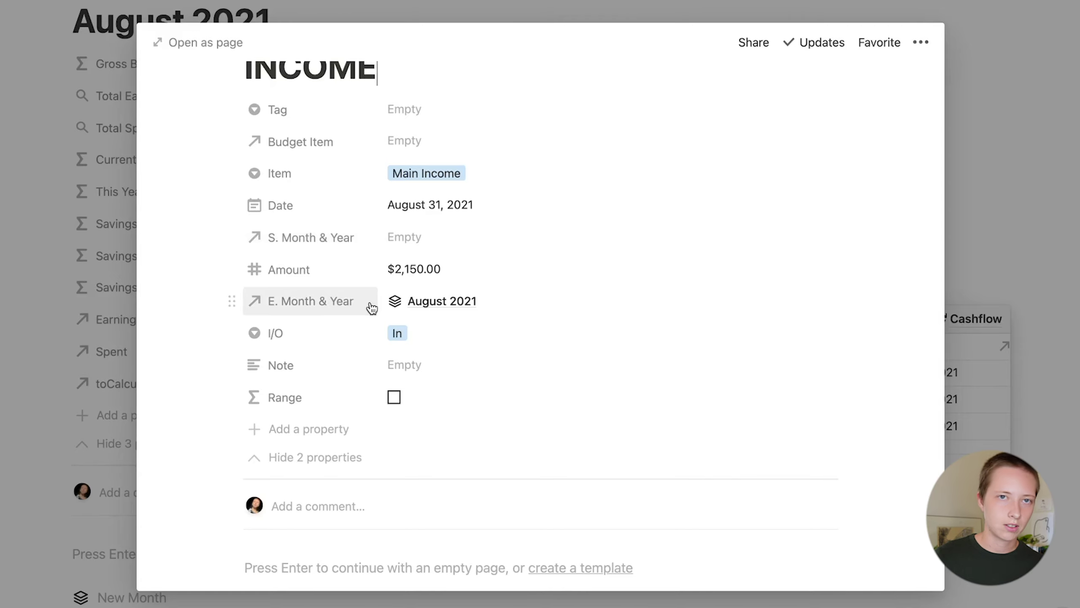
key("Escape")
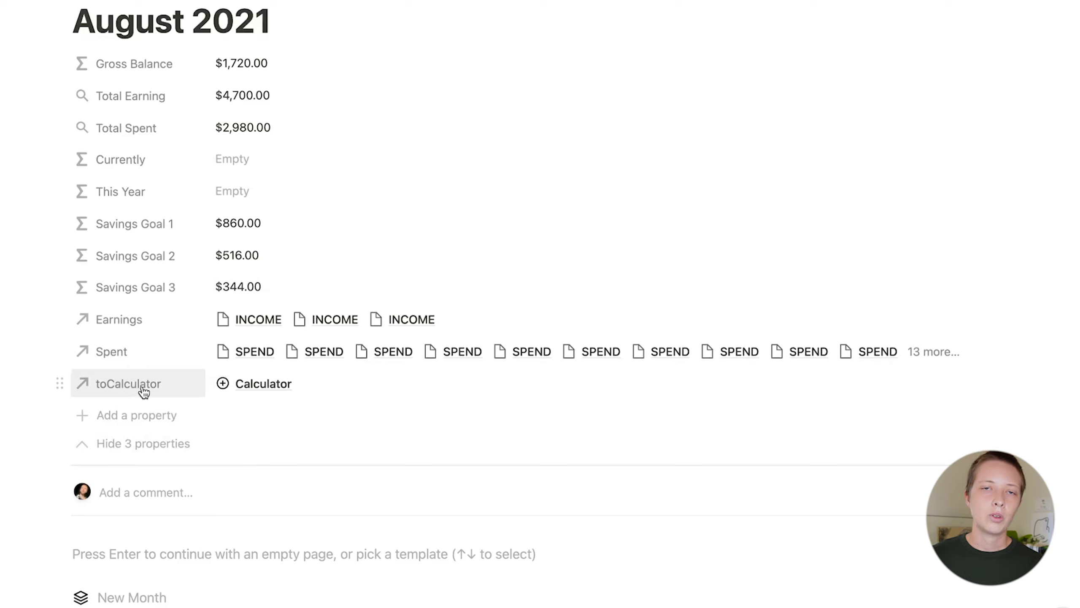
- Hide the three extra properties and inspect the Total Earning (Sum) and Total Spent rollups
left_click(138, 444)
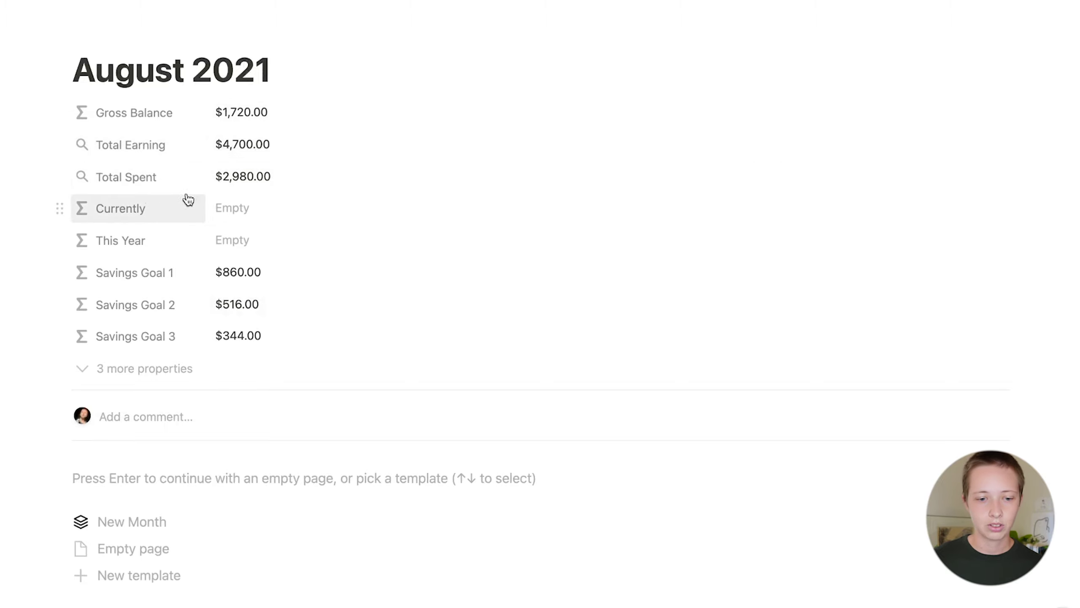
left_click(252, 145)
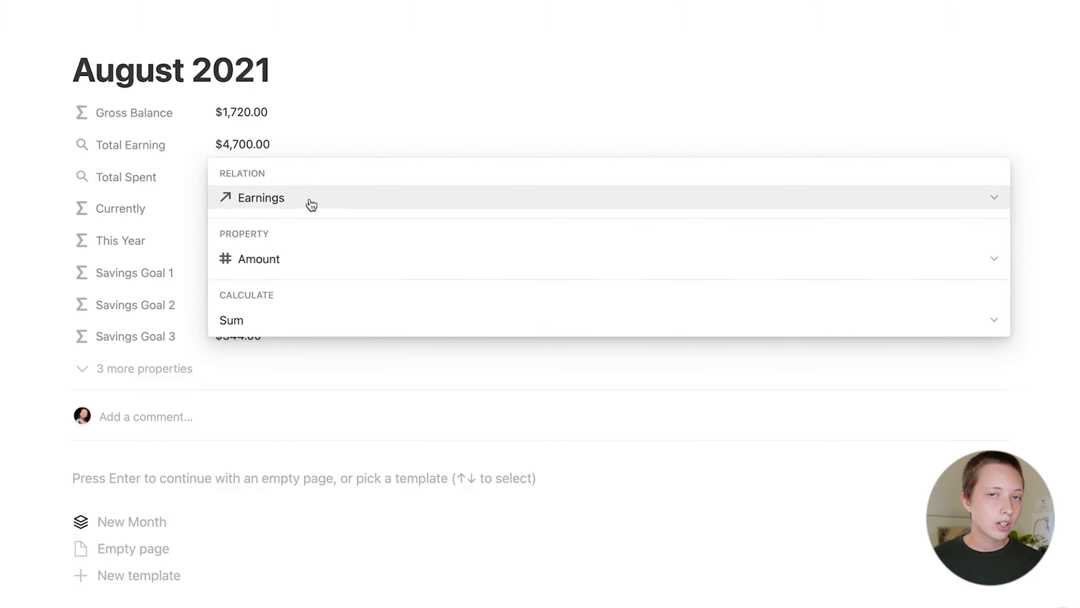
left_click(344, 327)
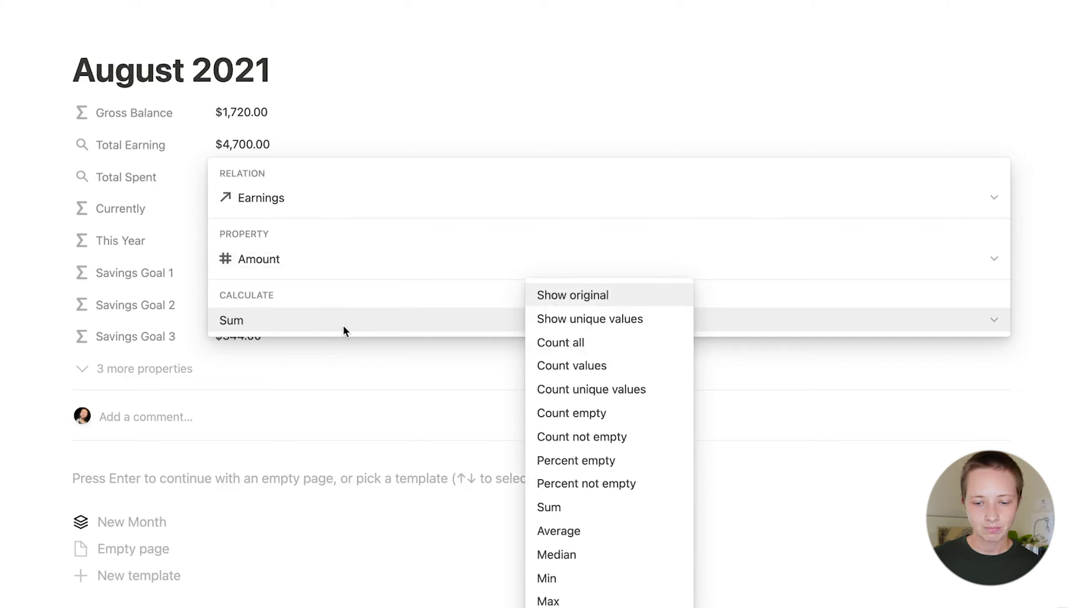
left_click(344, 330)
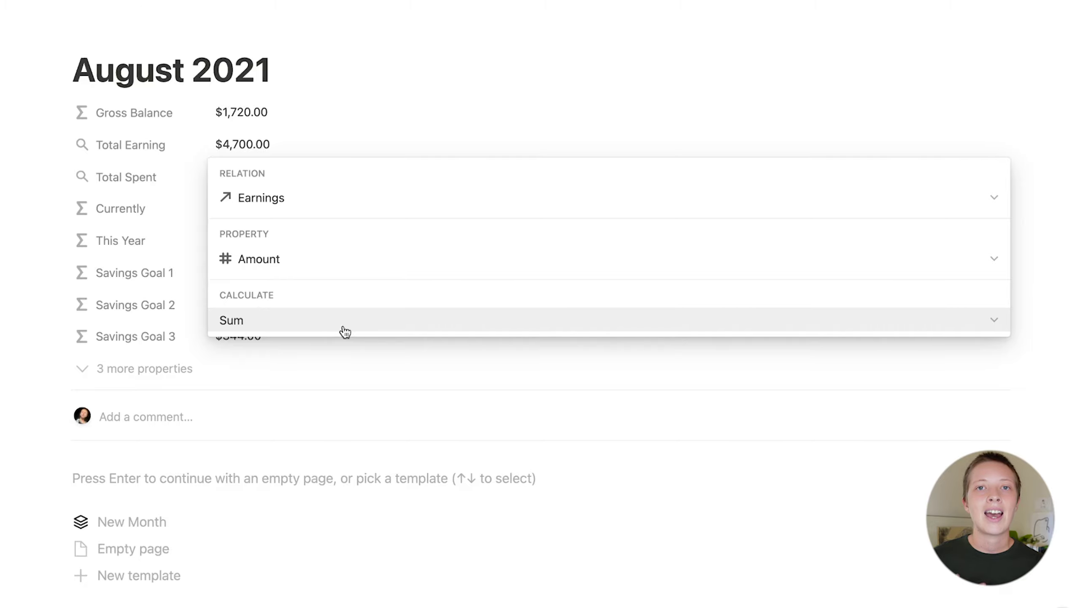
key("Escape")
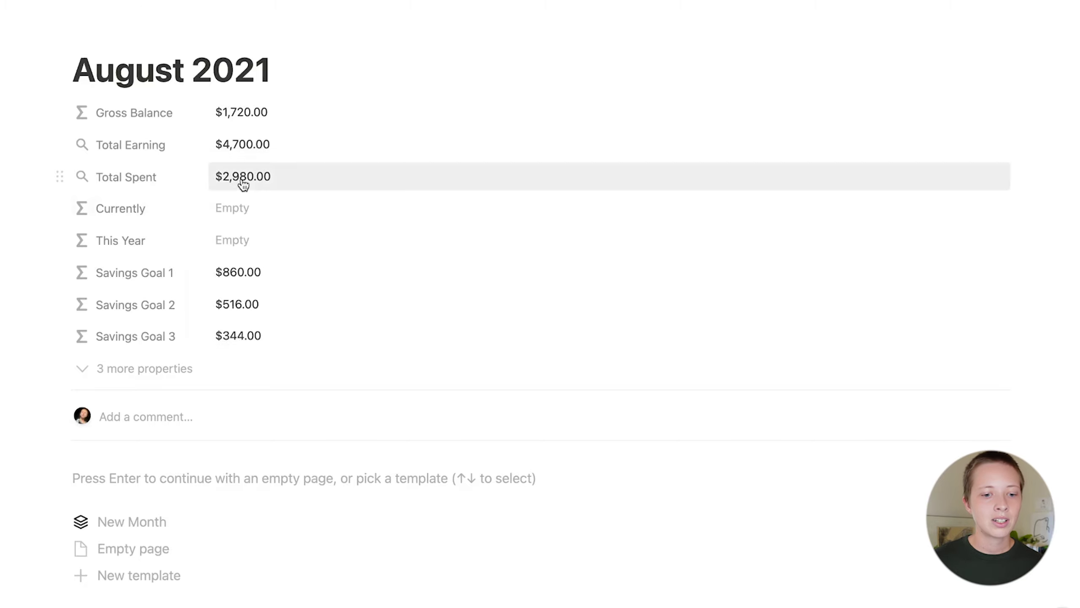
left_click(242, 178)
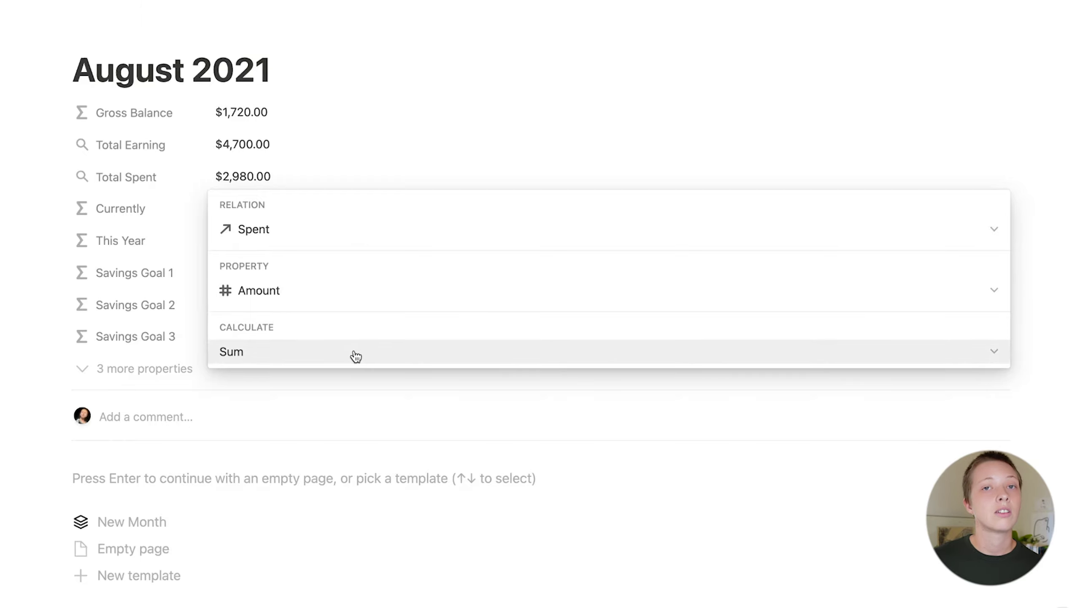
key("Escape")
- Review the Gross Balance formula prop("Total Earning") - prop("Total Spent"), giving $1,720.00
left_click(414, 106)
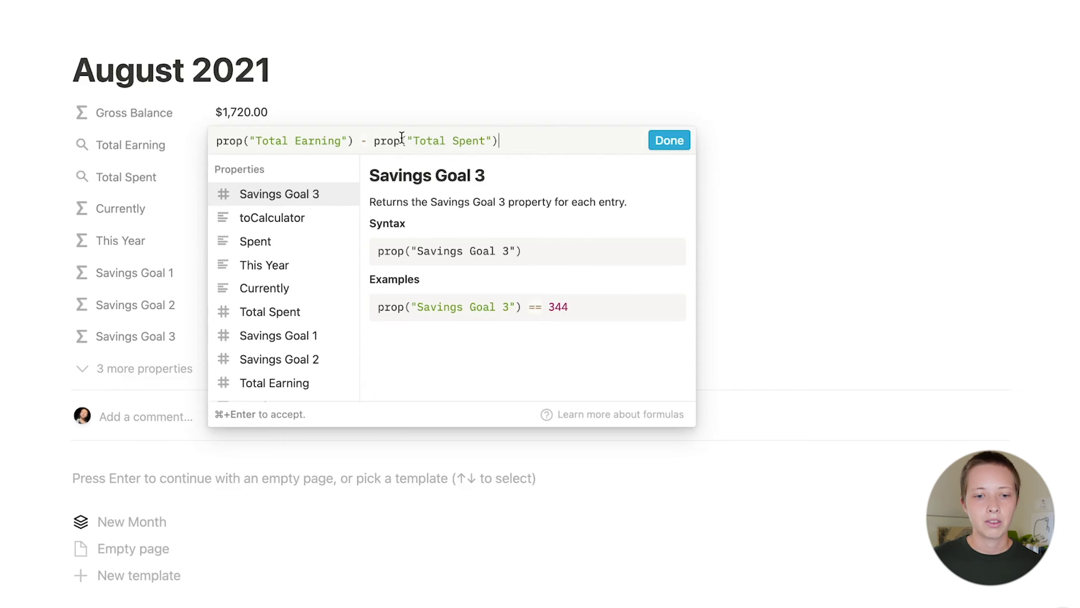
key("super+Return")
scroll(323, 331, "down", 3)
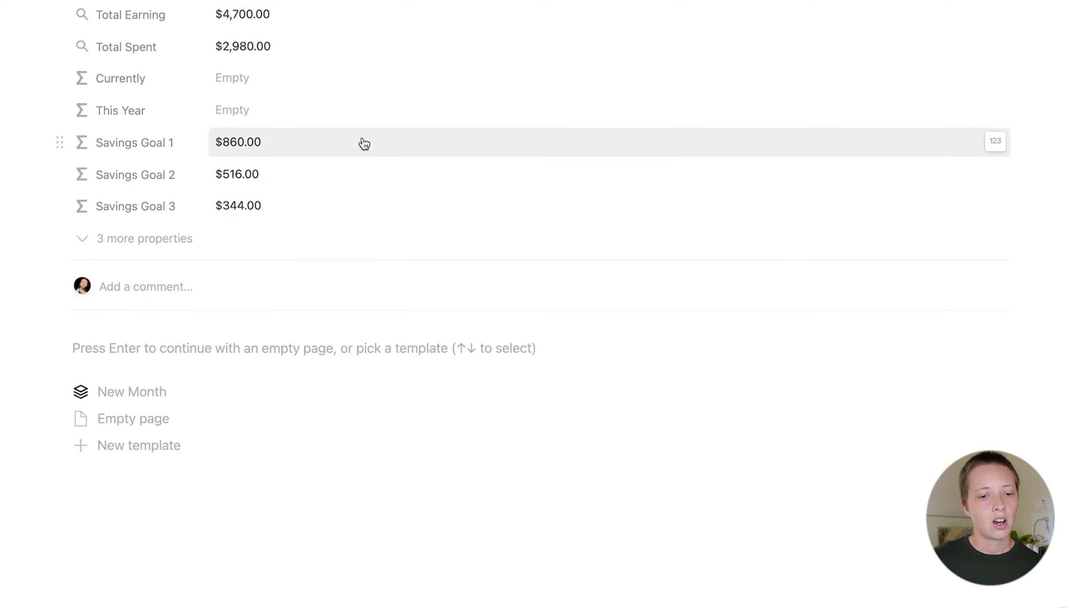
scroll(364, 144, "up", 1)
scroll(376, 63, "up", 2)
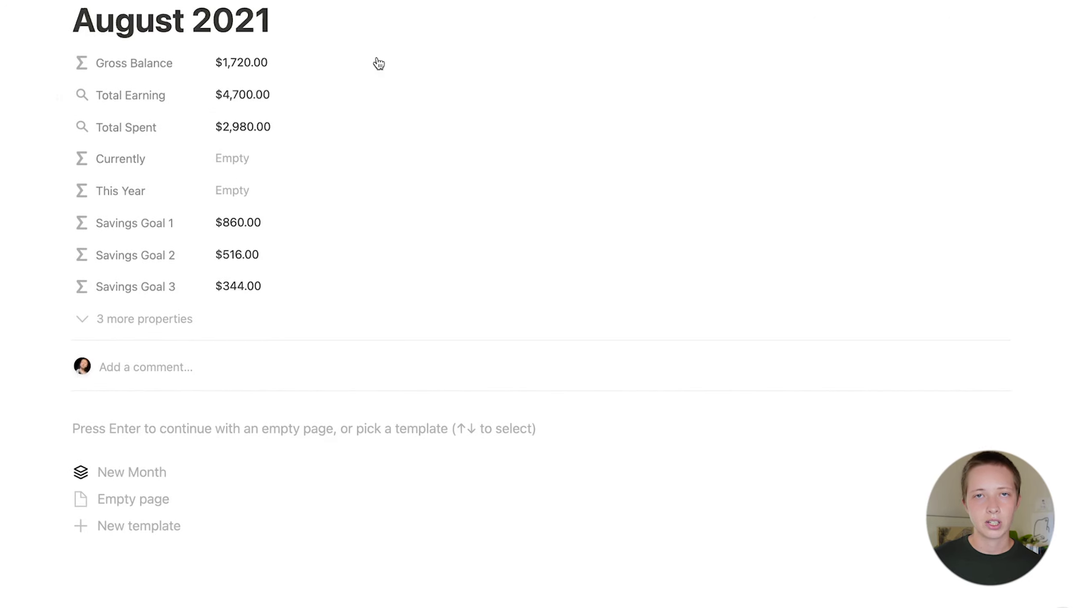
- Set Savings Goals 1, 2 and 3 to .5, .3 and .2 times Gross Balance, then apply New Month
left_click(297, 224)
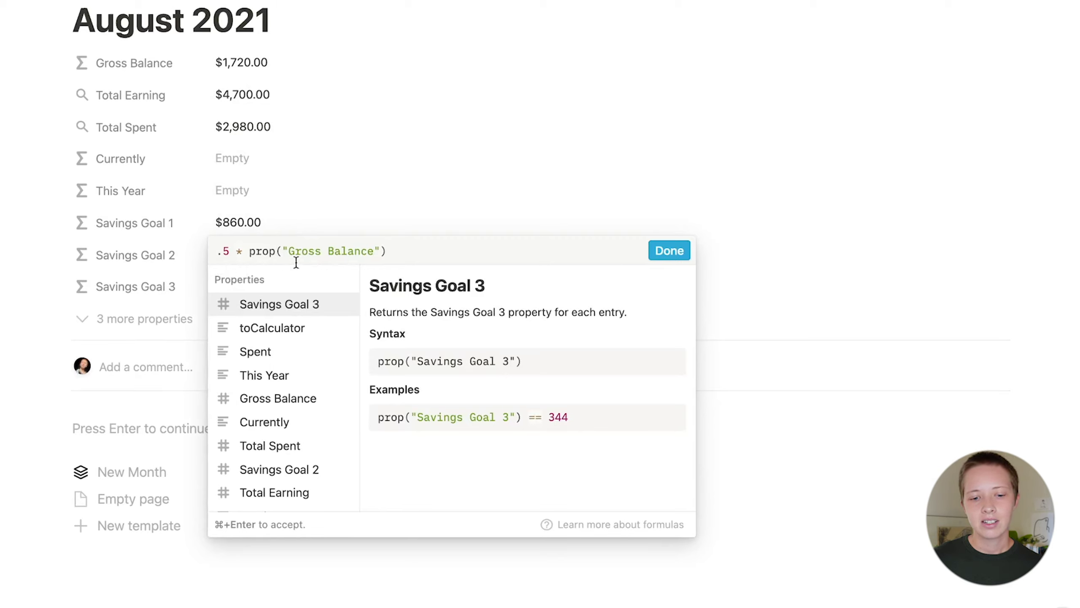
left_click(226, 145)
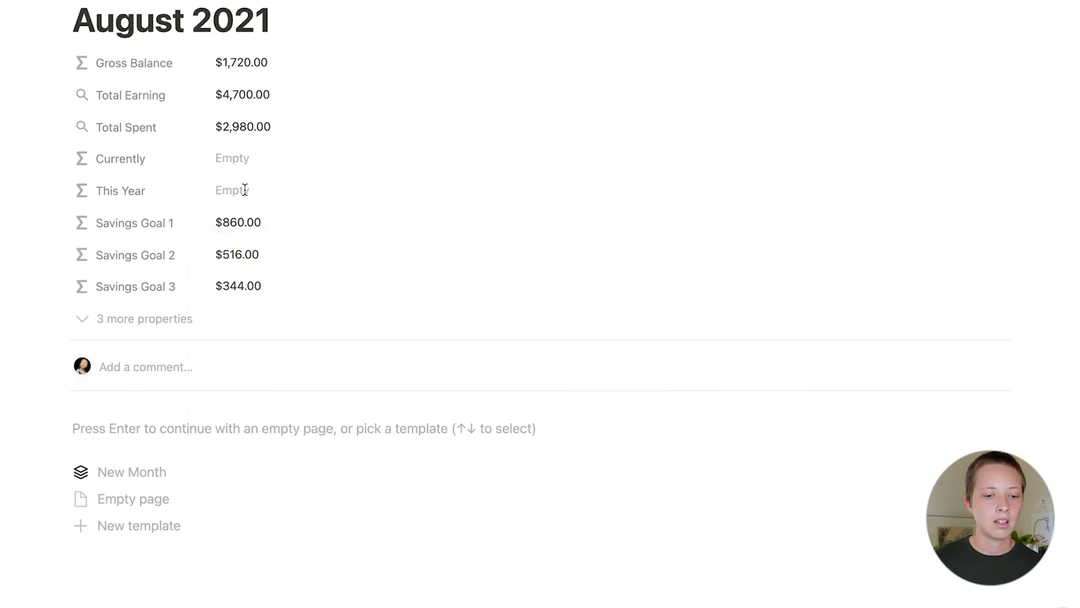
left_click(293, 260)
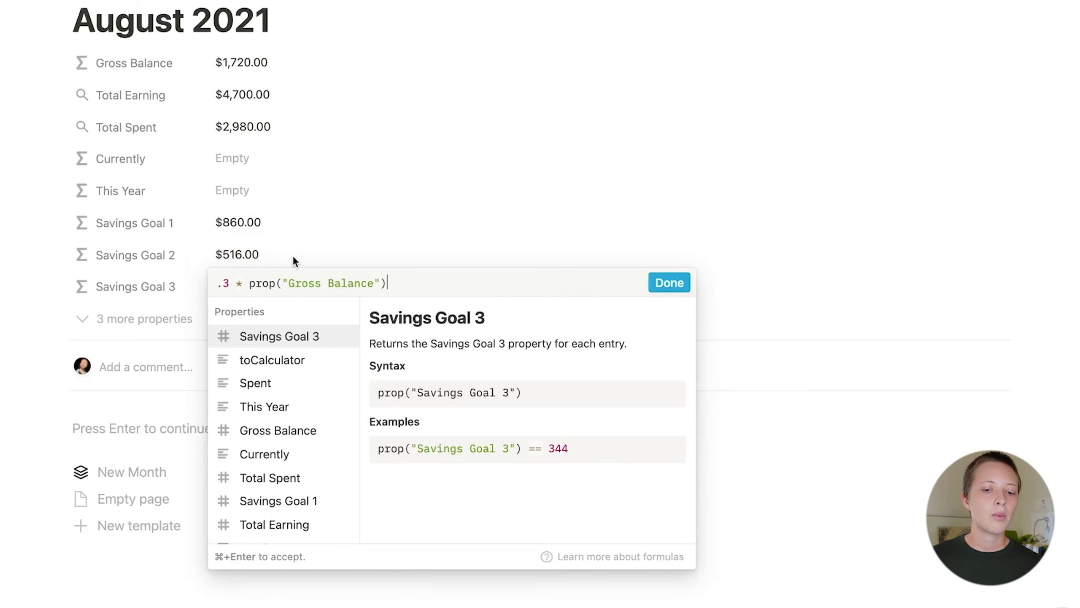
key("Escape")
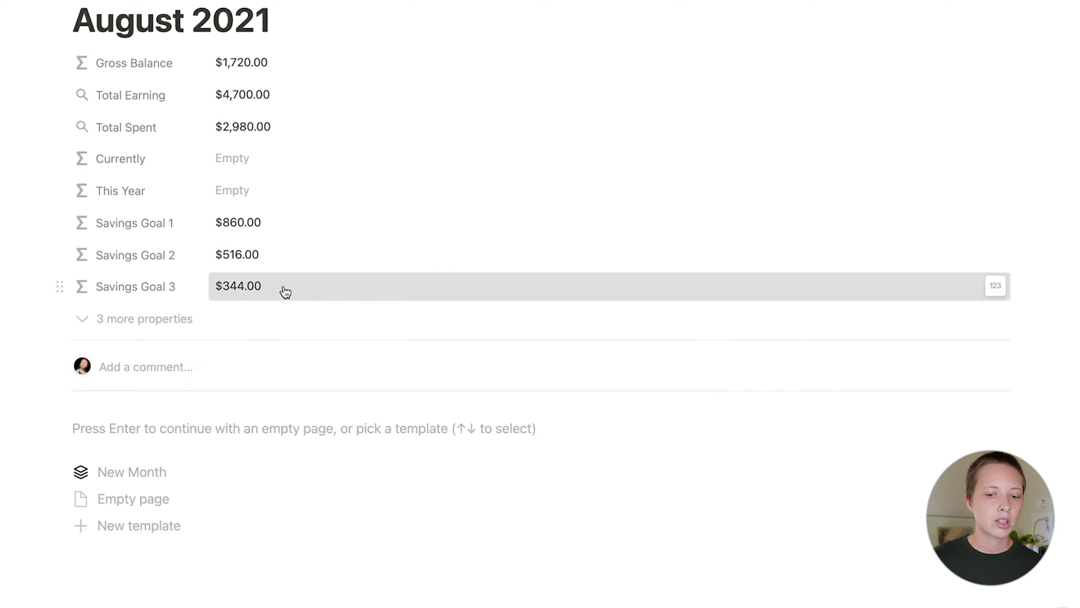
left_click(282, 288)
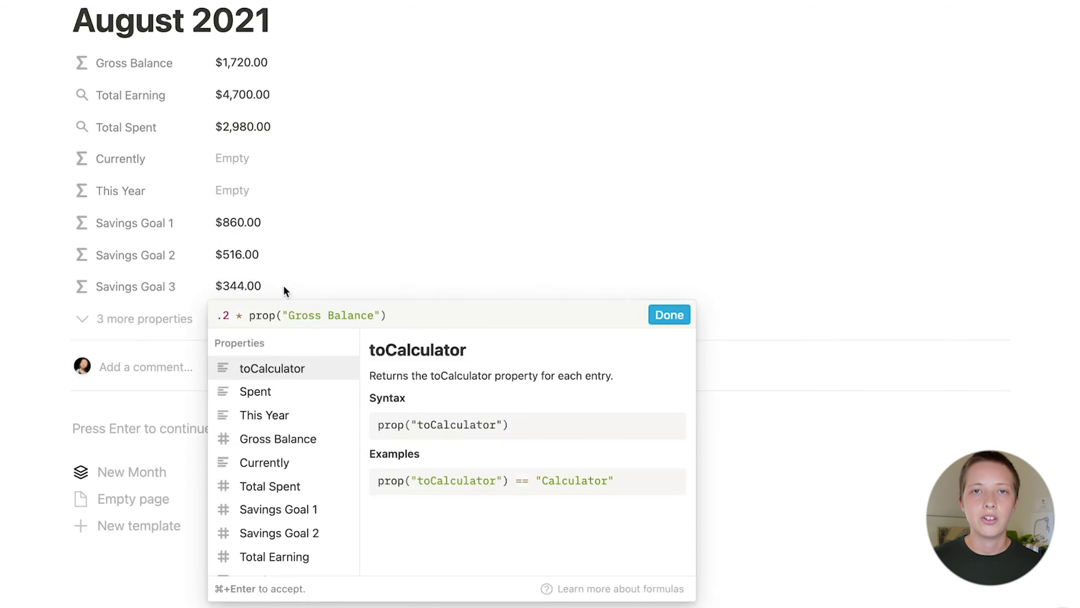
key("Escape")
scroll(255, 323, "down", 2)
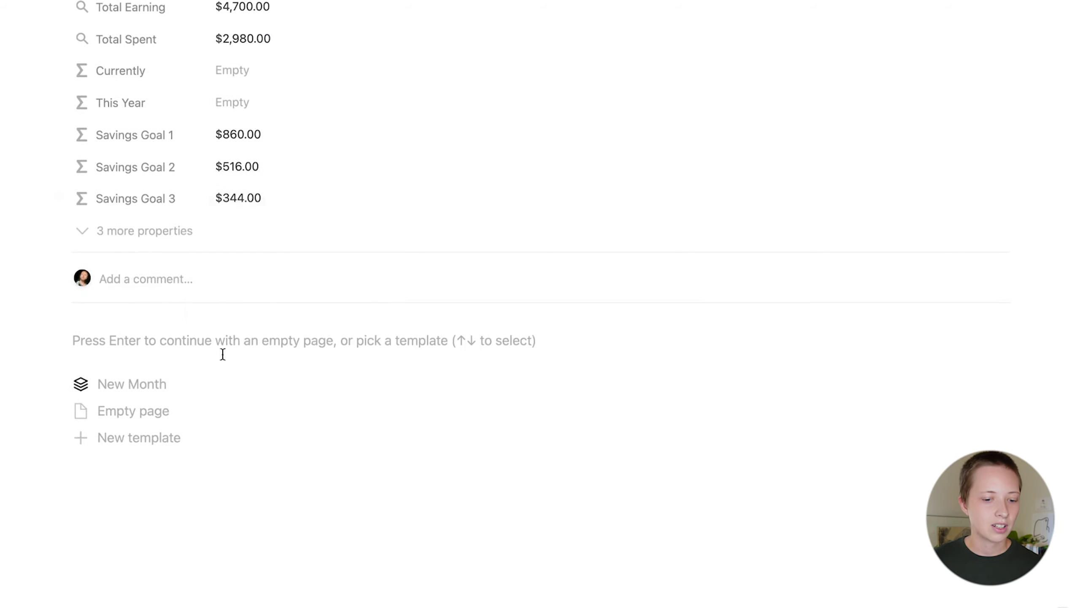
left_click(183, 394)
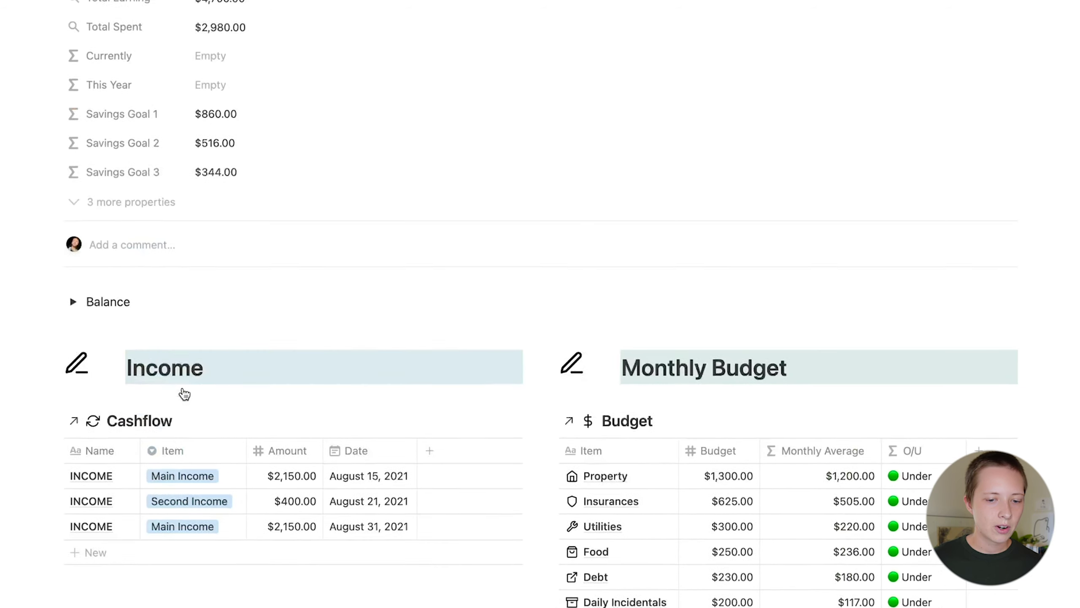
- Expand and collapse the new Balance toggle to preview its table
scroll(184, 393, "down", 2)
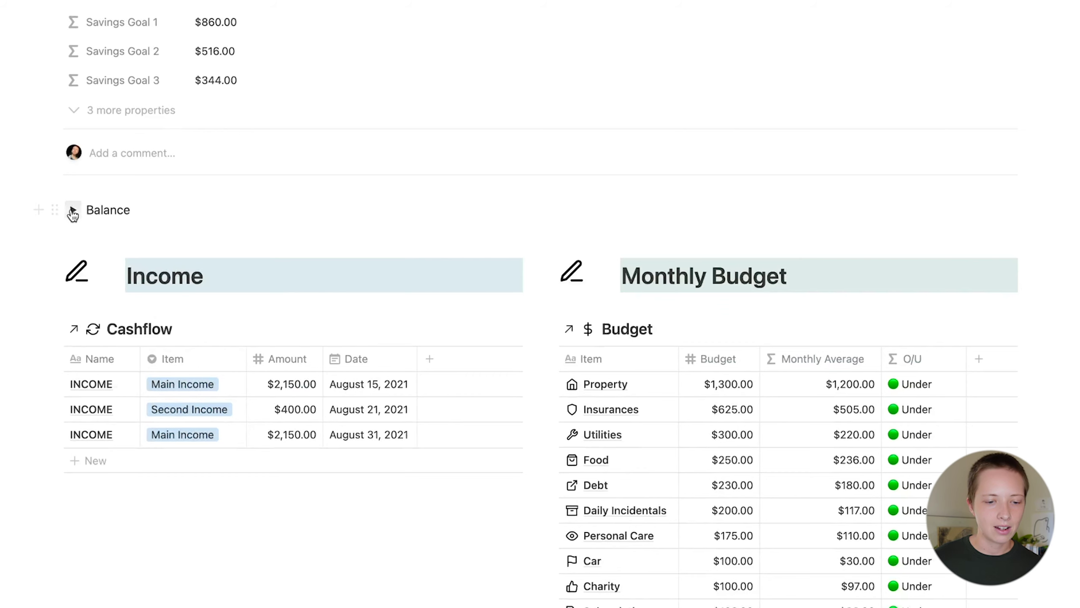
left_click(72, 211)
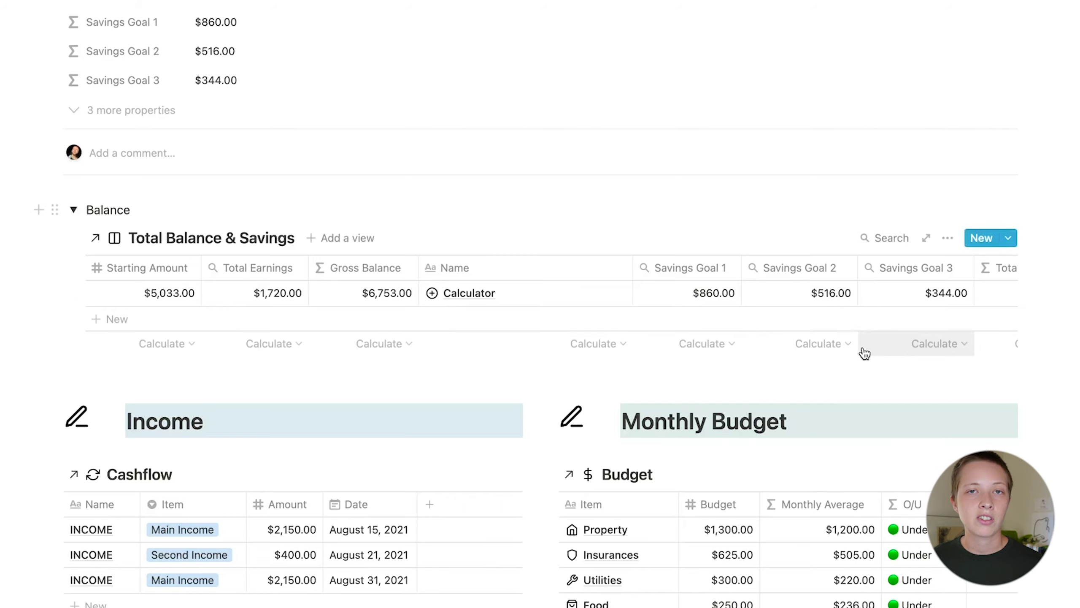
left_click(73, 209)
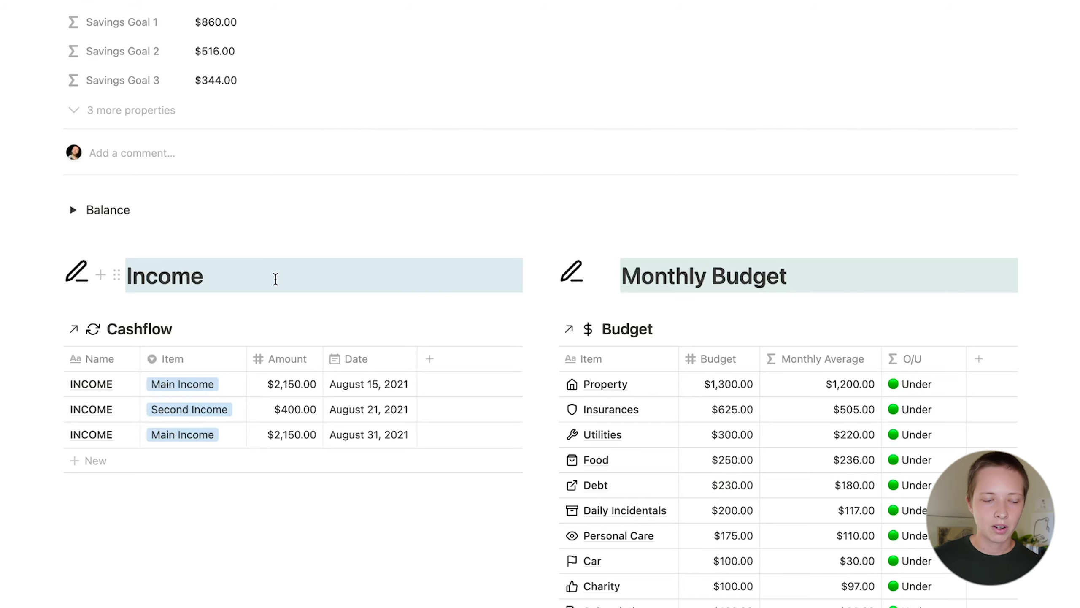
scroll(275, 279, "down", 5)
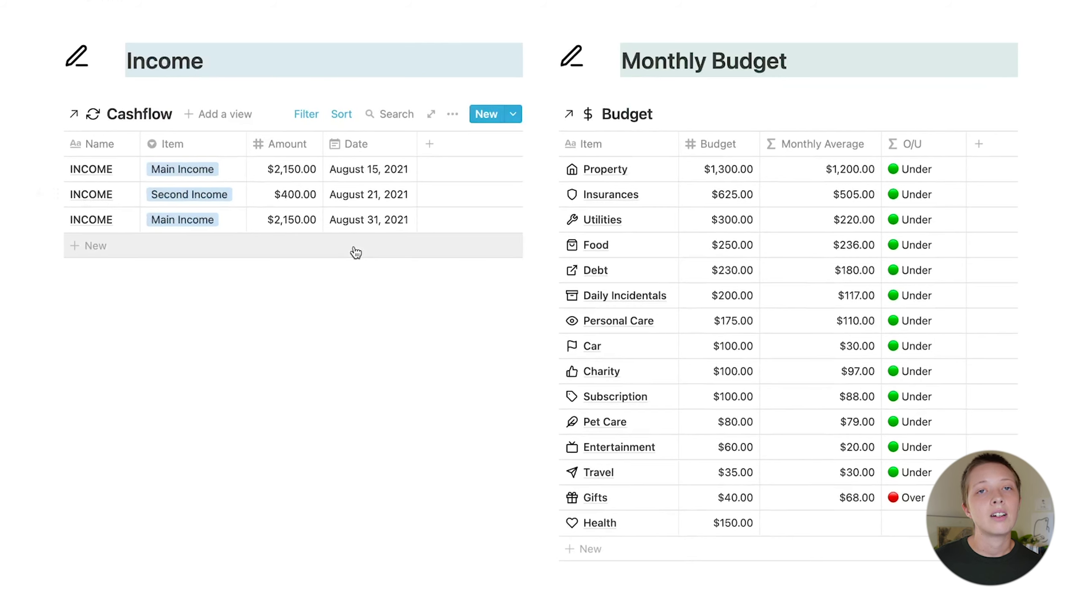
- Check the Income Cashflow table's month filter, then add a new INCOME row
left_click(310, 114)
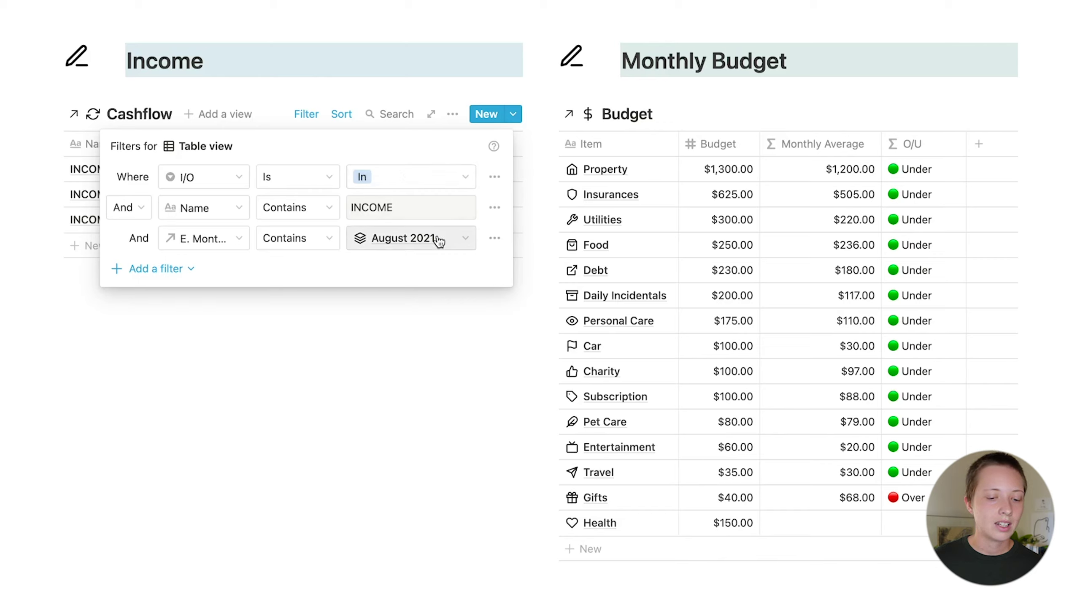
left_click(207, 238)
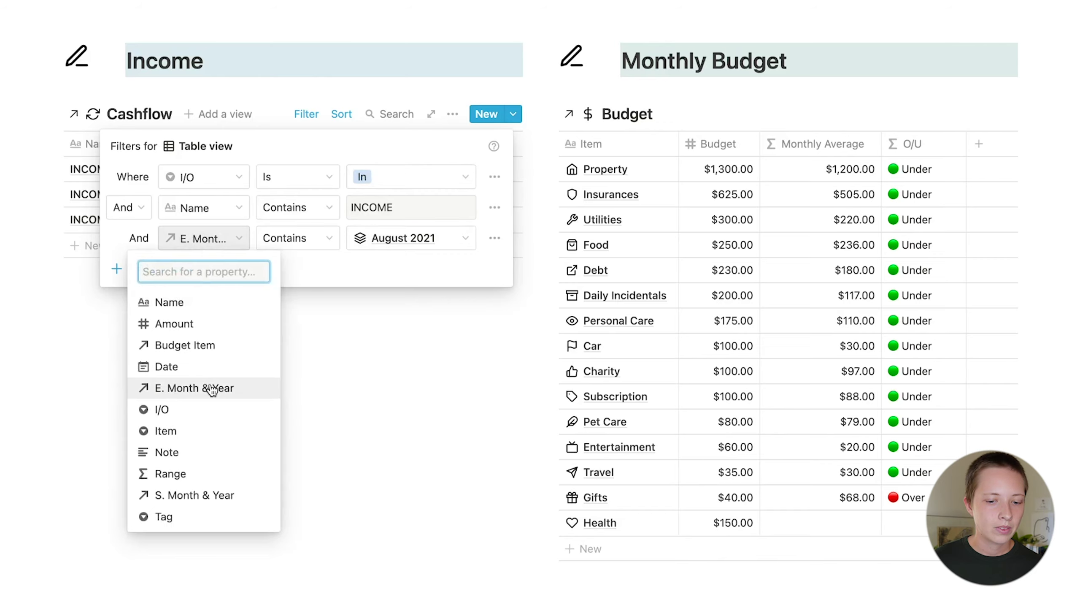
left_click(412, 362)
left_click(412, 362)
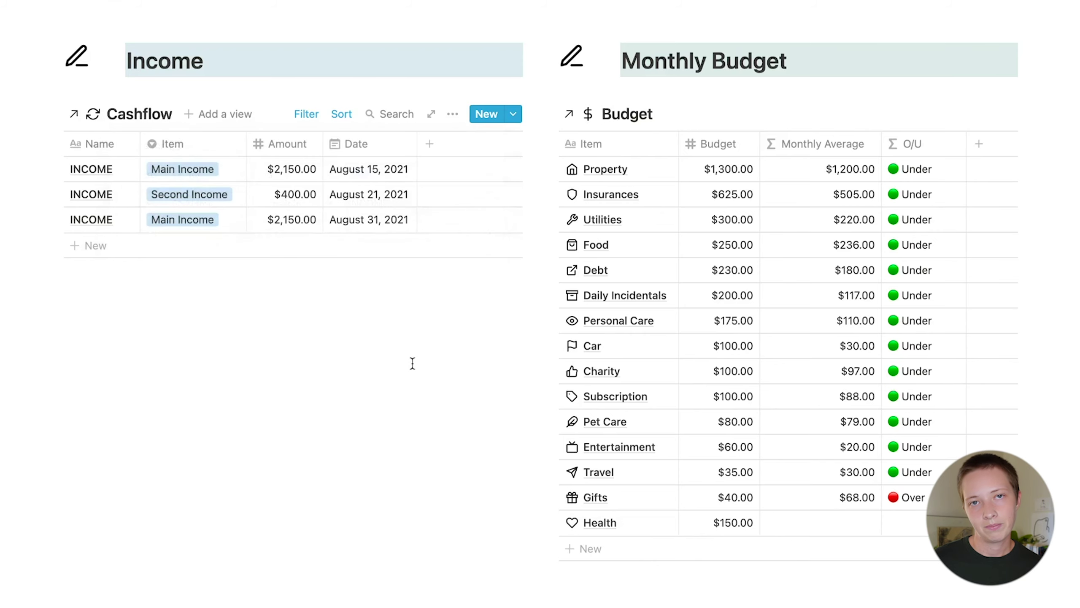
left_click(307, 112)
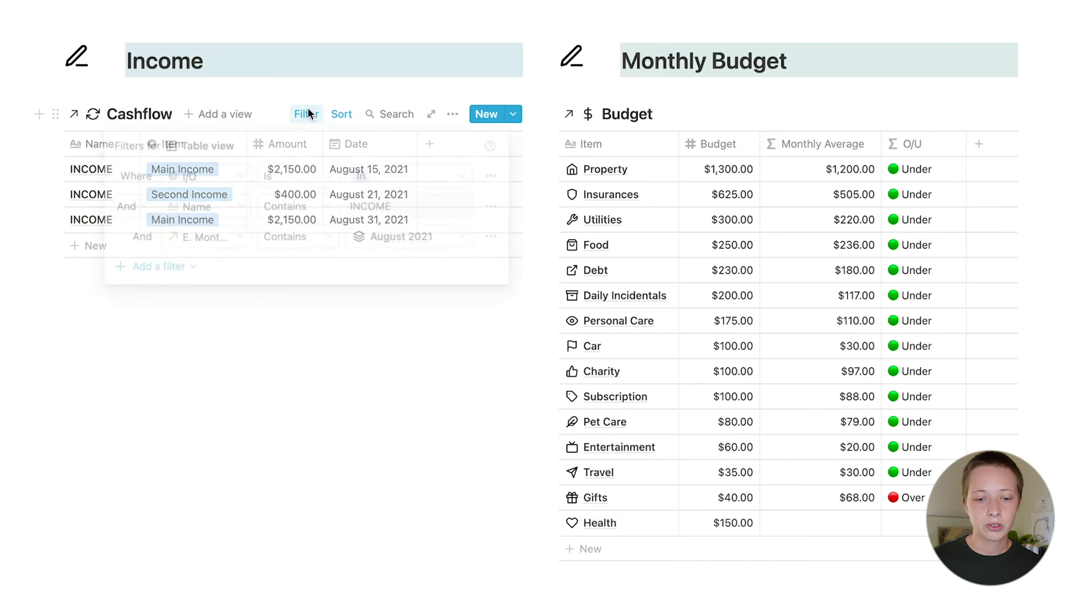
left_click(227, 121)
left_click(217, 245)
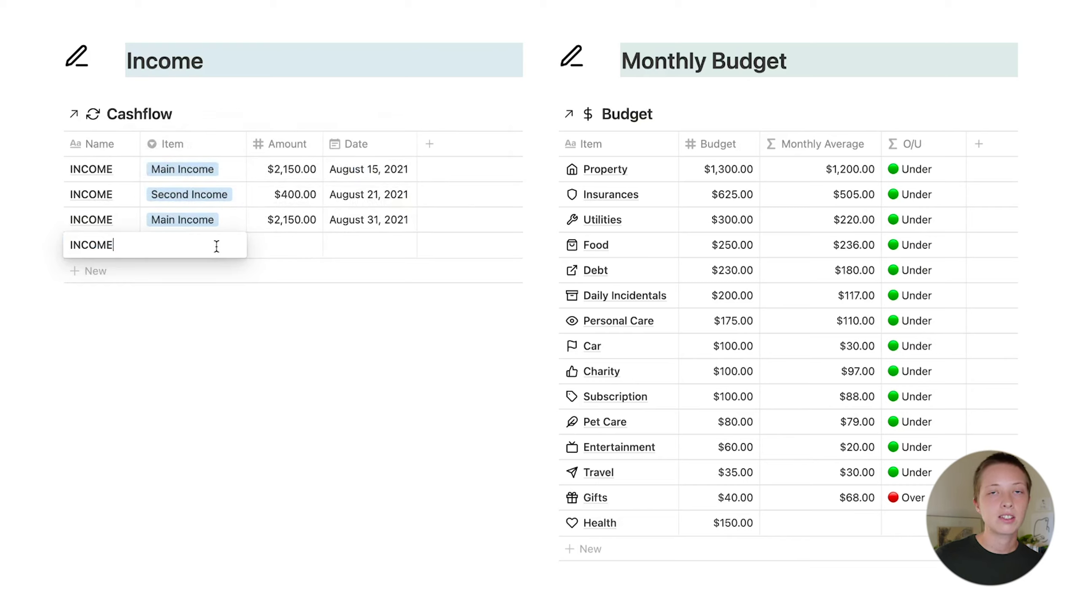
- Fill the new income row as Bonus, $400.00, dated August 12, 2021
key("Escape")
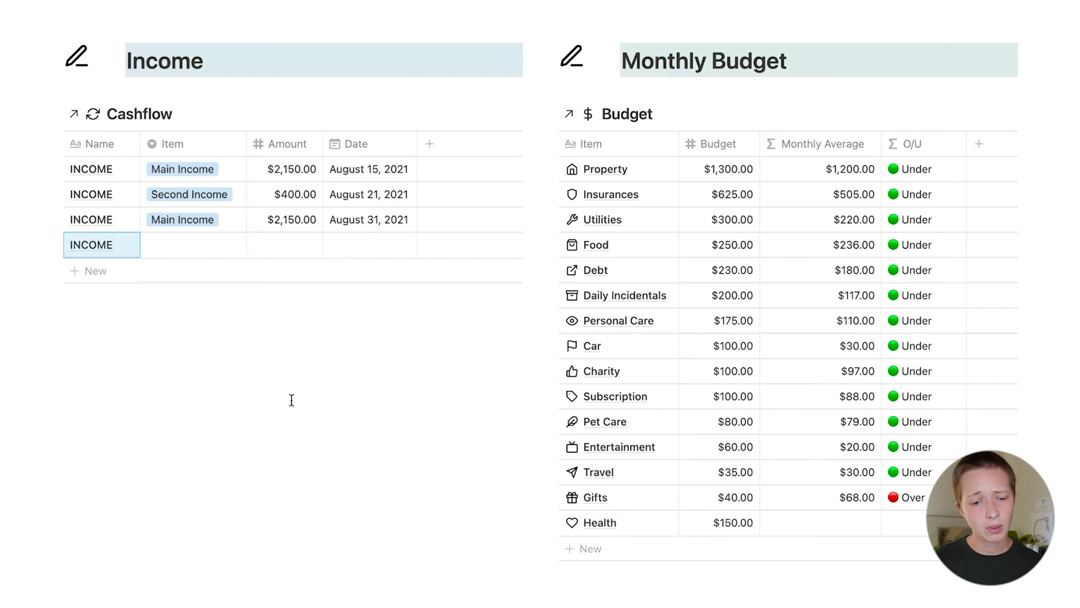
left_click(188, 242)
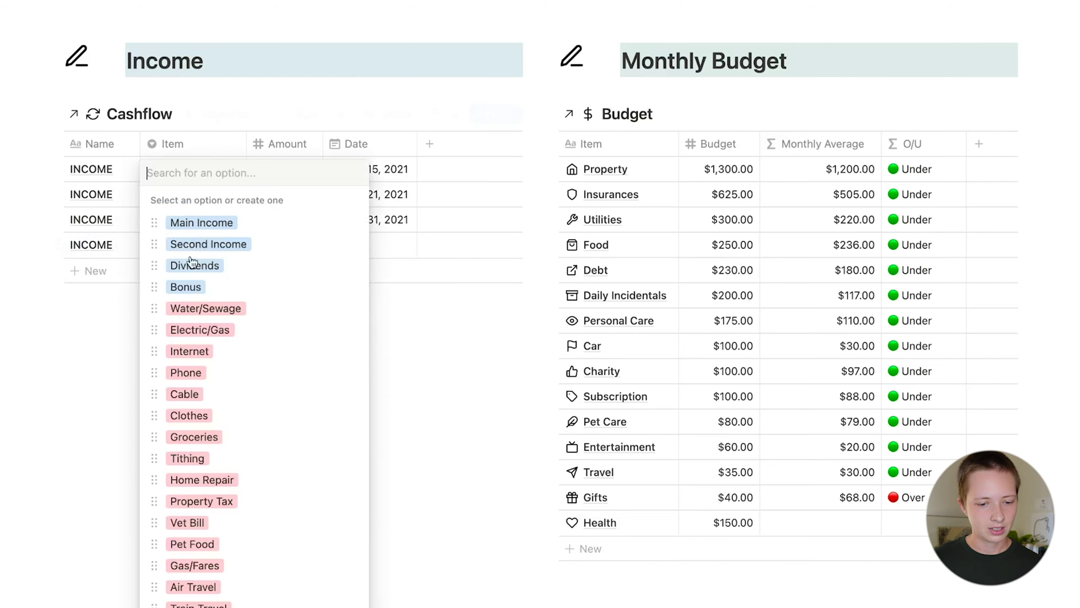
left_click(200, 289)
left_click(310, 251)
type("400")
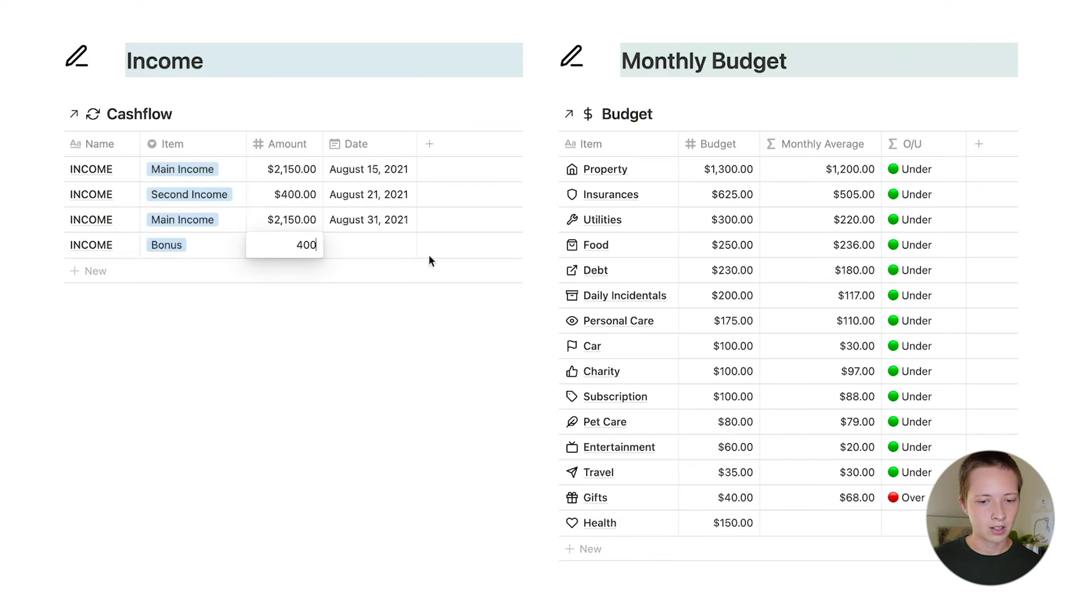
key("Return")
left_click(382, 252)
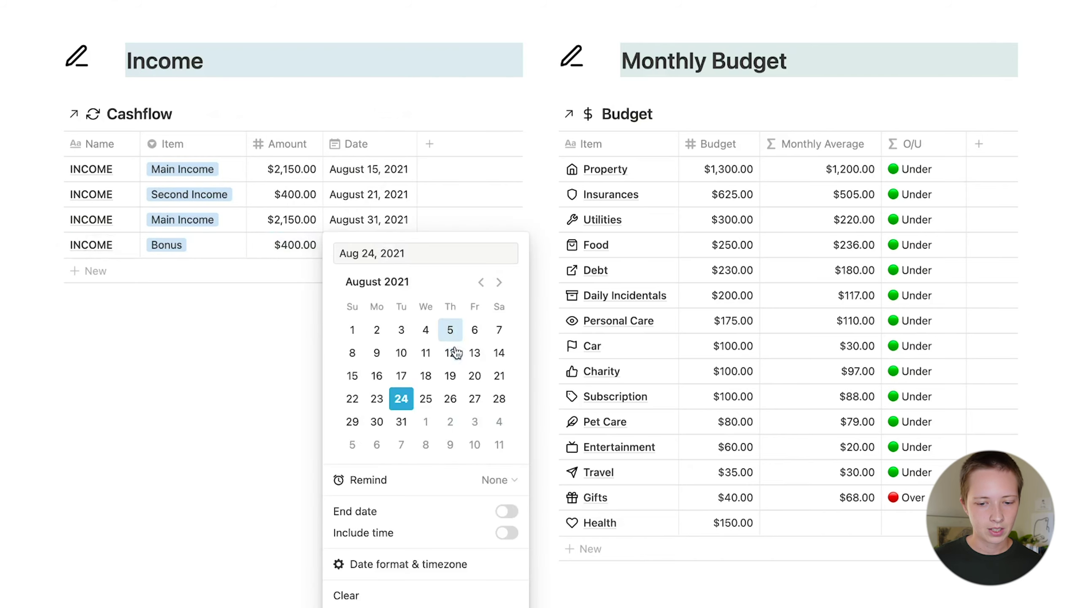
left_click(450, 352)
left_click(221, 383)
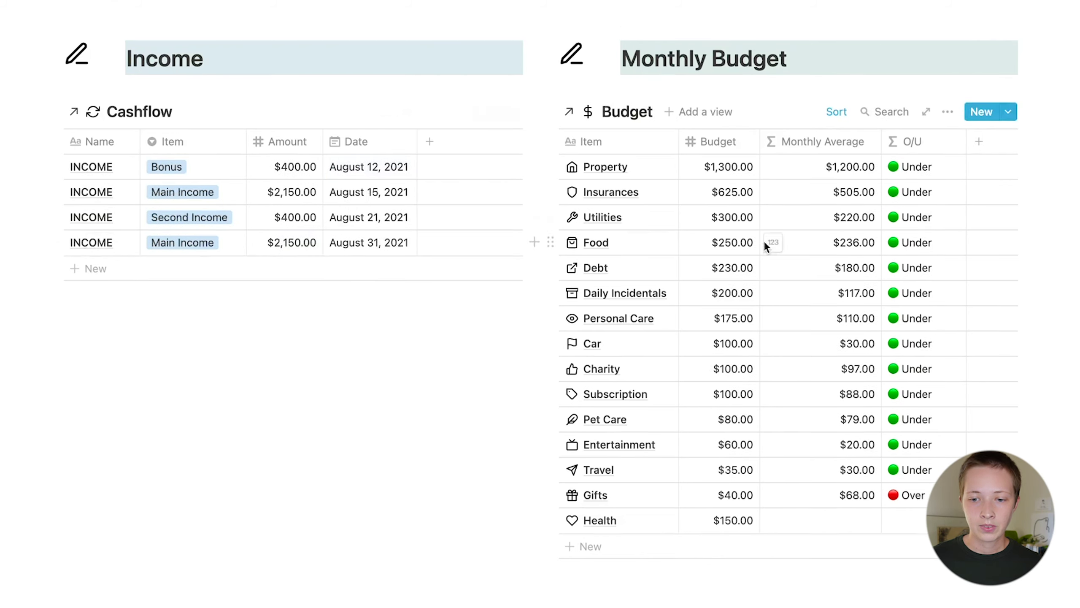
- Look up the Small Bill entry in the spreadsheet: Cable, amount 60
scroll(764, 241, "down", 1)
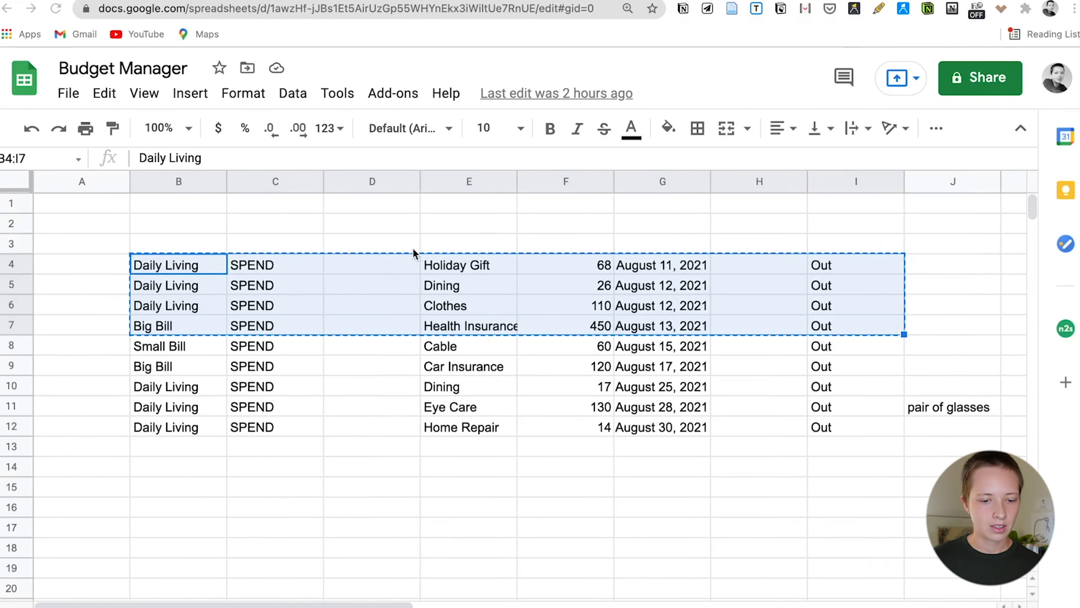
left_click(176, 346)
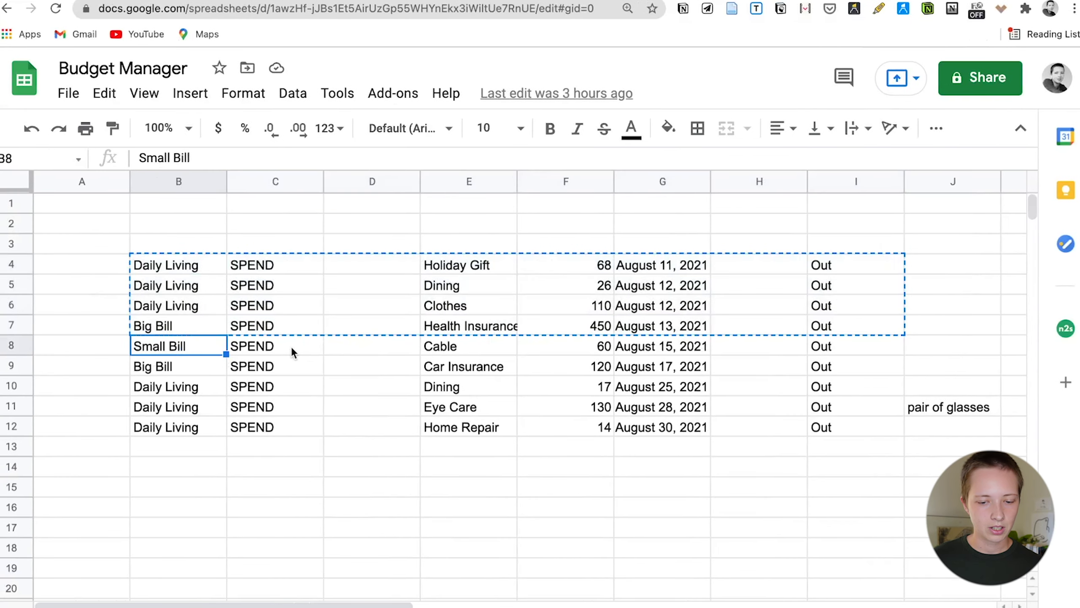
left_click(436, 347)
left_click(568, 348)
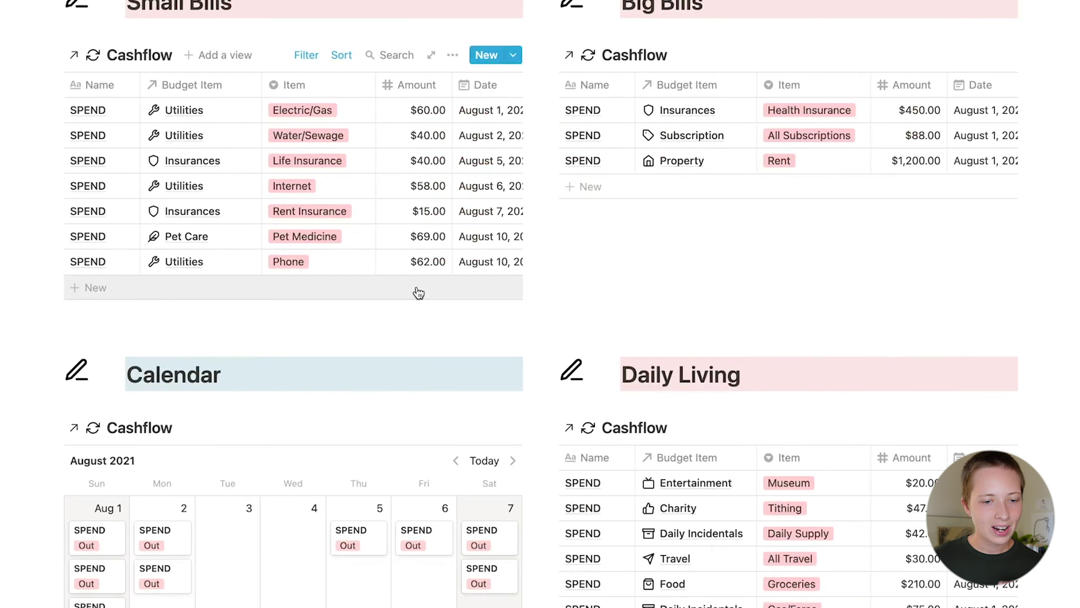
- Add a new SPEND row to Small Bills with Item set to Cable
scroll(419, 293, "up", 1)
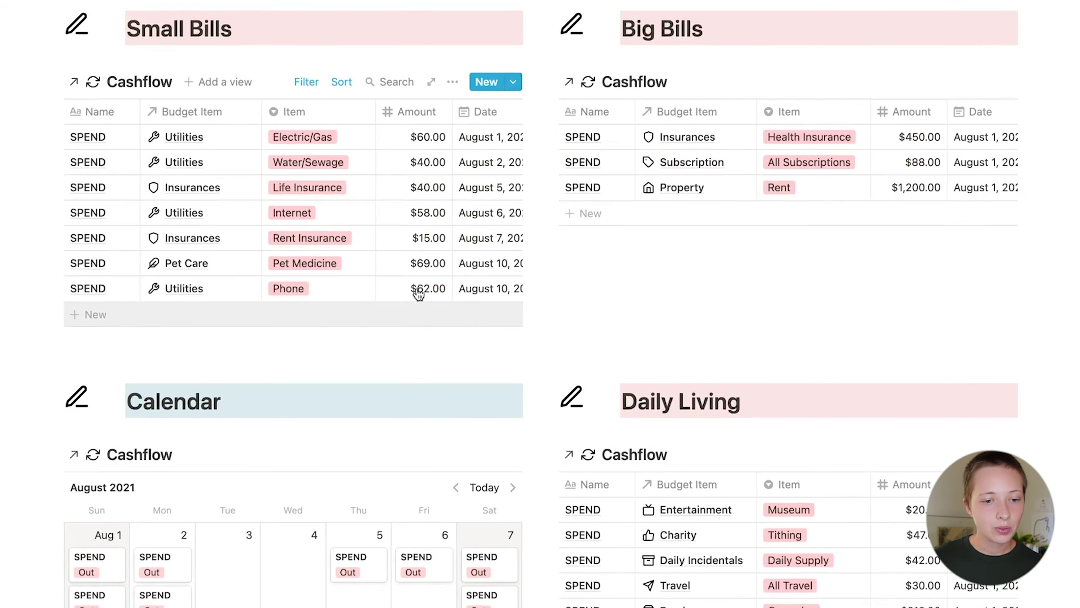
left_click(408, 312)
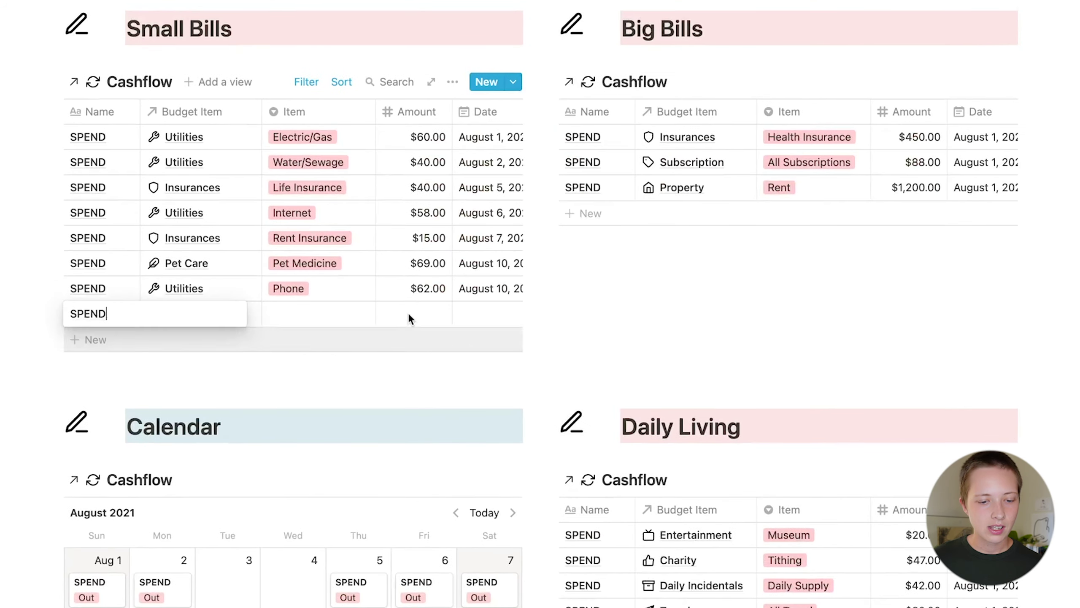
key("Escape")
left_click(316, 314)
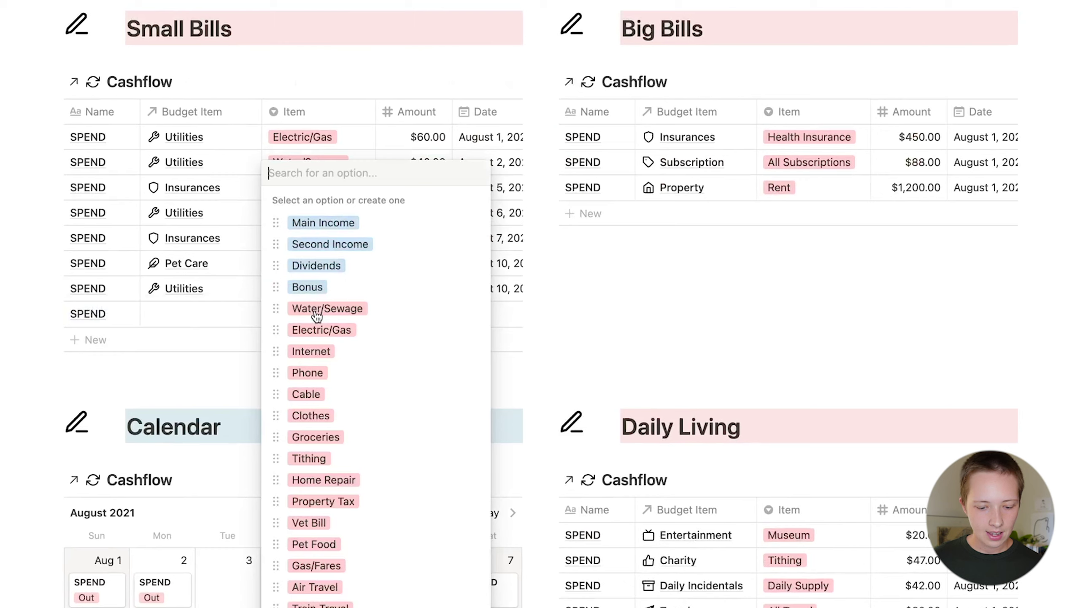
type("Cabl")
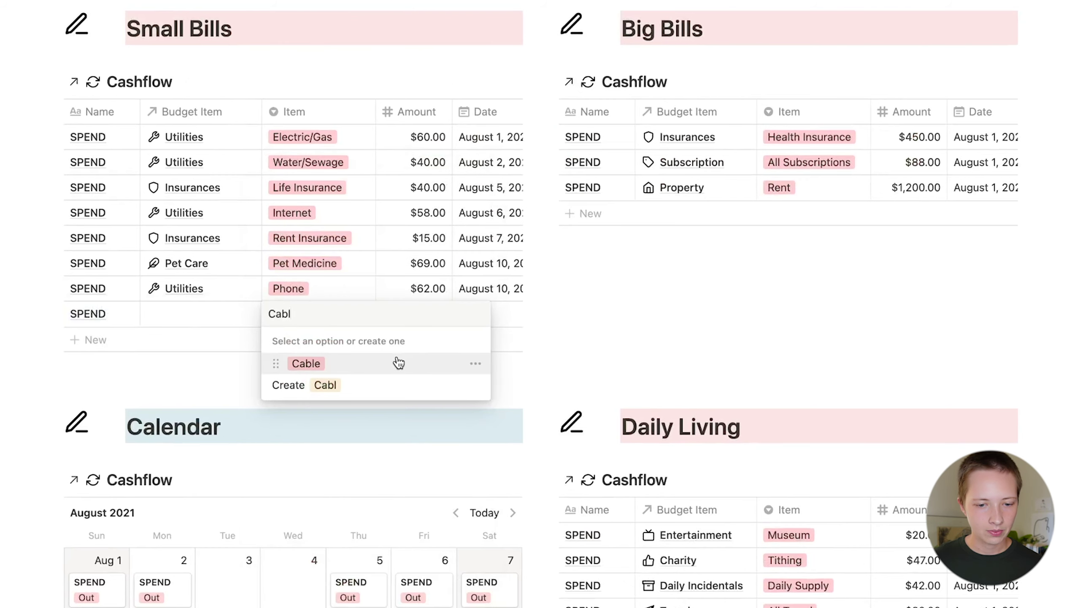
left_click(399, 362)
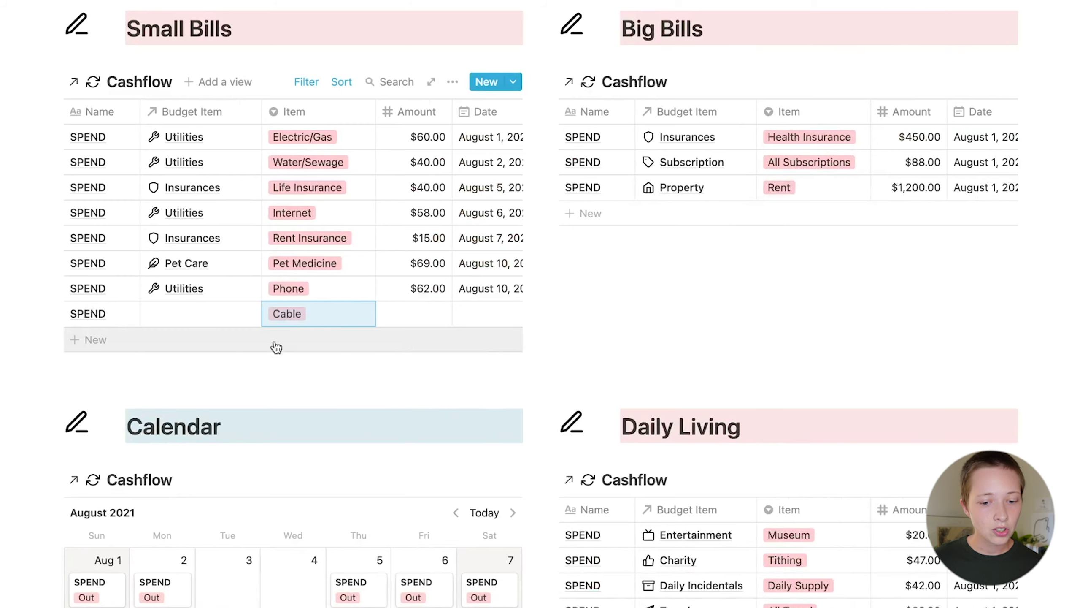
- Link the Cable bill to Utilities, with amount $60.00 and date August 12, 2021
left_click(215, 316)
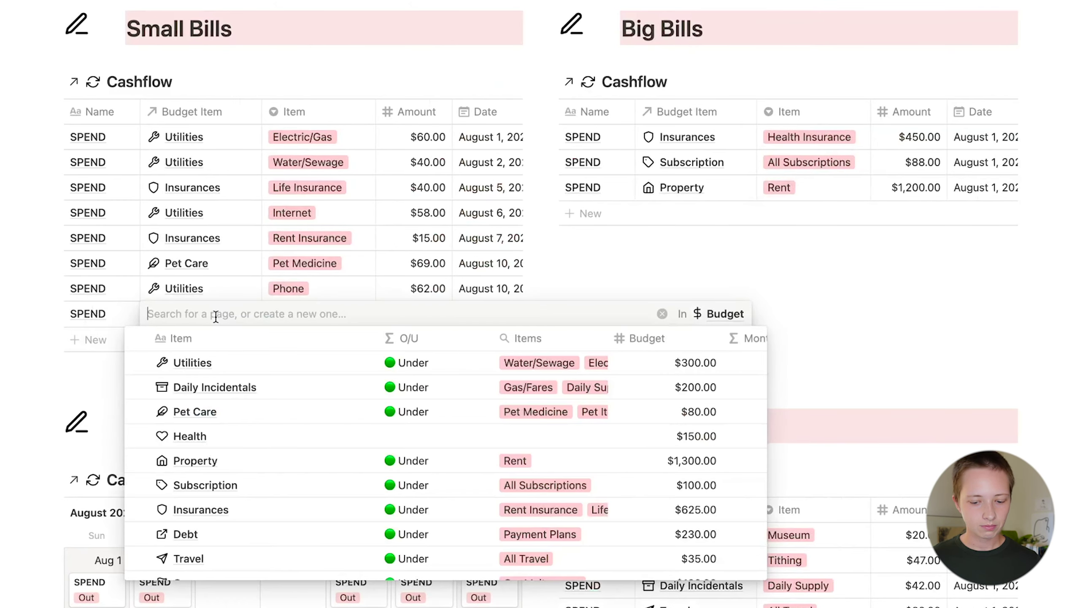
type("util")
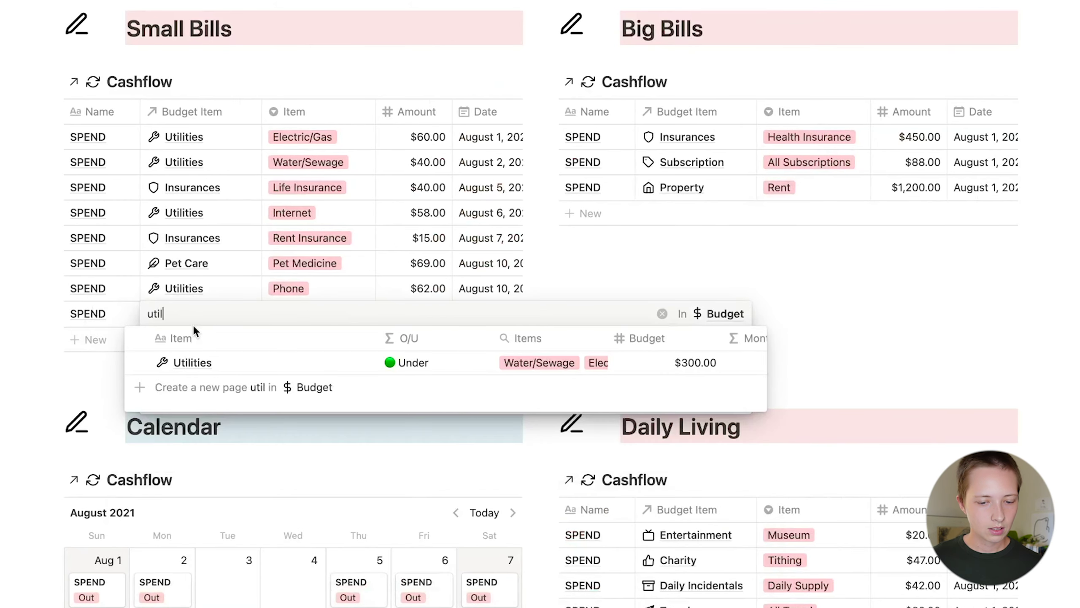
left_click(253, 361)
key("Escape")
left_click(438, 311)
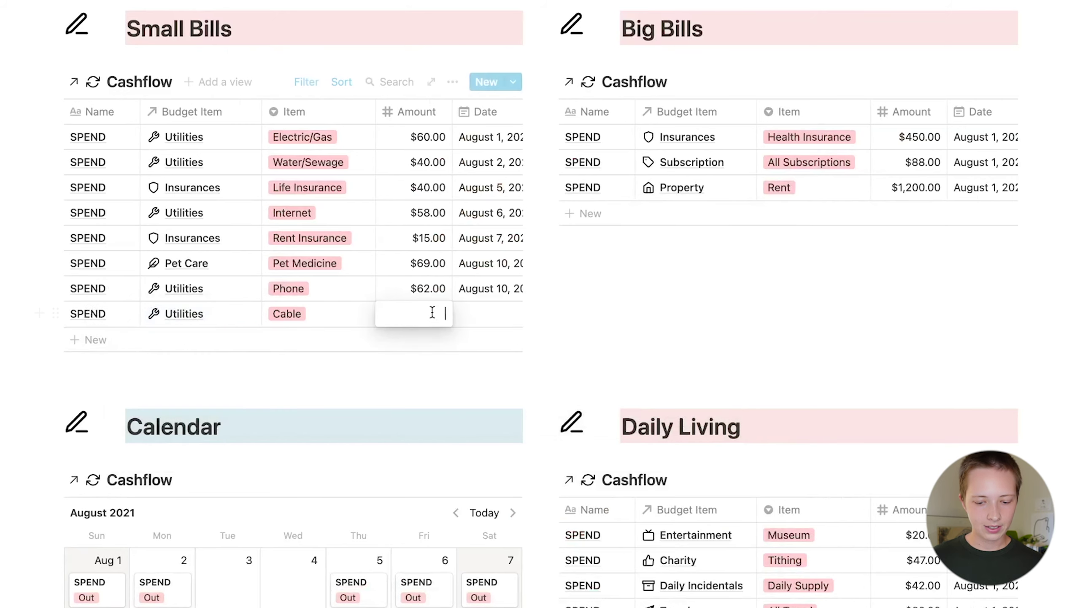
type("60")
key("Return")
key("super+minus")
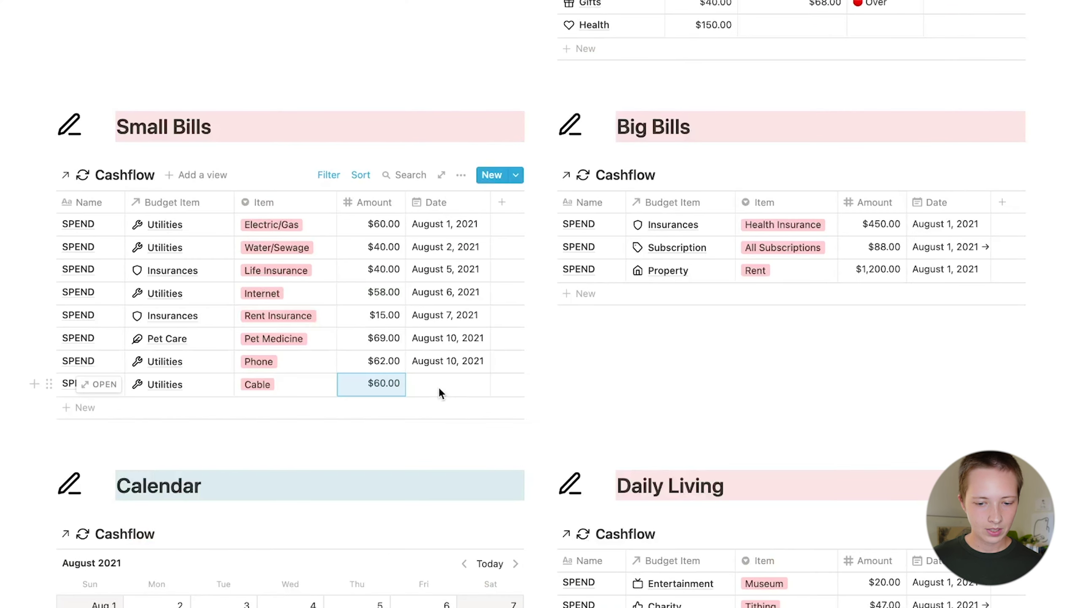
left_click(440, 390)
left_click(520, 135)
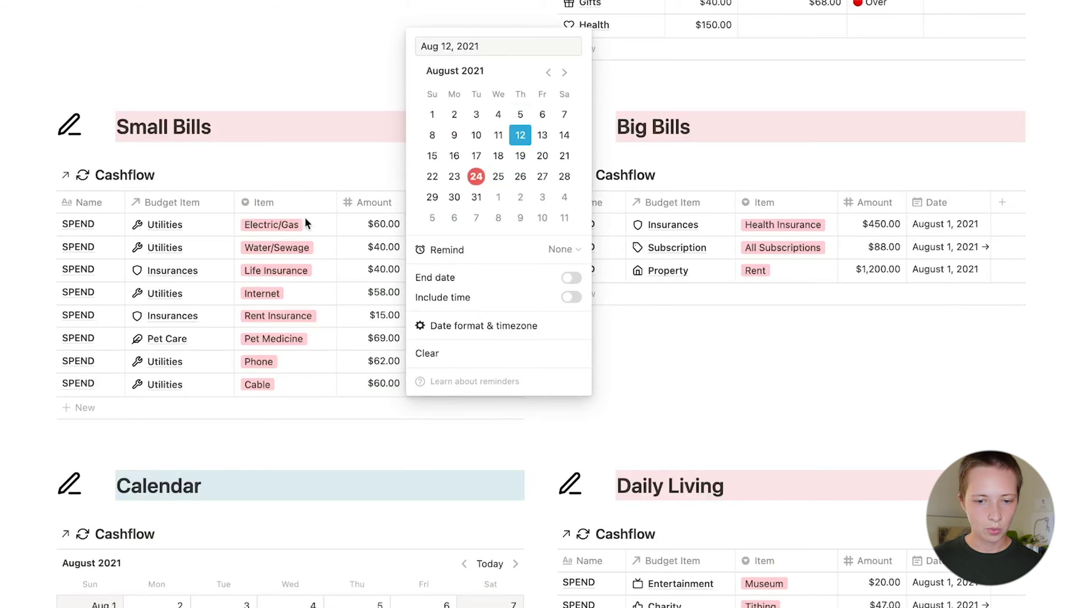
key("Escape")
- Start a new Big Bills entry and select Dining, Eye Care and Home Repair in the spreadsheet
scroll(304, 214, "down", 2)
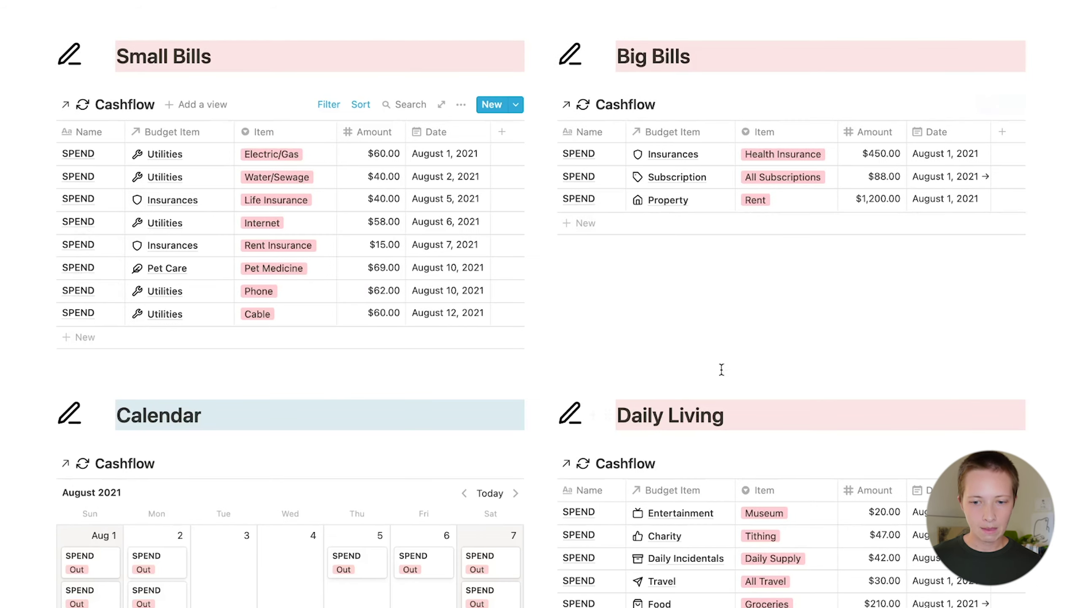
left_click(801, 230)
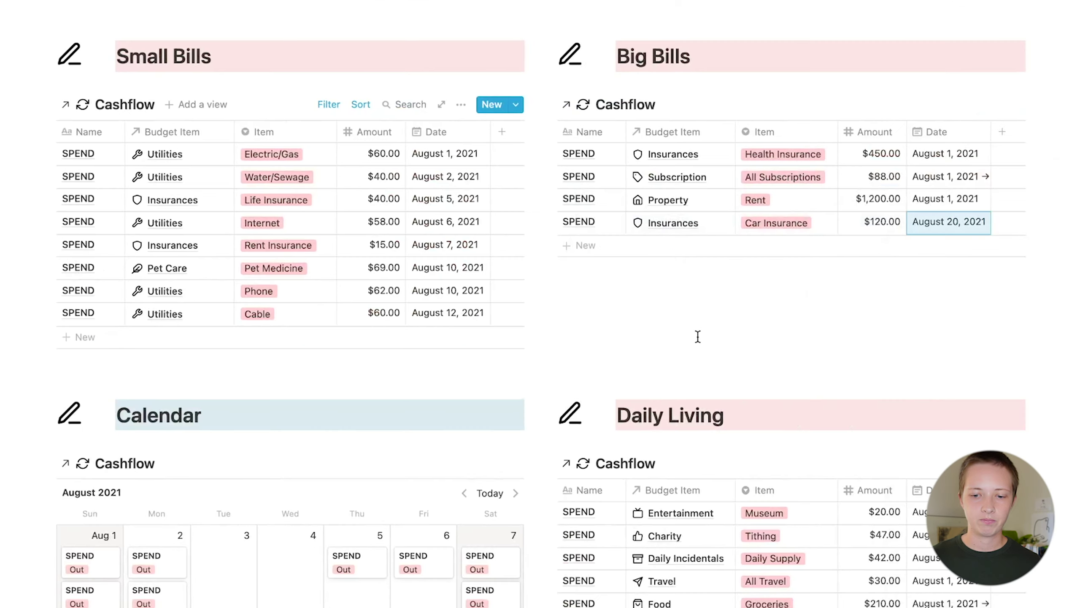
scroll(698, 336, "down", 10)
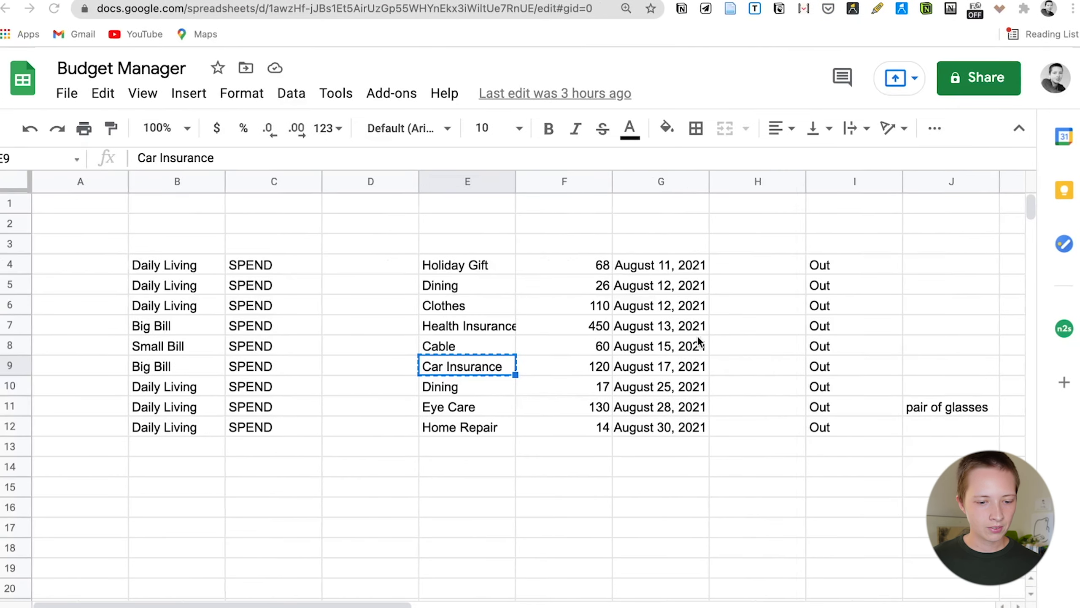
left_click_drag(462, 398, 463, 433)
- Copy Dining, Eye Care and Home Repair from the spreadsheet and paste them into Daily Living
key("ctrl+c")
key("ctrl+Right")
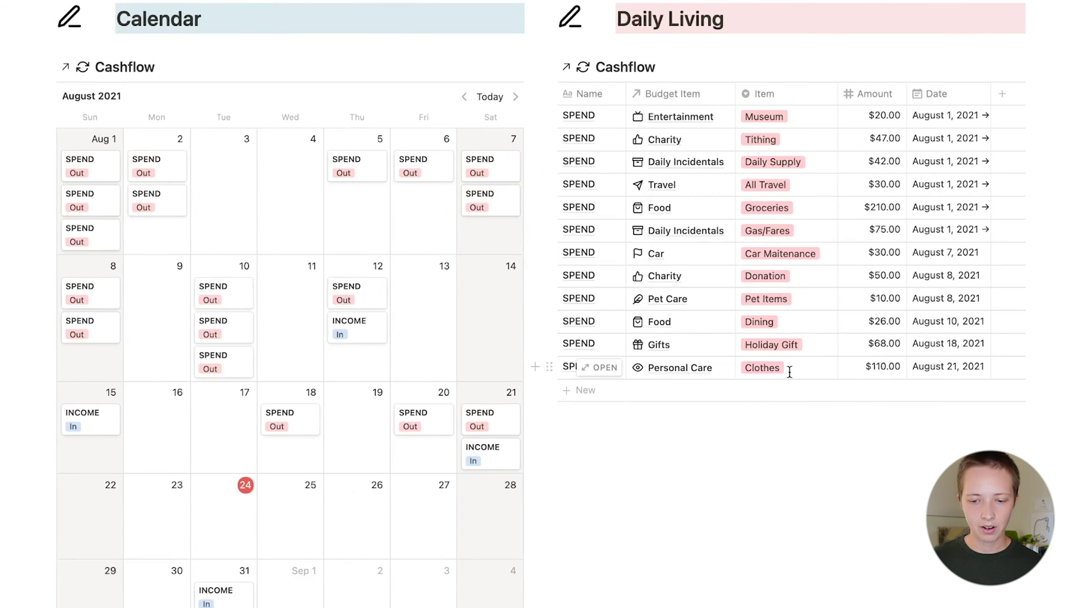
key("ctrl+v")
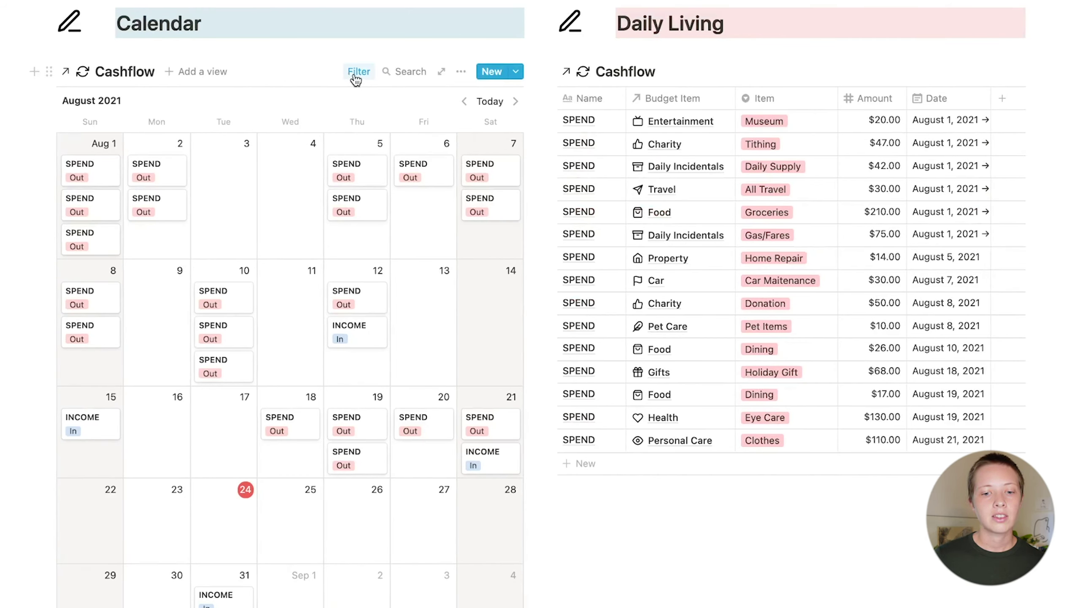
left_click(356, 75)
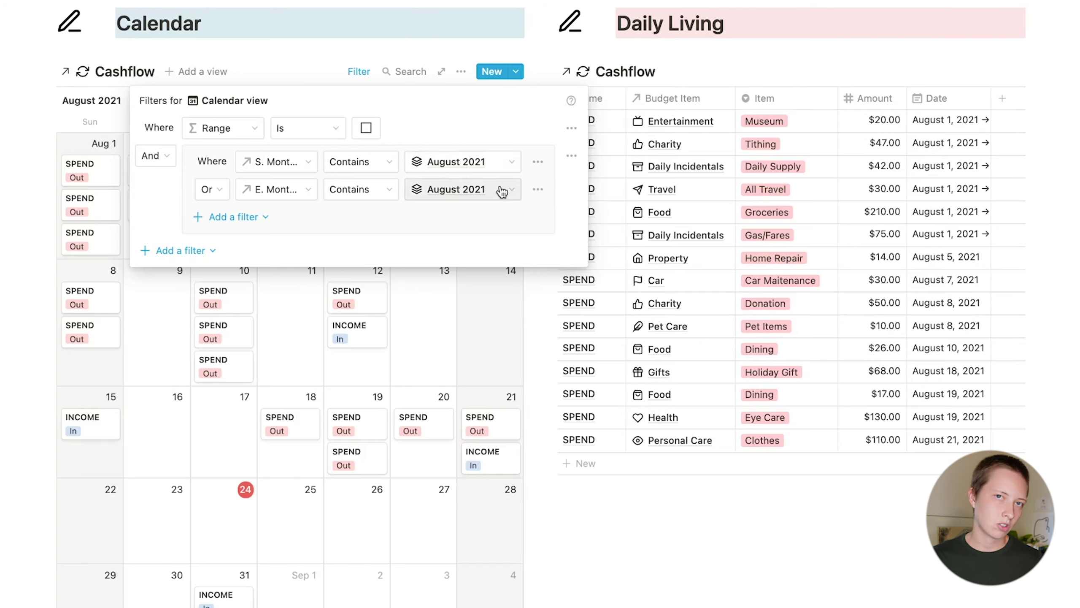
left_click(307, 344)
scroll(307, 344, "down", 10)
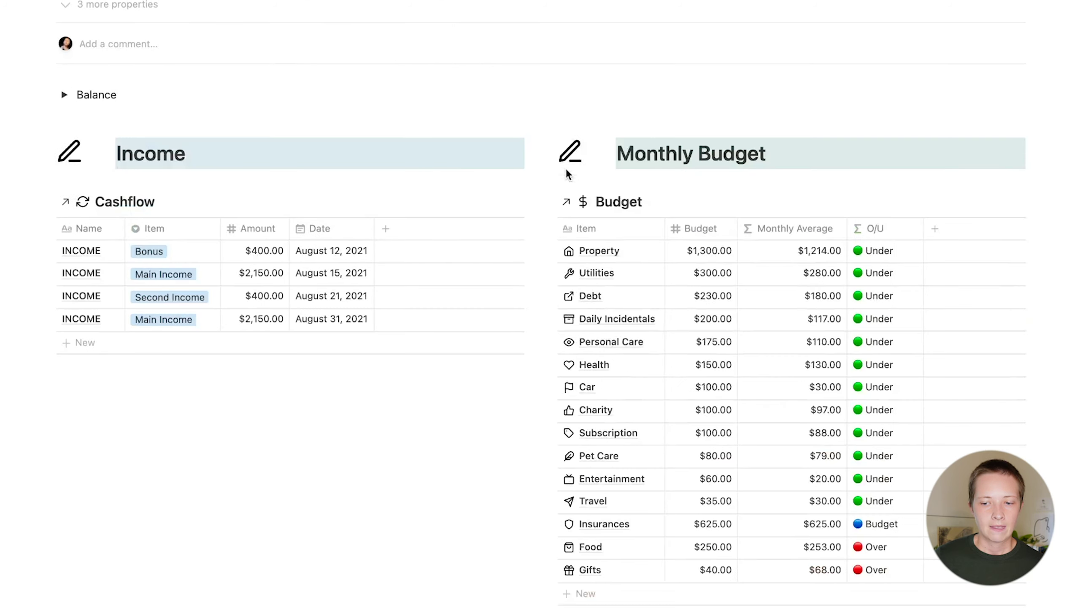
- Scroll up to the August 2021 header and go back to the Months gallery
scroll(568, 179, "up", 2)
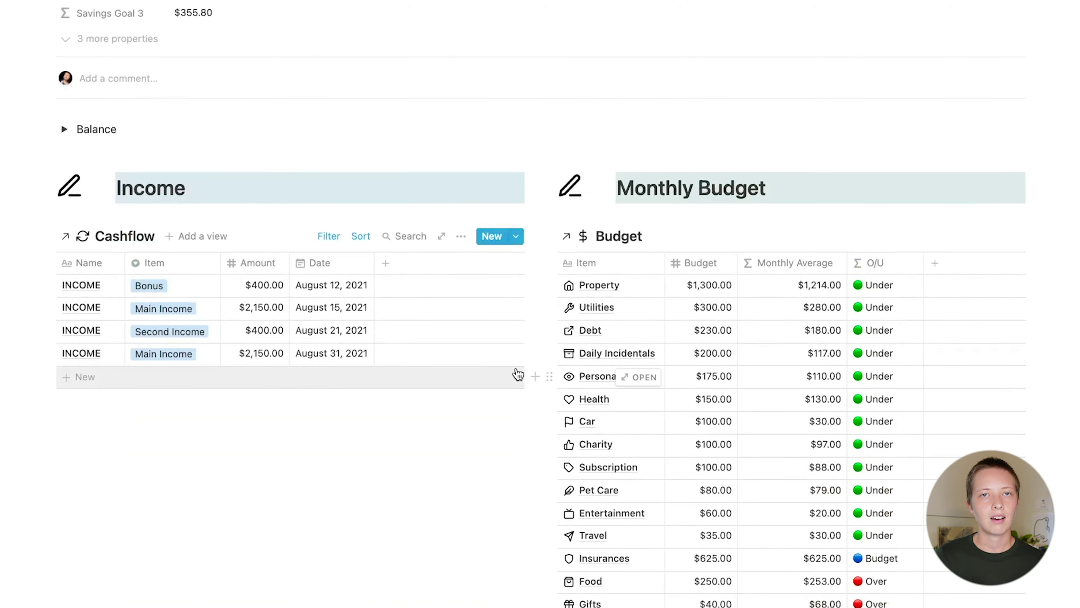
scroll(517, 374, "up", 10)
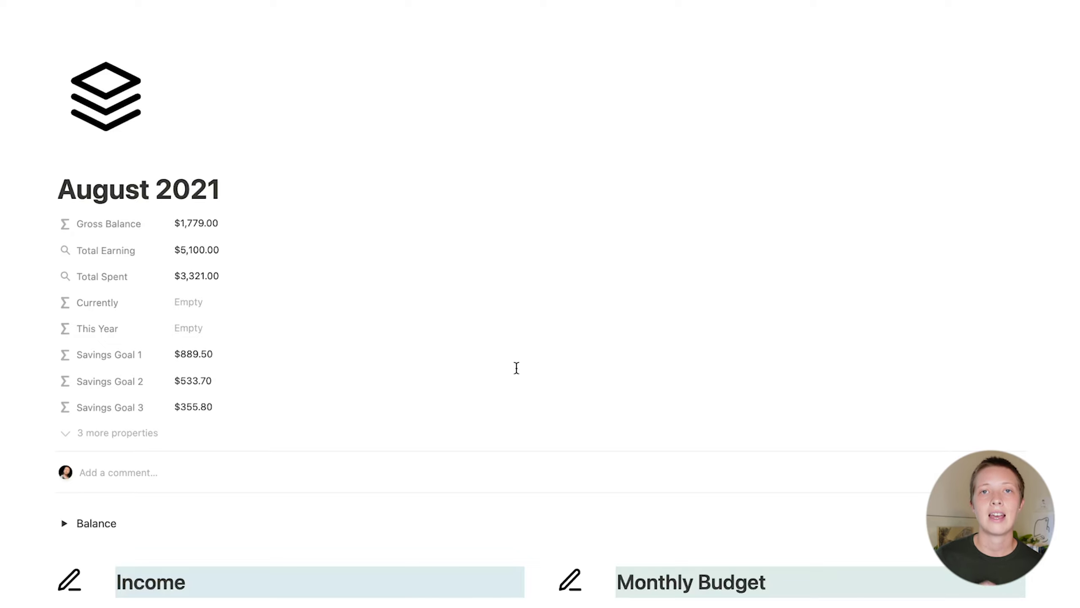
key("super+bracketleft")
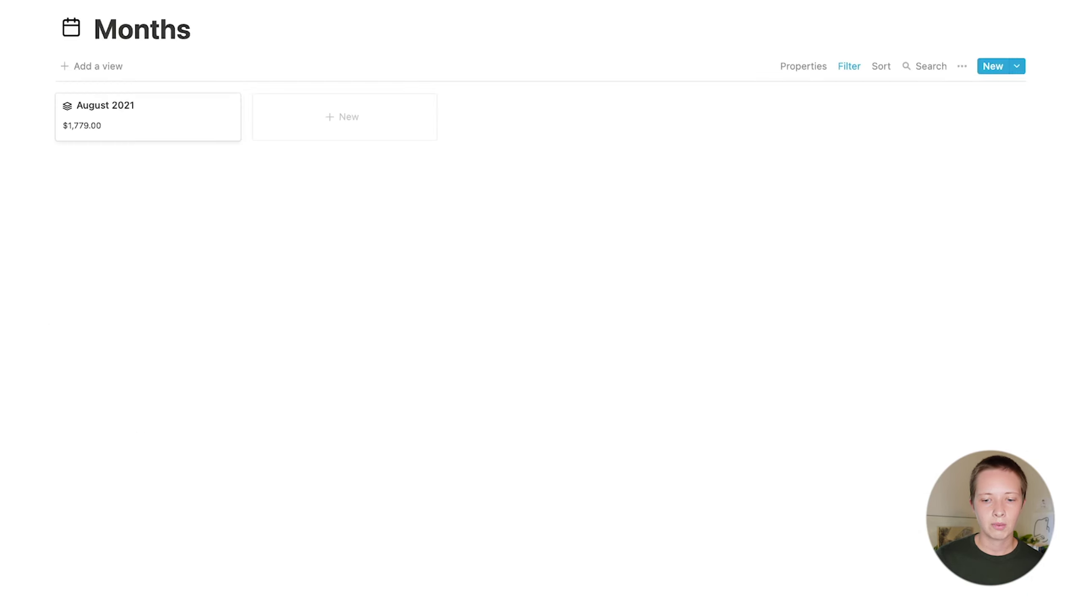
left_click(1016, 65)
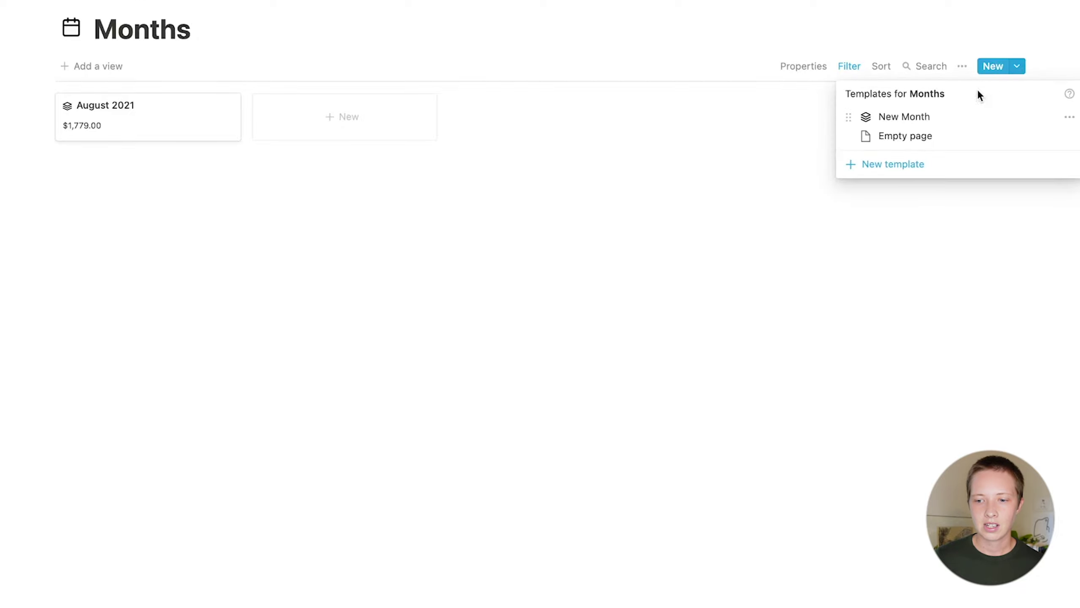
left_click(1069, 117)
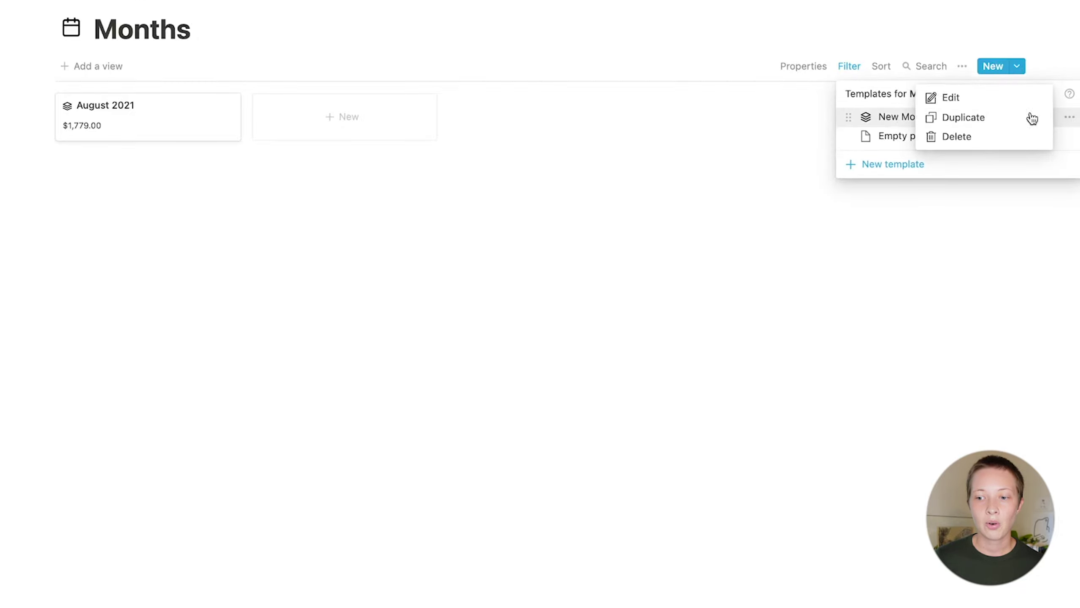
left_click(1000, 102)
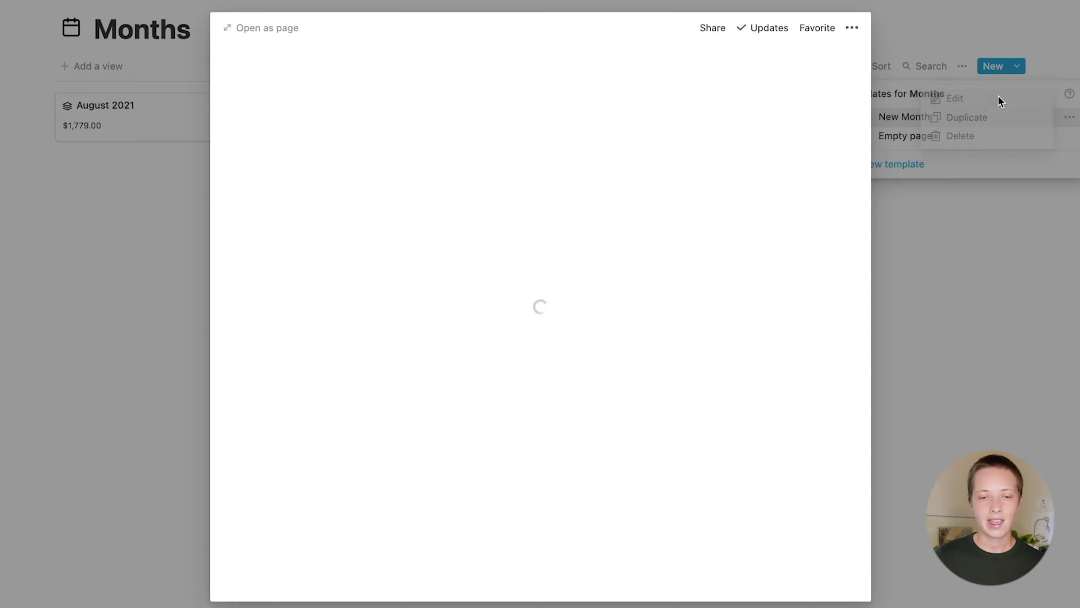
left_click(267, 28)
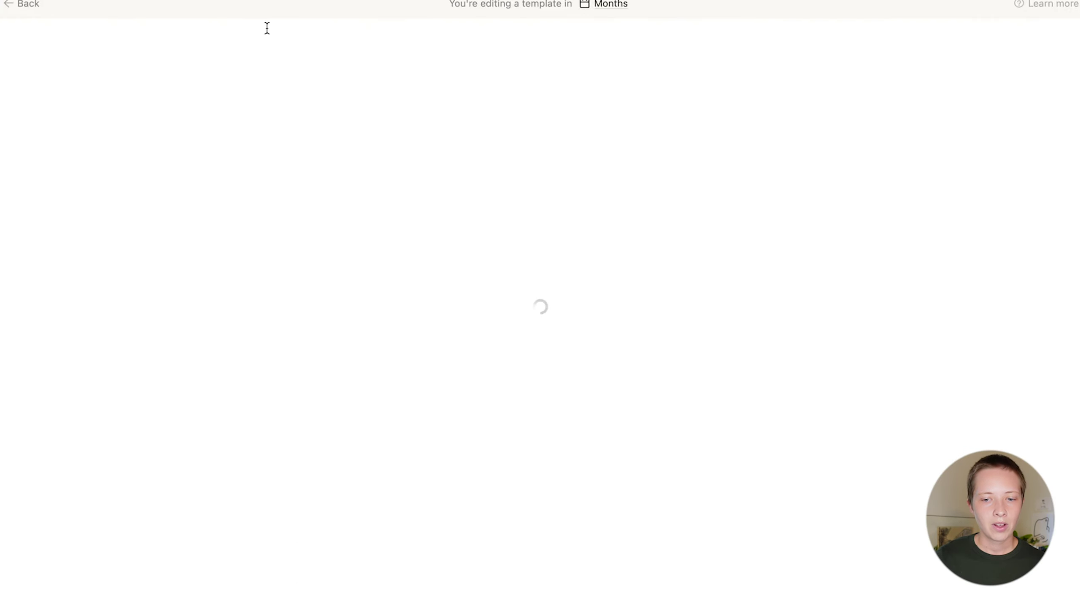
scroll(267, 29, "down", 20)
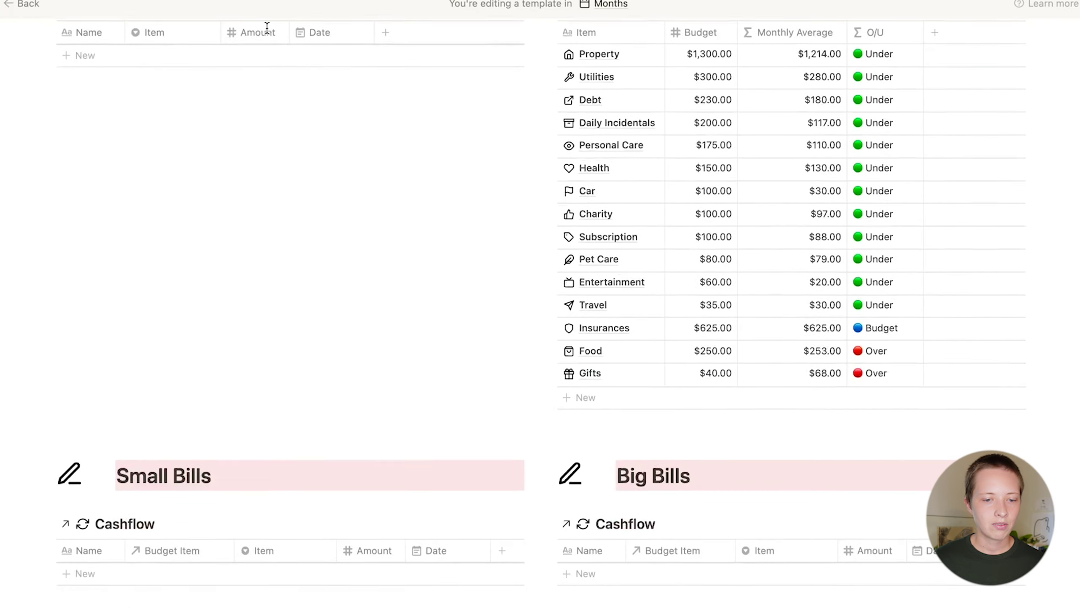
scroll(267, 28, "up", 5)
left_click(327, 111)
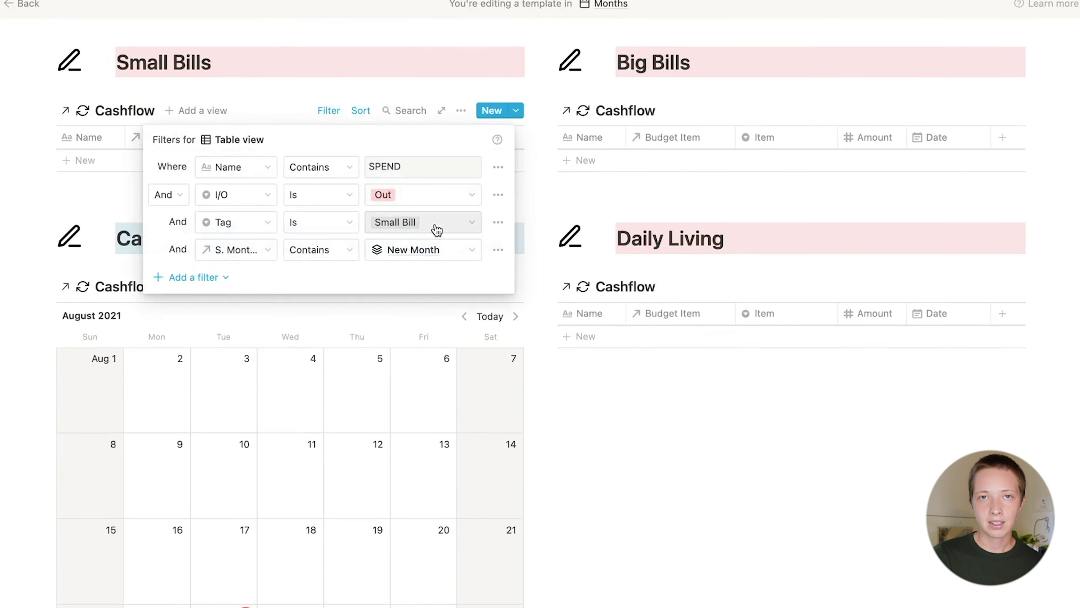
left_click(251, 254)
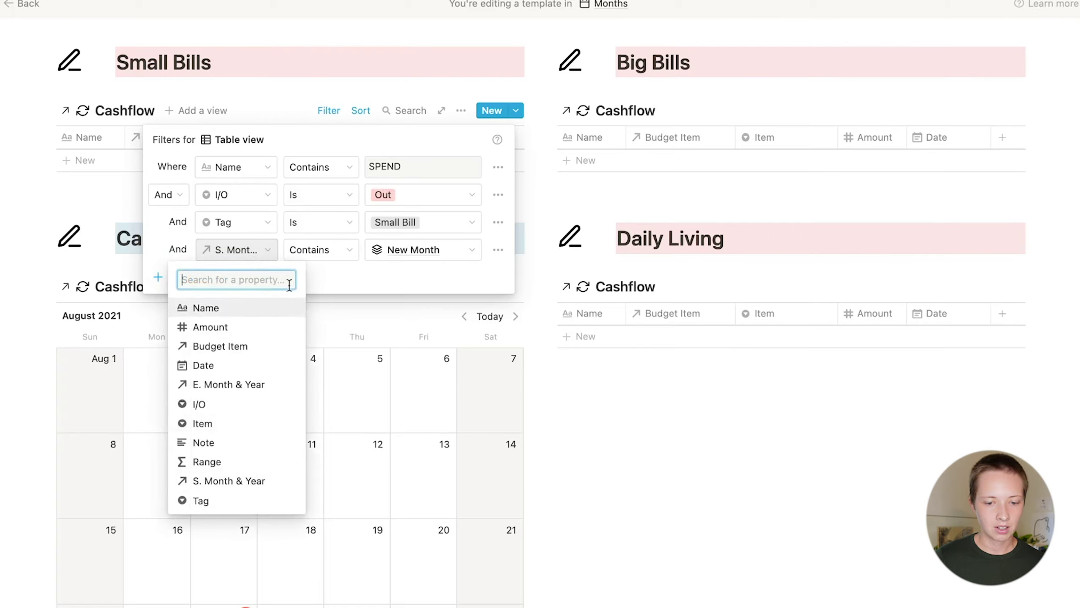
left_click(355, 283)
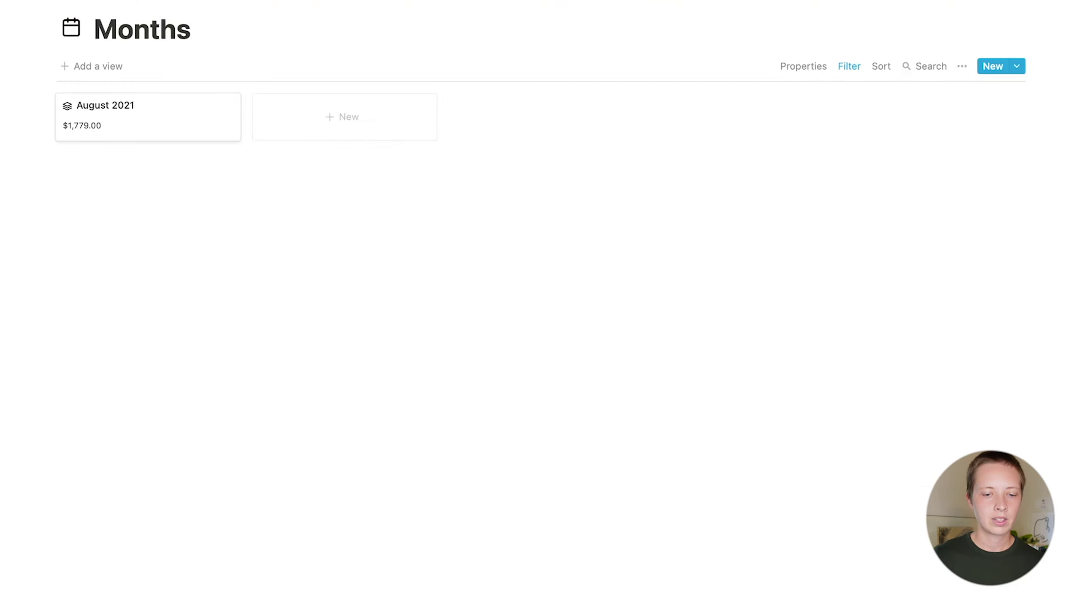
- Create a 'September 2021' month page from the New Month template
left_click(355, 118)
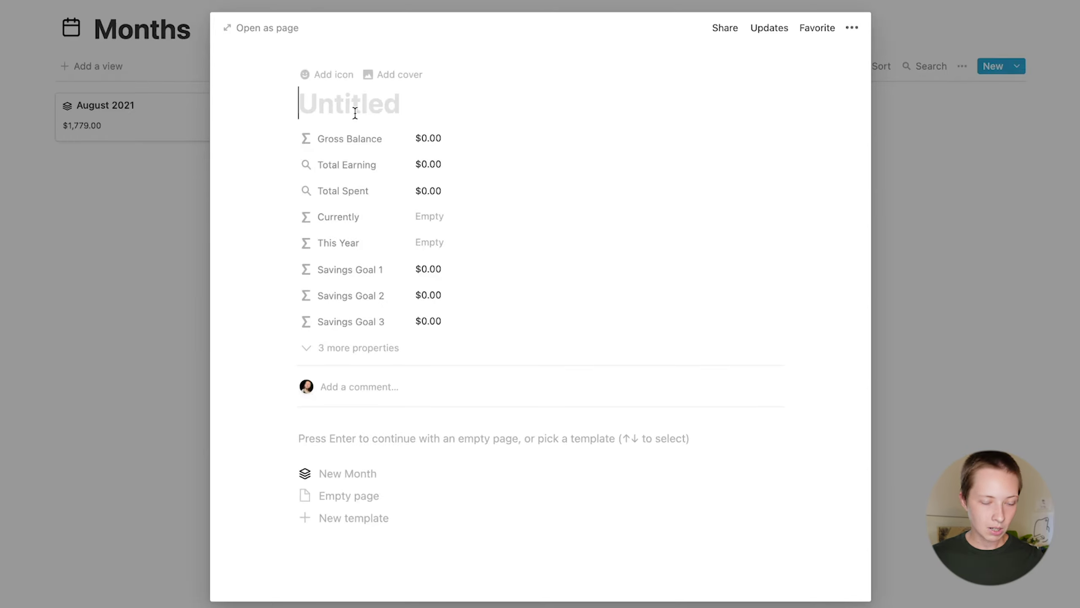
type("September 201")
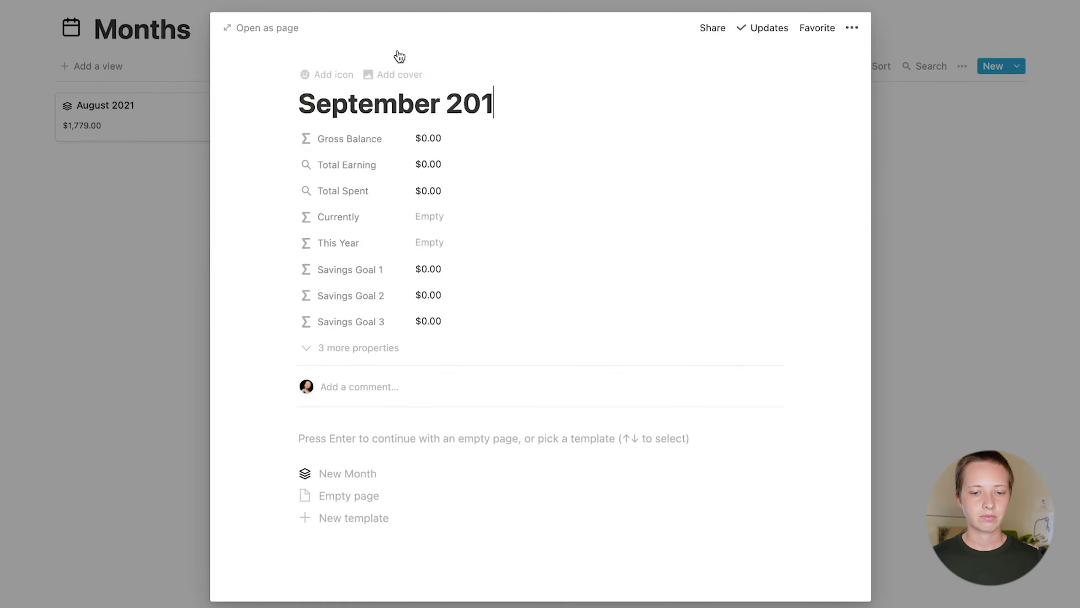
key("BackSpace")
type("21")
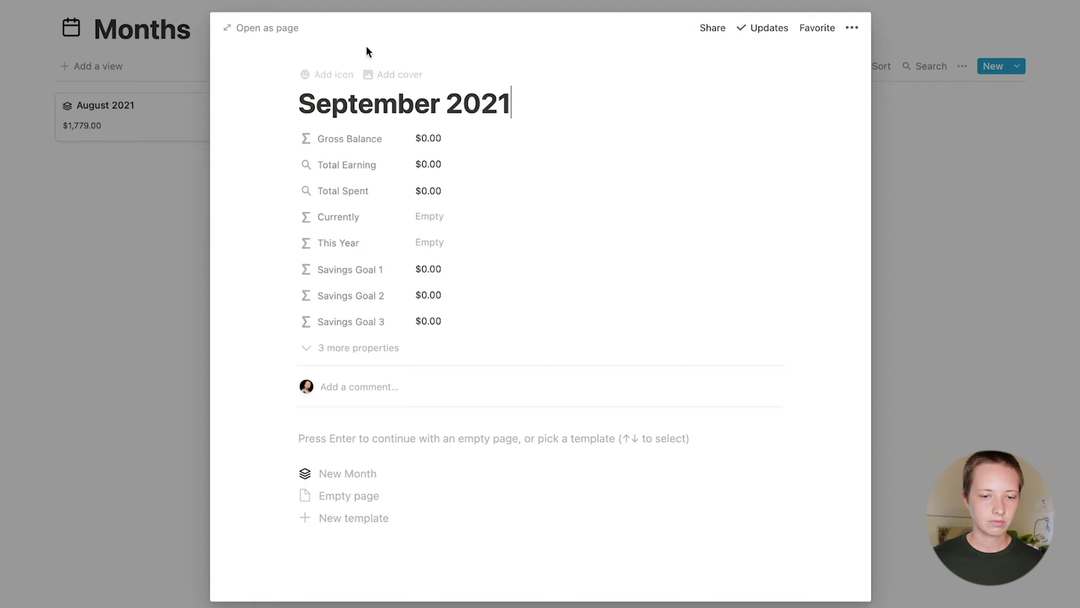
left_click(335, 396)
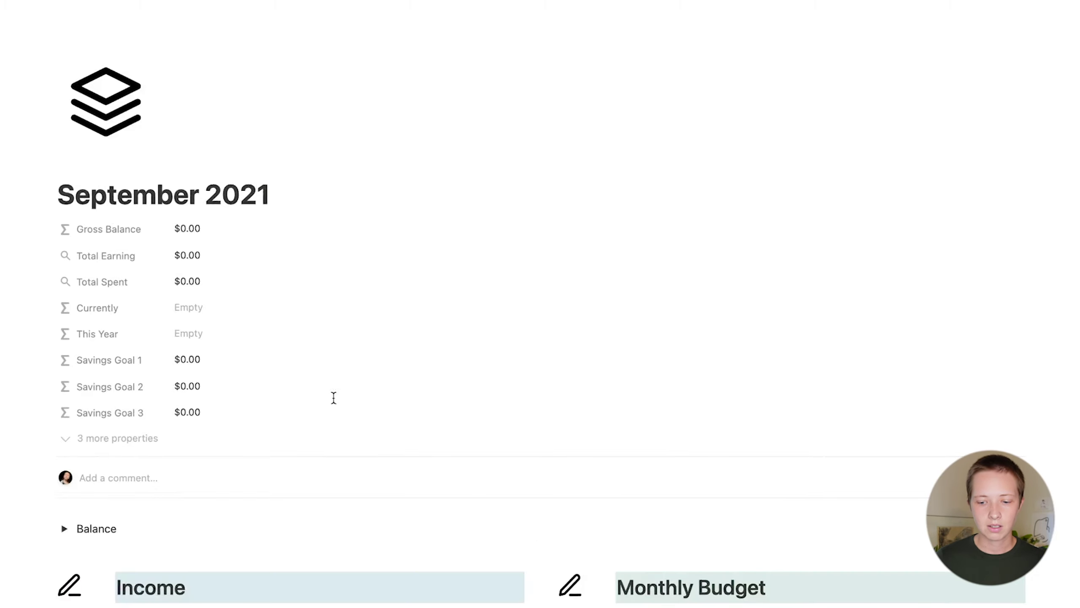
- Review the new month page and show its Cashflow filter rules
scroll(333, 397, "down", 20)
scroll(332, 397, "up", 20)
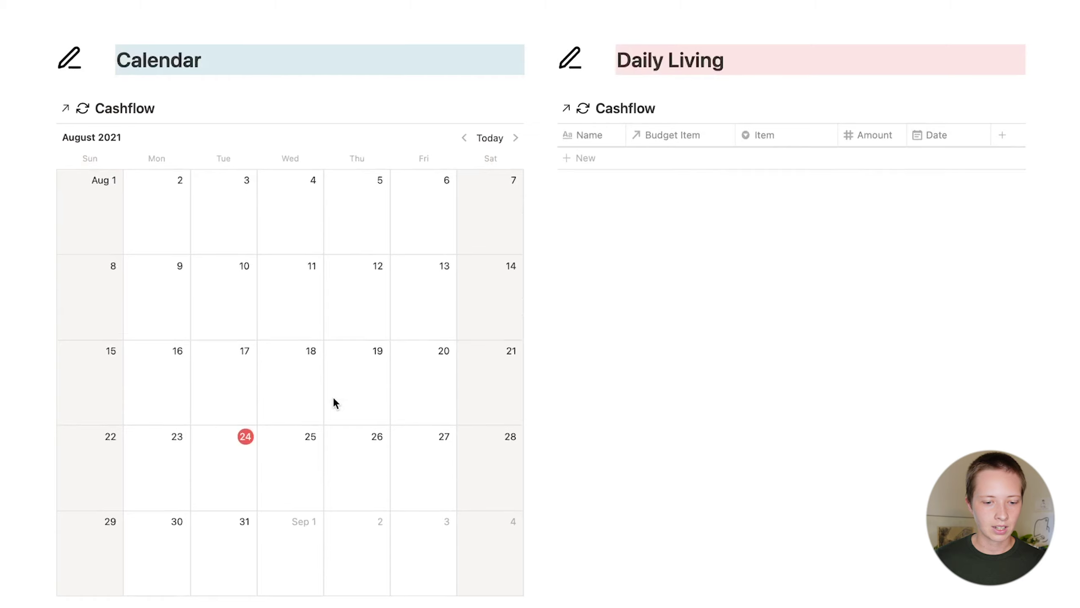
left_click(298, 202)
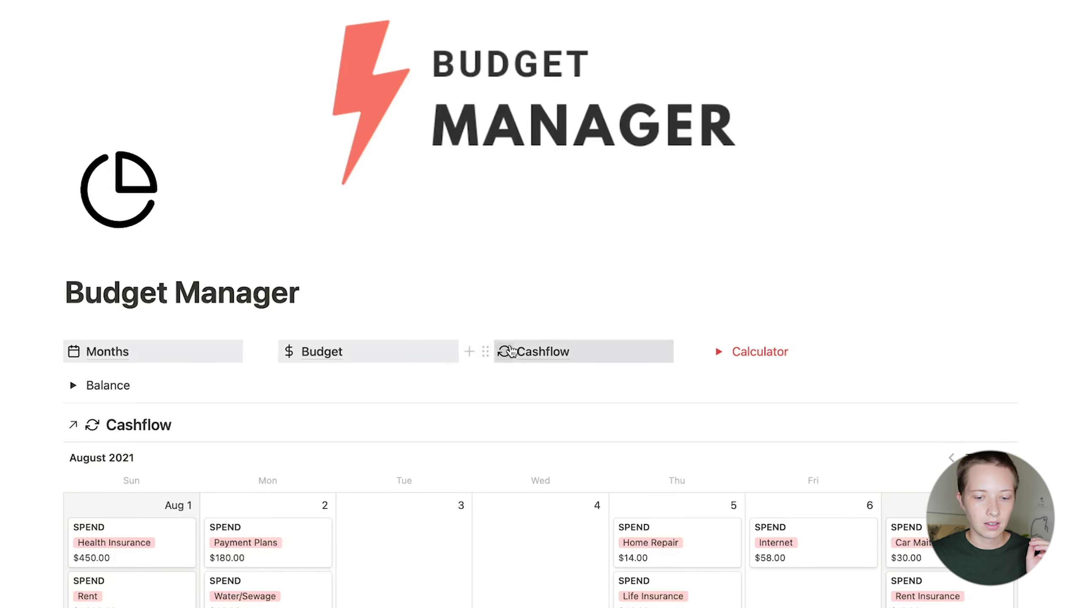
- Open the Cashflow database in the Avg Spending board view and bring up its grouping options
left_click(527, 351)
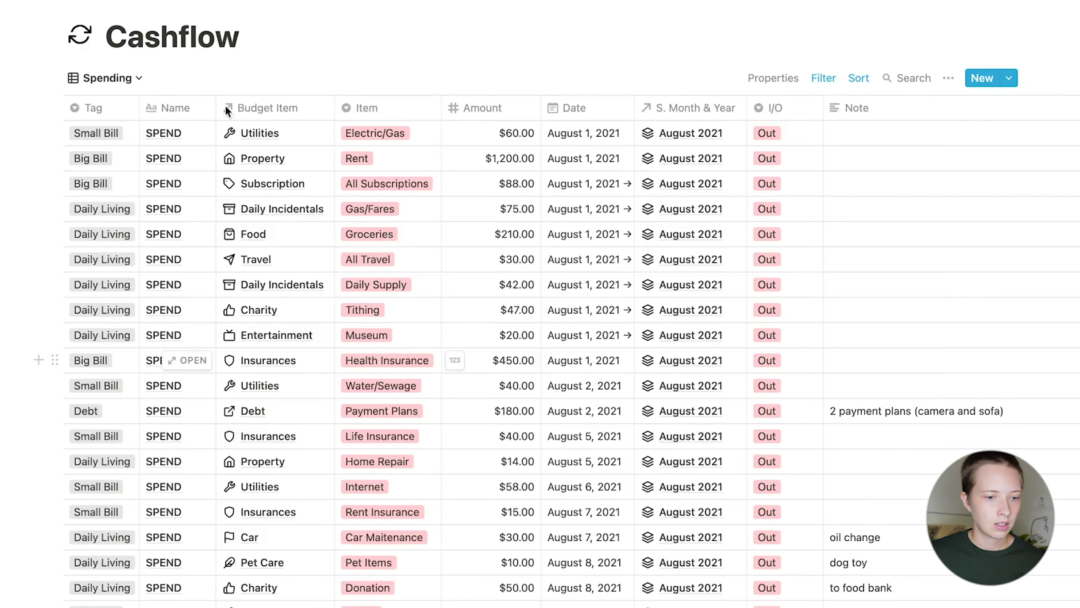
left_click(121, 79)
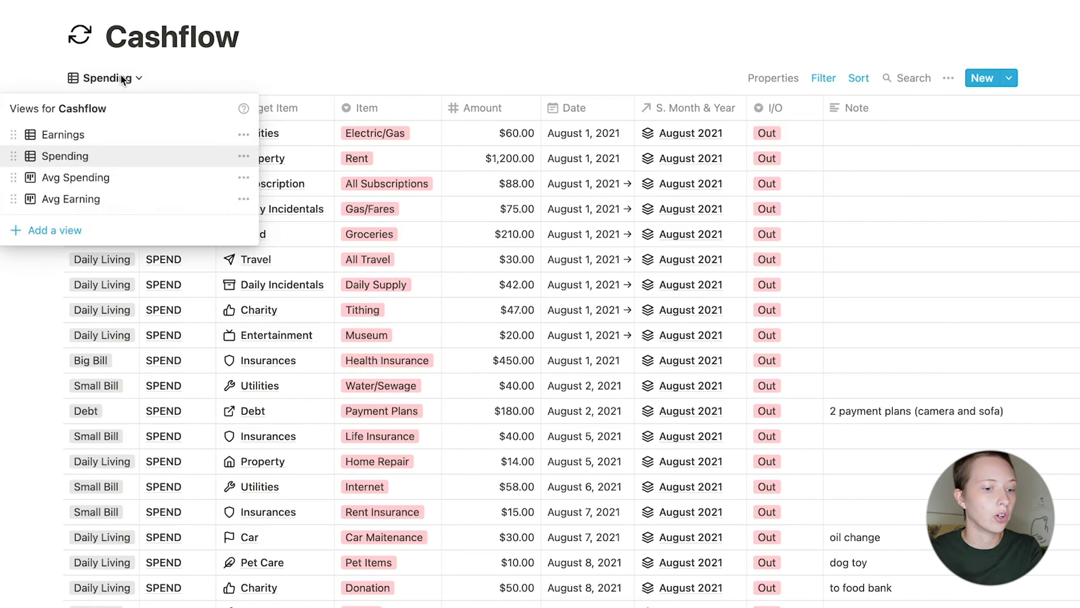
left_click(127, 179)
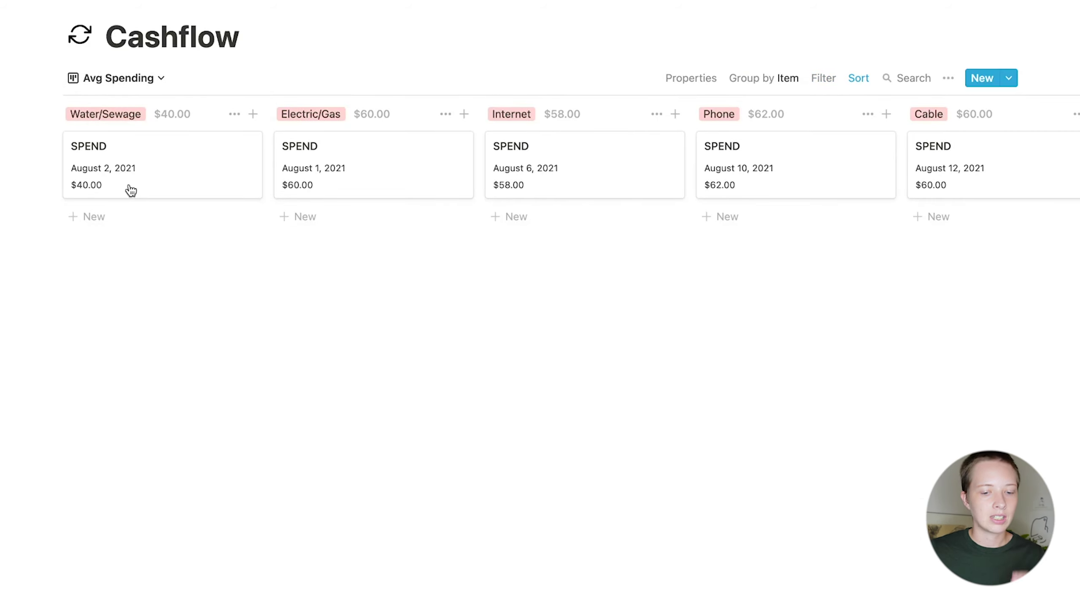
key("super+equal")
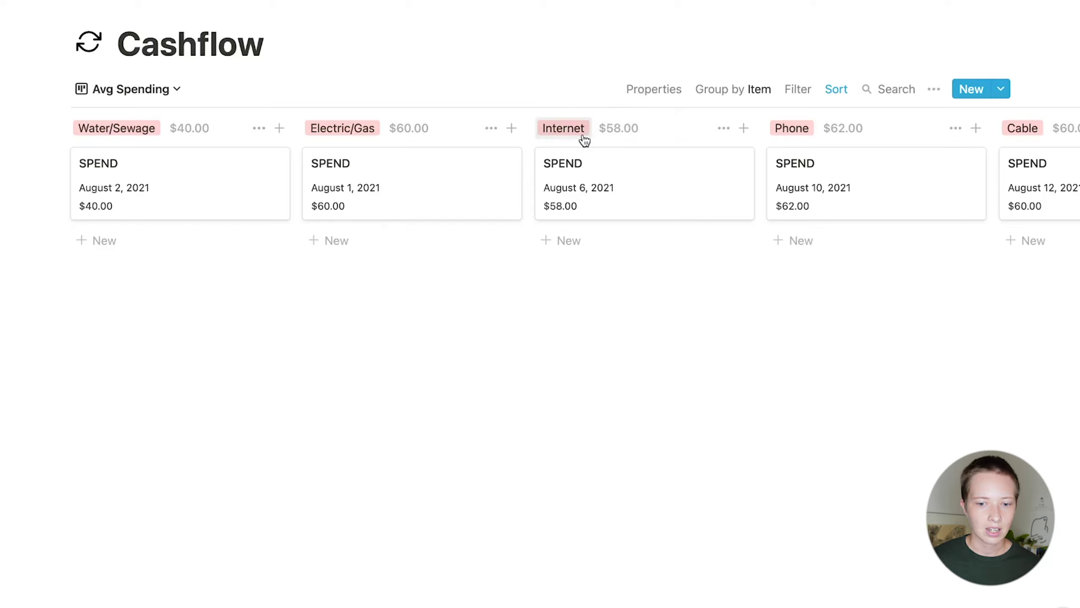
scroll(831, 142, "right", 10)
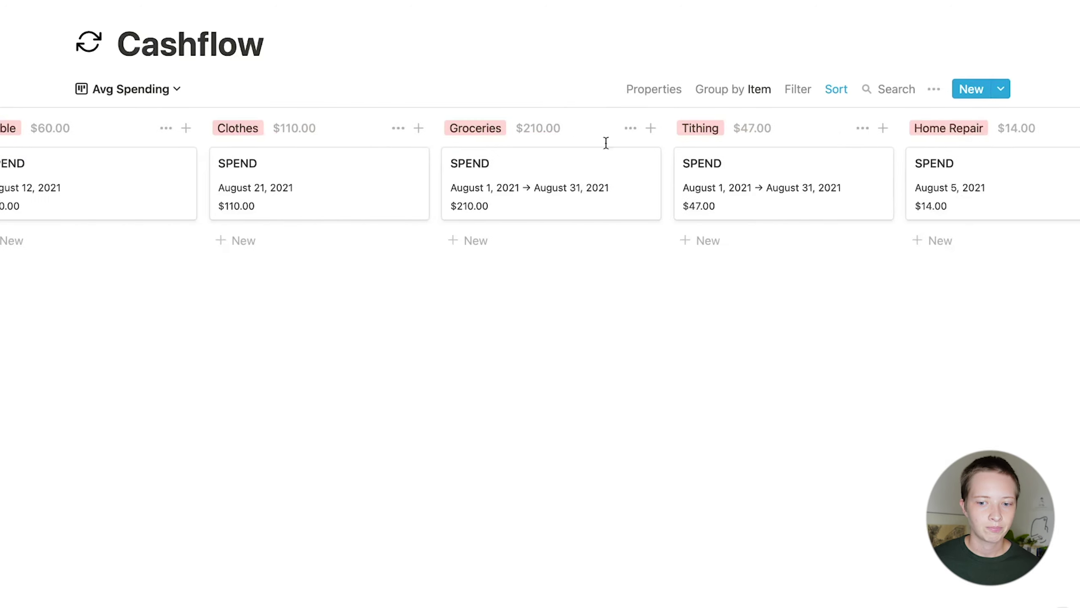
left_click(747, 89)
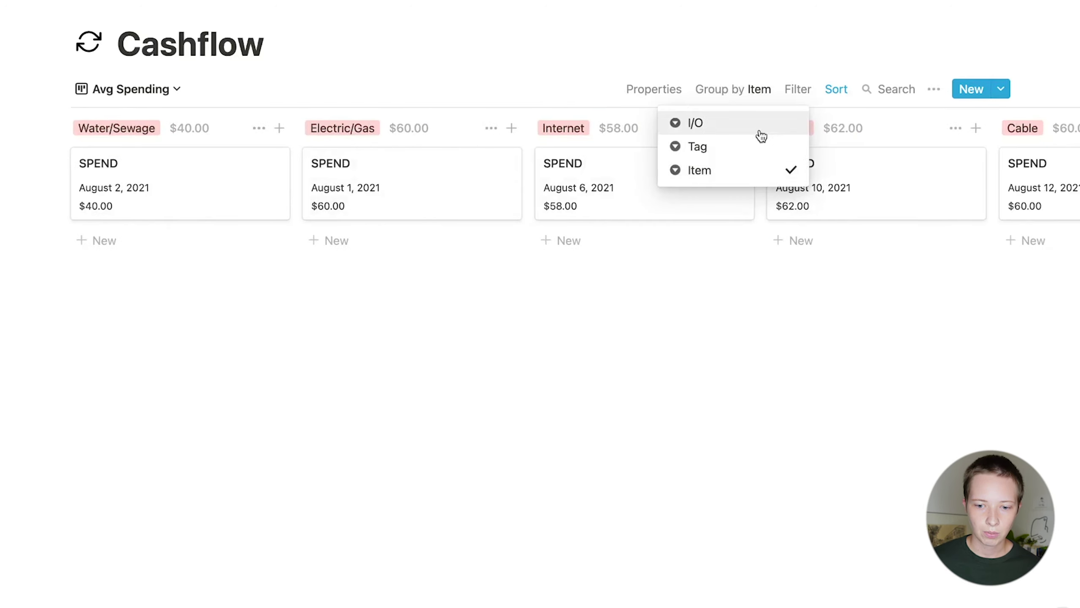
left_click(735, 147)
left_click(752, 89)
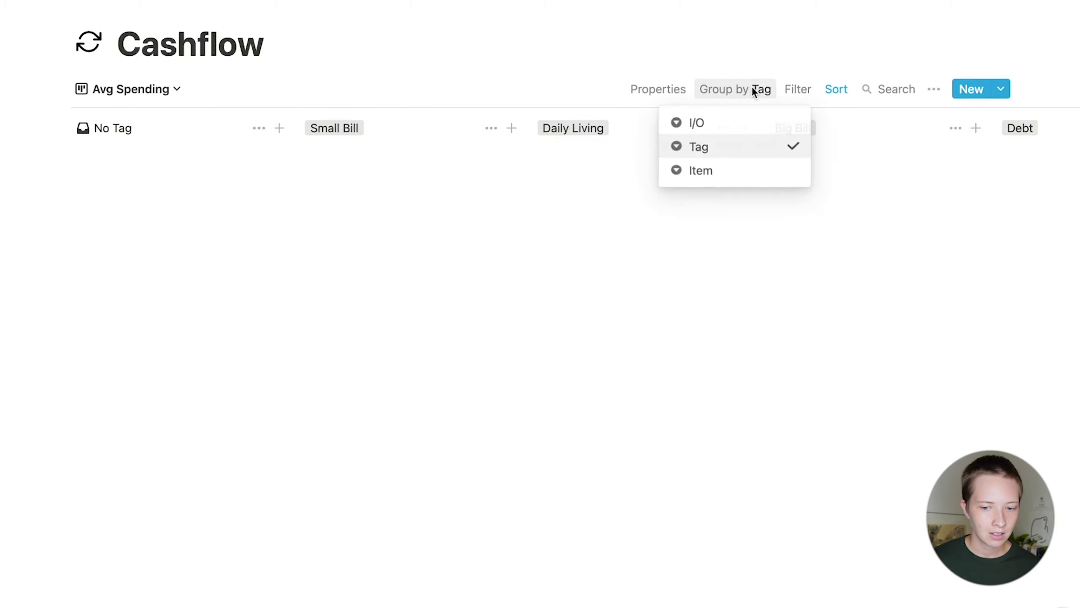
left_click(752, 127)
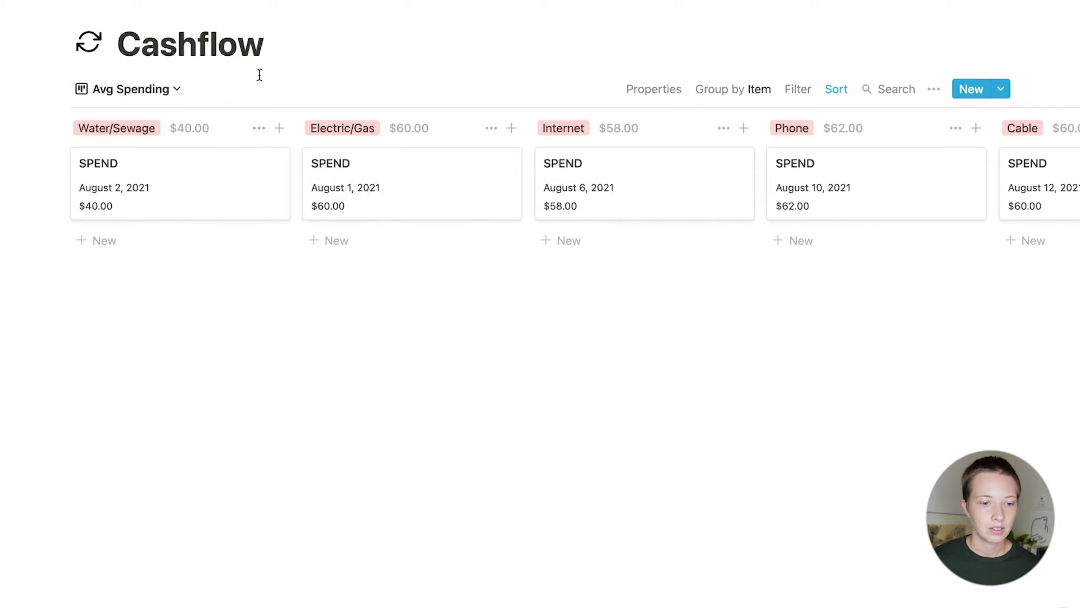
left_click(157, 90)
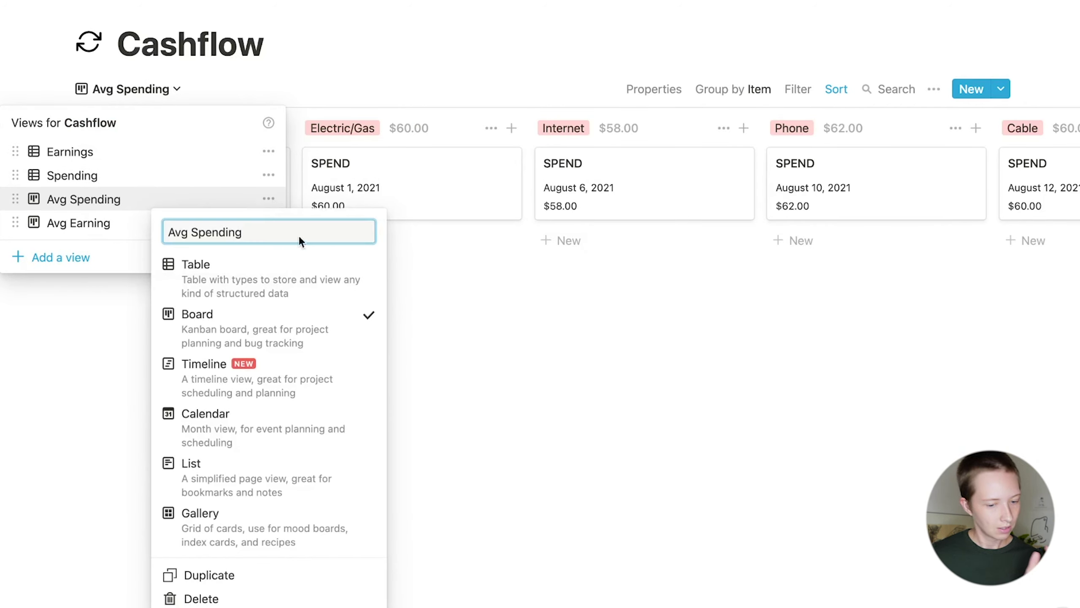
mouse_move(333, 353)
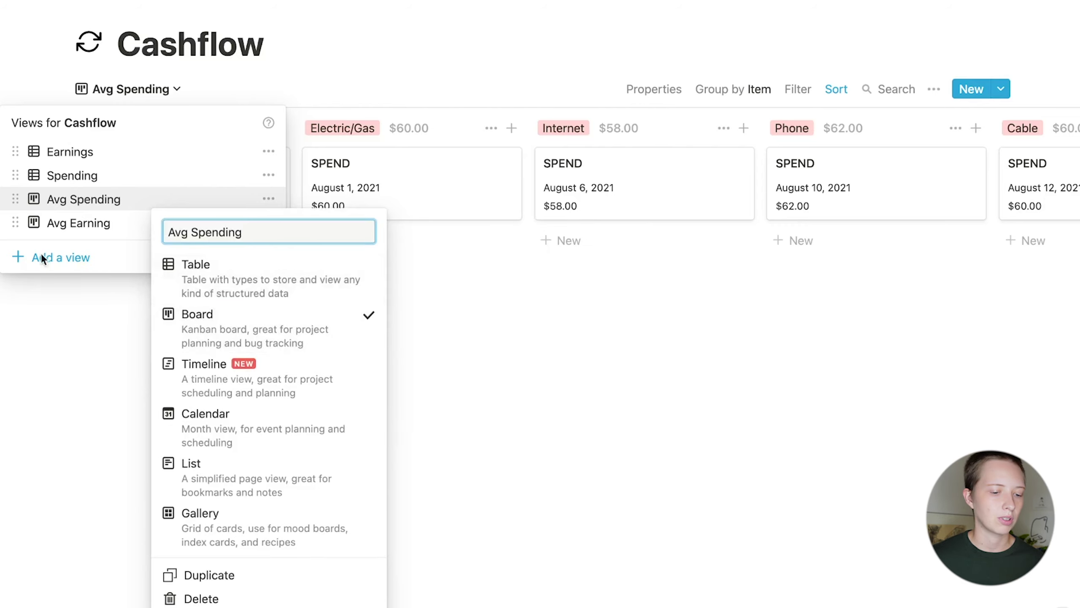
left_click(68, 356)
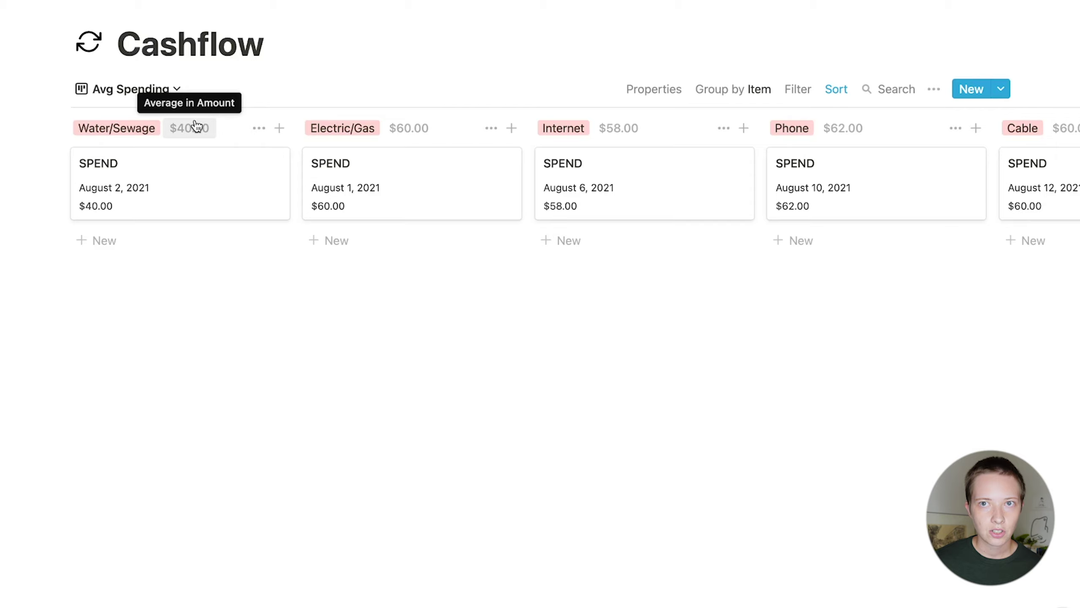
left_click(195, 125)
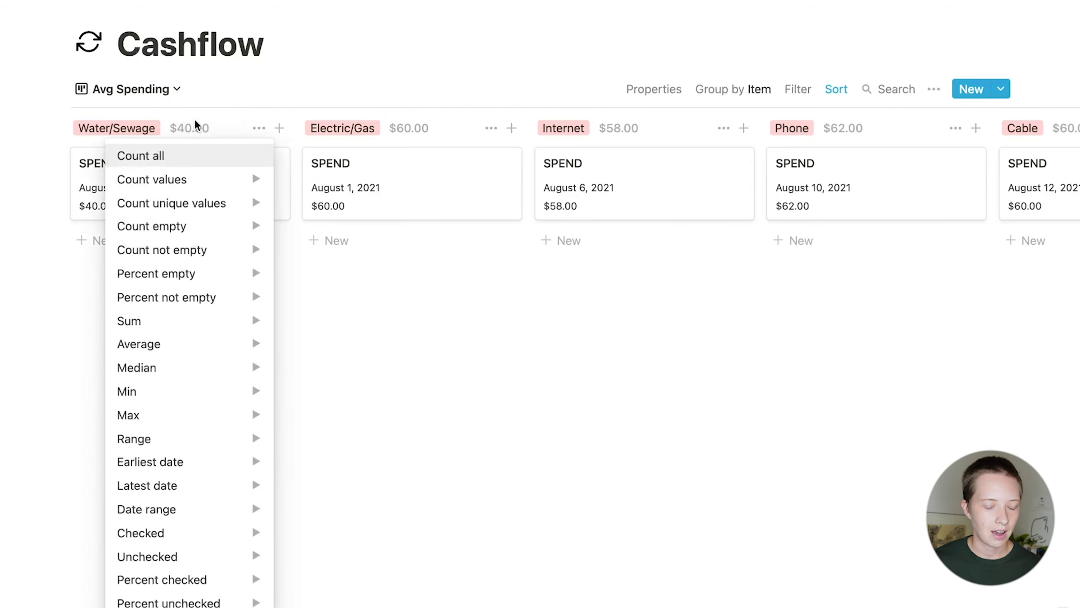
mouse_move(221, 383)
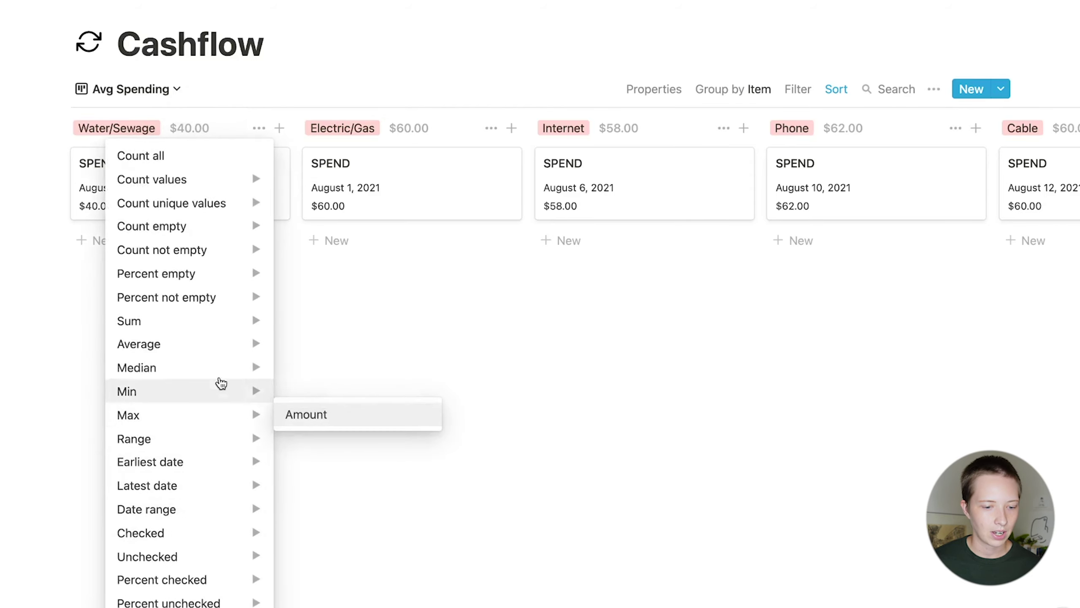
mouse_move(213, 325)
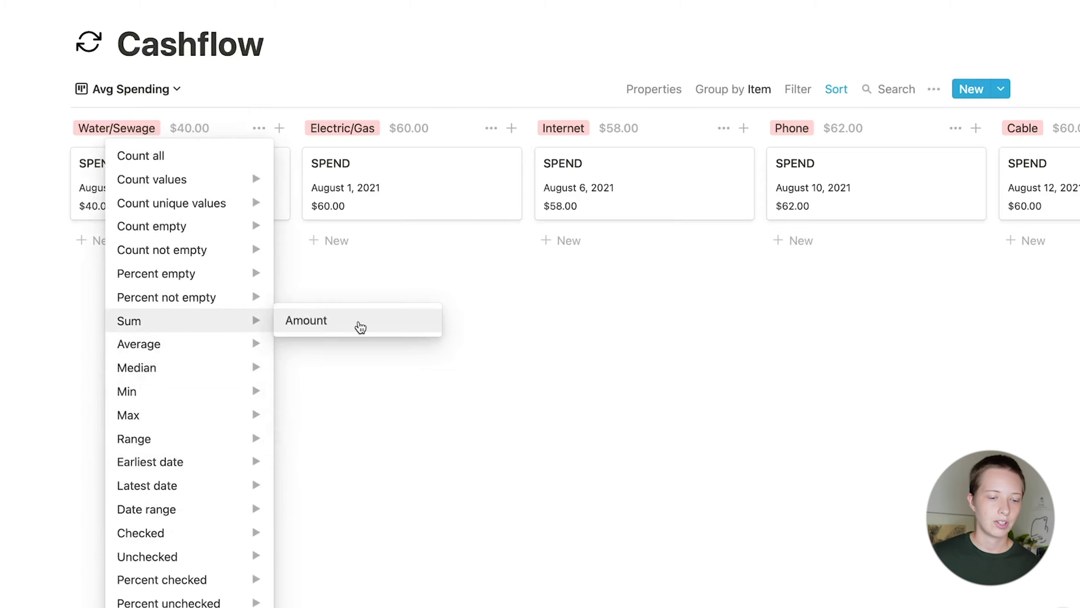
left_click(360, 327)
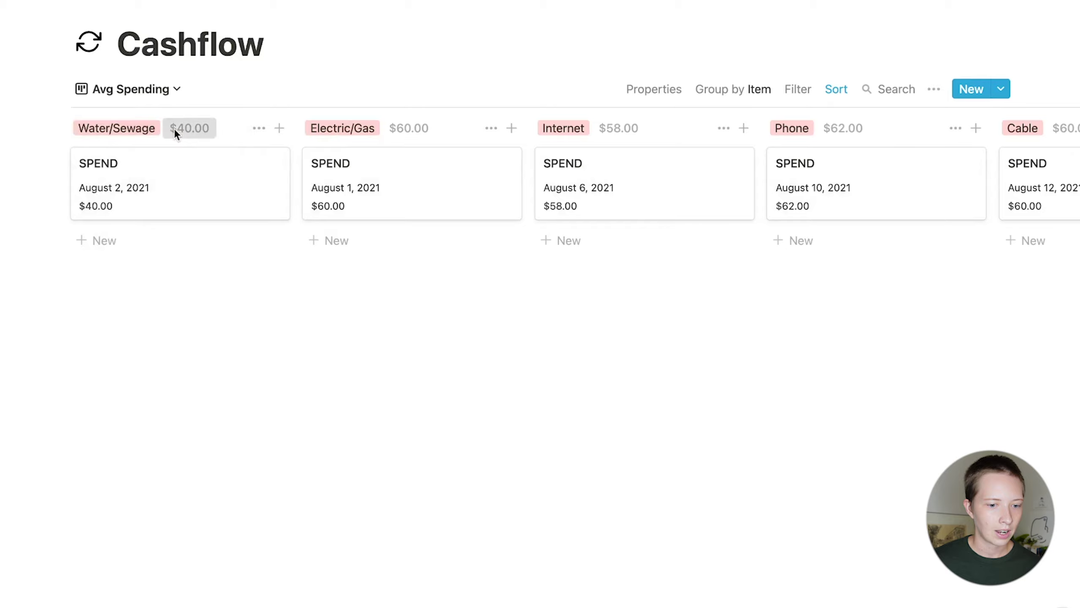
left_click(174, 128)
mouse_move(214, 340)
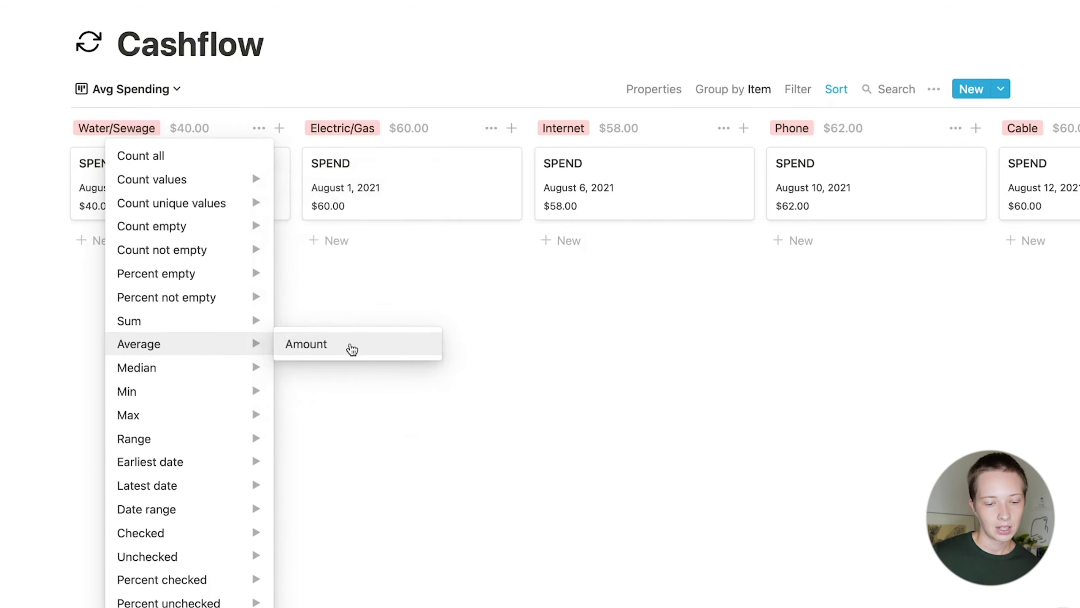
left_click(352, 344)
scroll(918, 222, "right", 15)
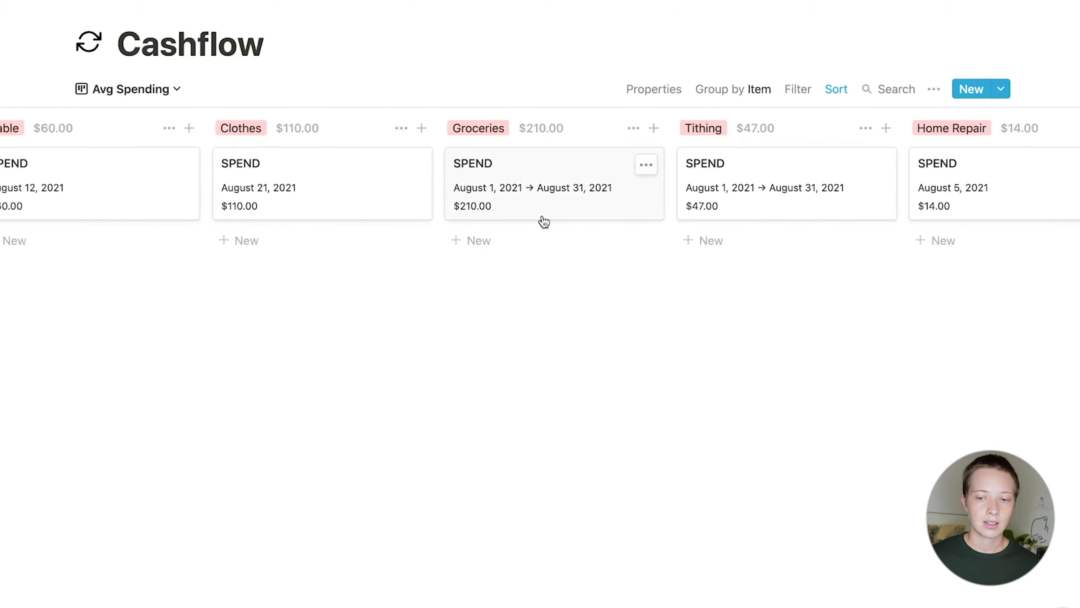
scroll(544, 221, "left", 15)
left_click(189, 128)
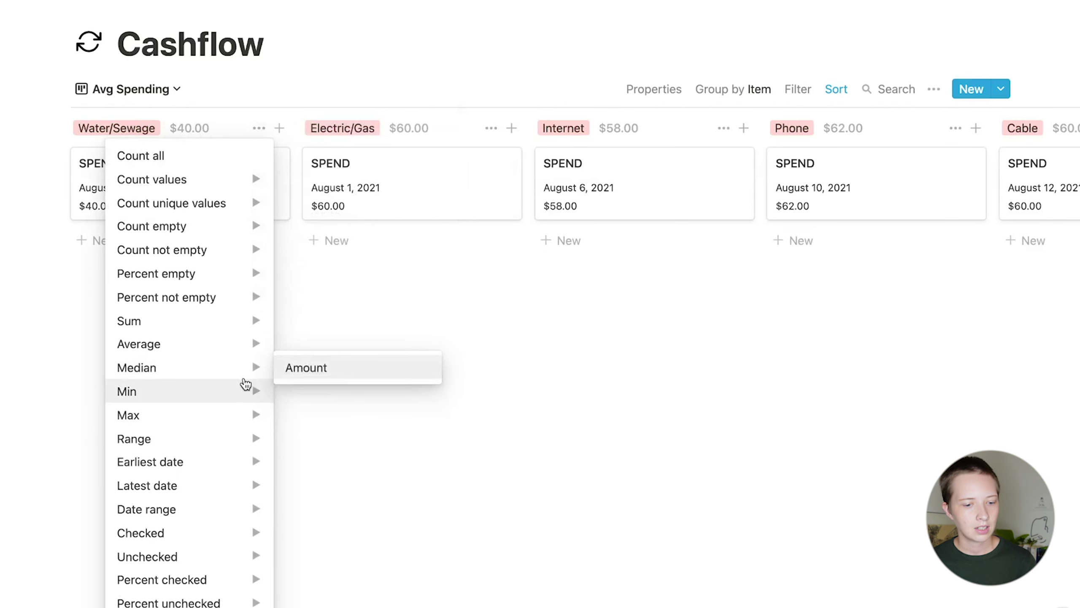
mouse_move(254, 415)
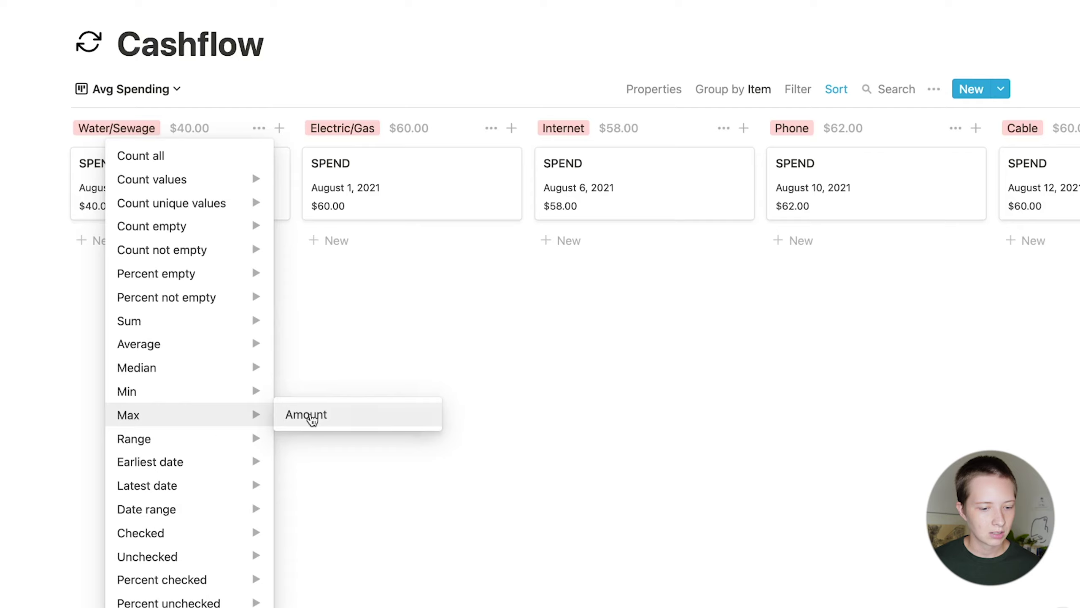
left_click(459, 371)
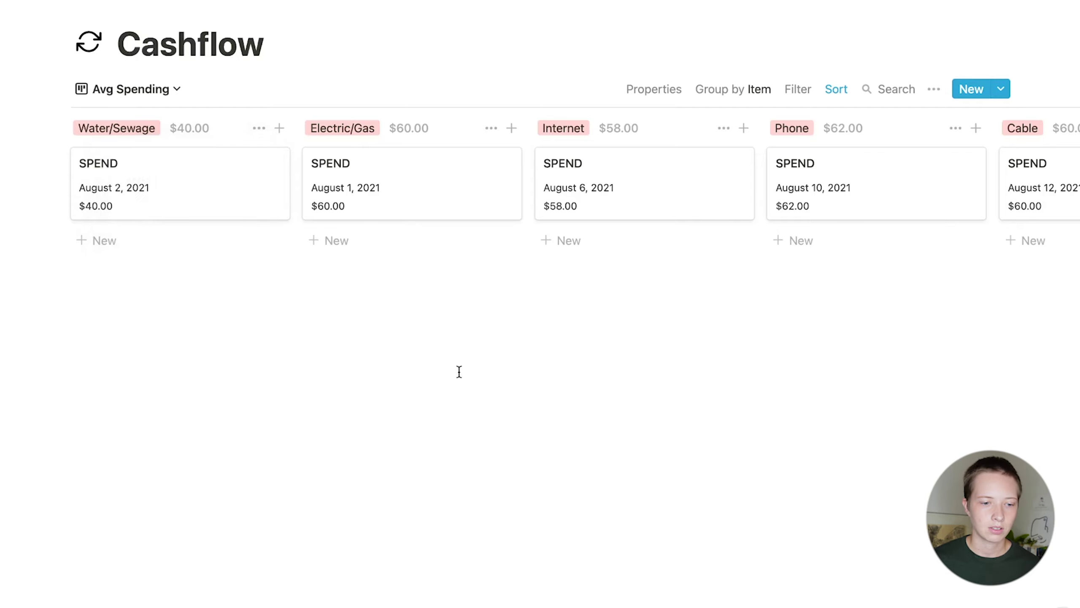
- Add a Date filter to the Avg Spending view with an 'on or before' condition
left_click(810, 88)
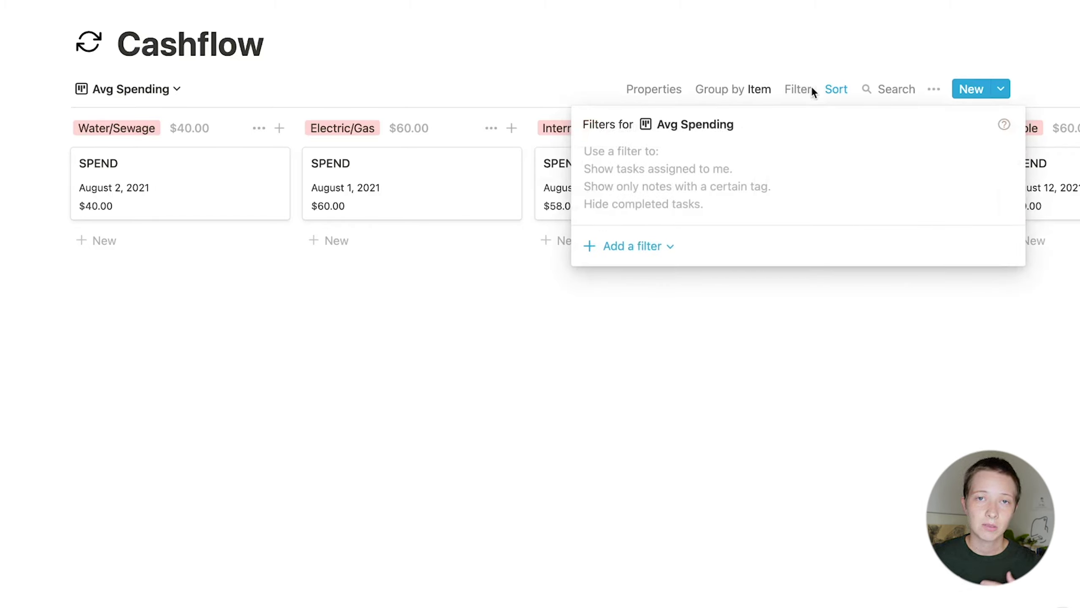
left_click(625, 251)
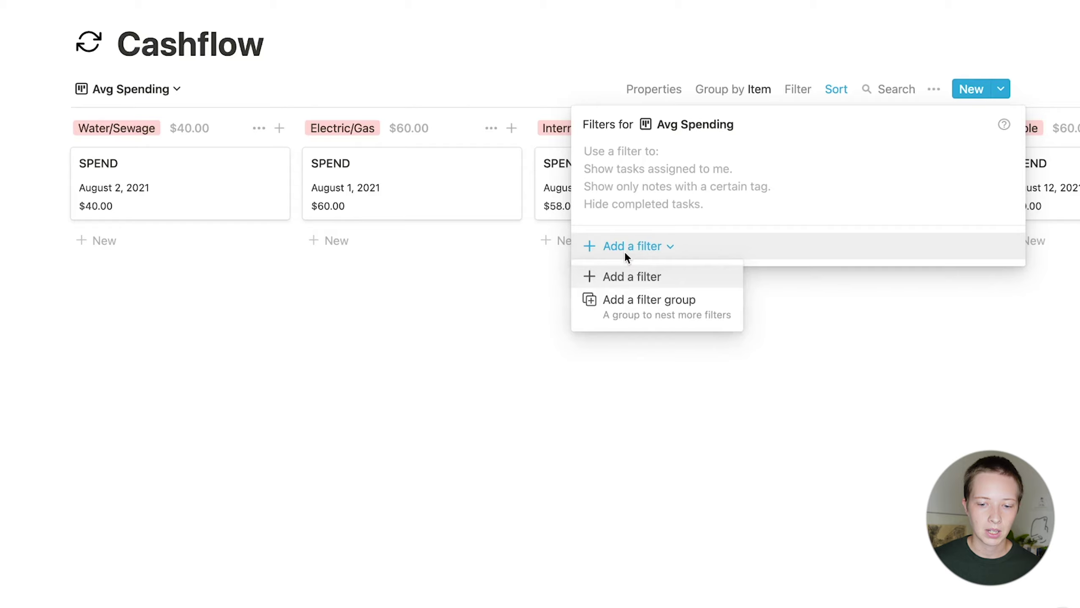
left_click(632, 279)
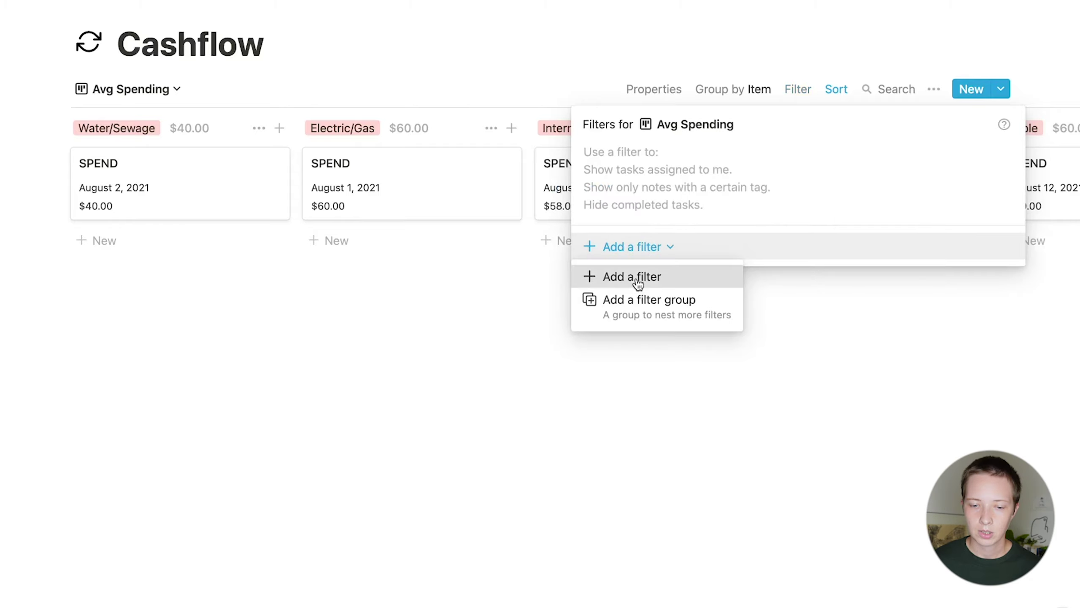
left_click(631, 279)
left_click(690, 158)
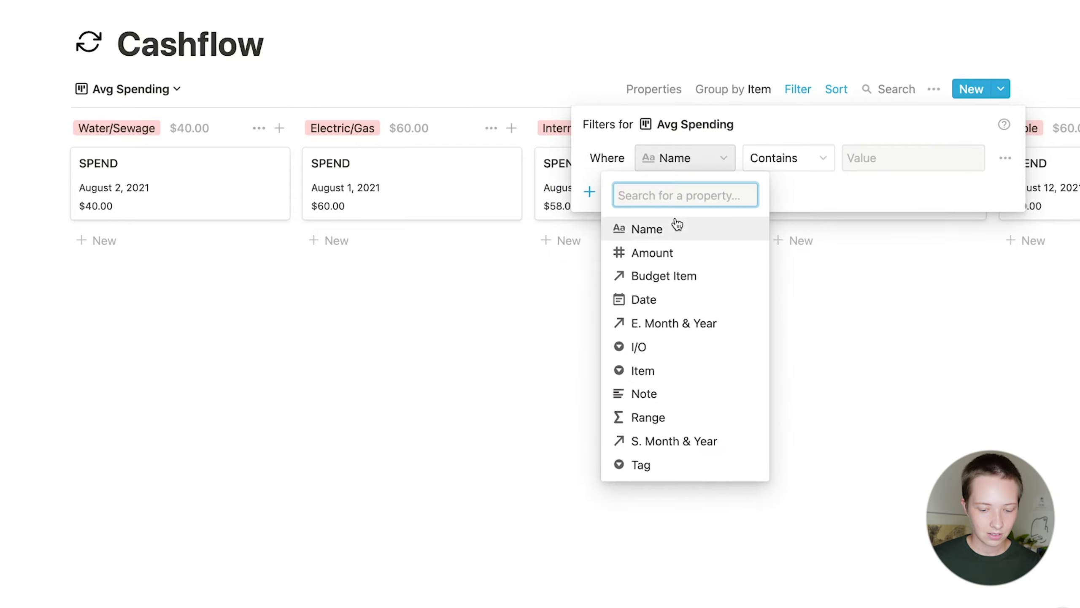
type("Date")
left_click(673, 235)
left_click(757, 160)
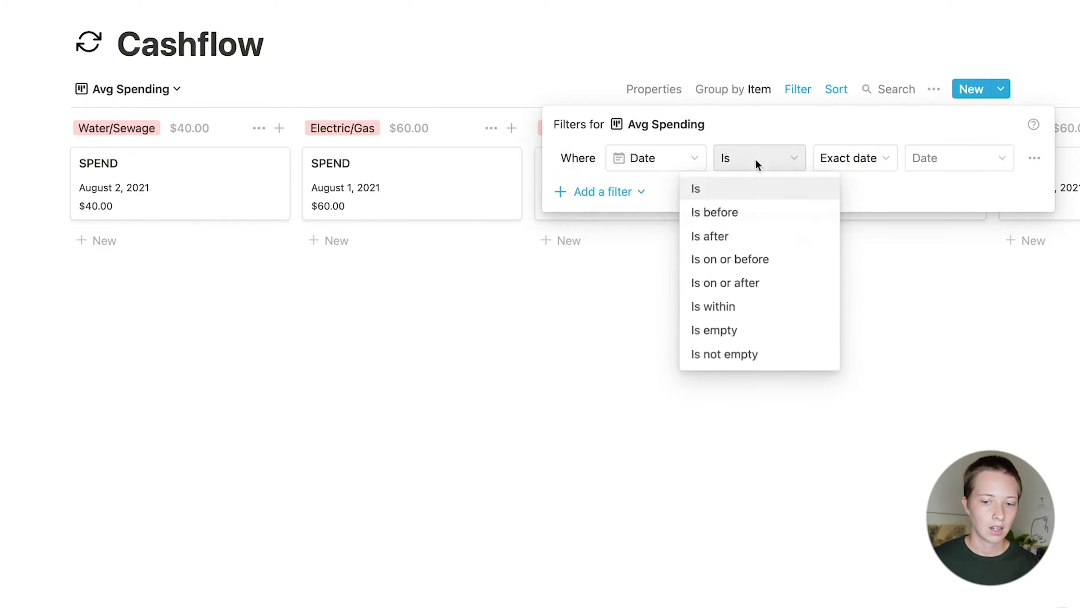
left_click(750, 262)
left_click(940, 158)
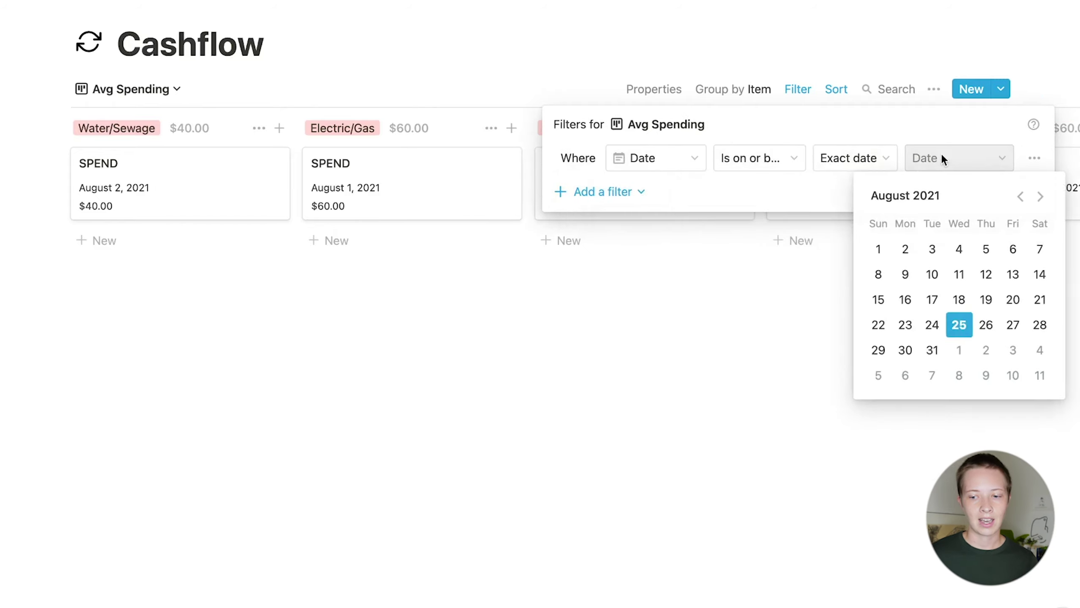
left_click(594, 191)
- Add a second Date condition set to 'on or after' and show the Cashflow views list
left_click(594, 191)
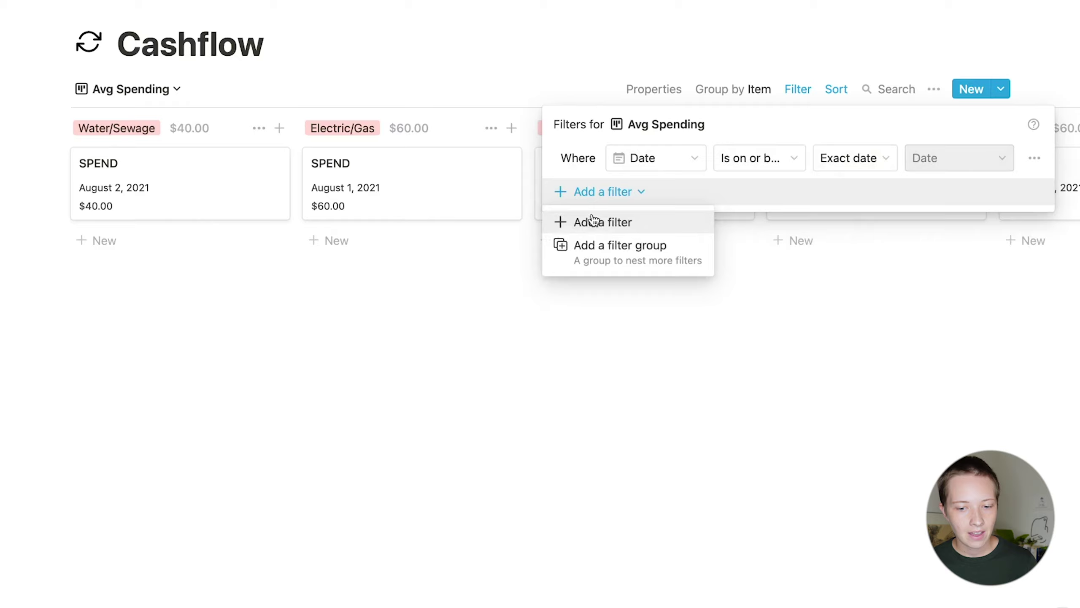
left_click(594, 220)
left_click(767, 192)
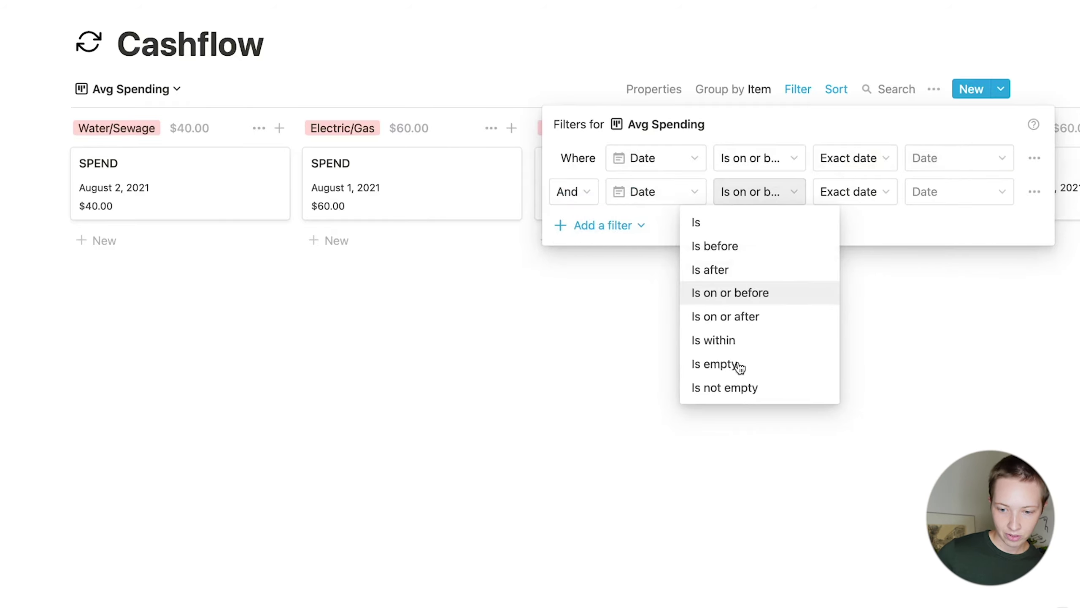
left_click(735, 314)
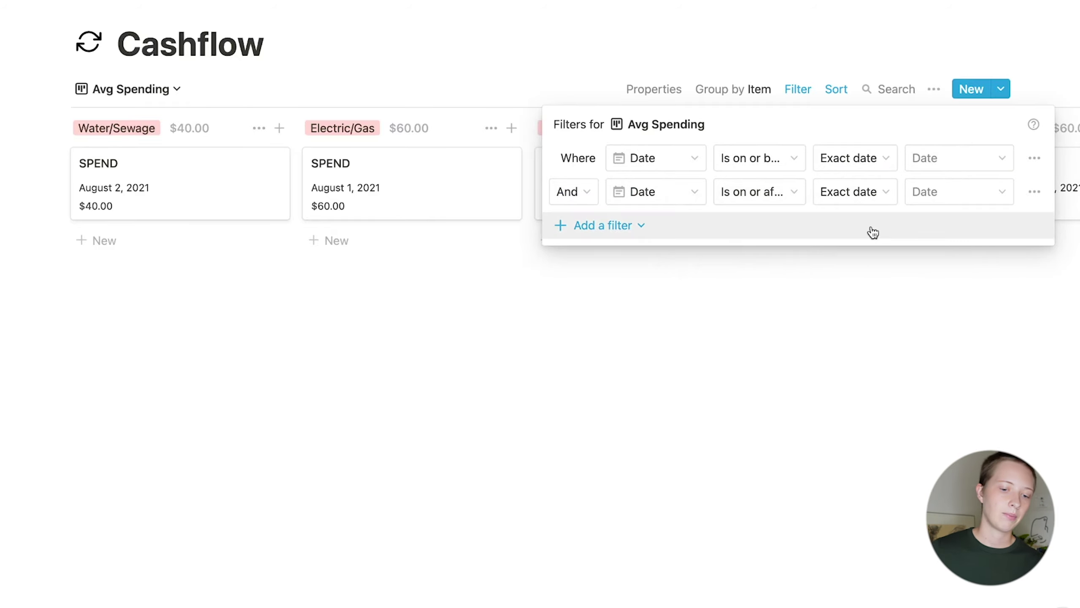
left_click(127, 89)
left_click(128, 89)
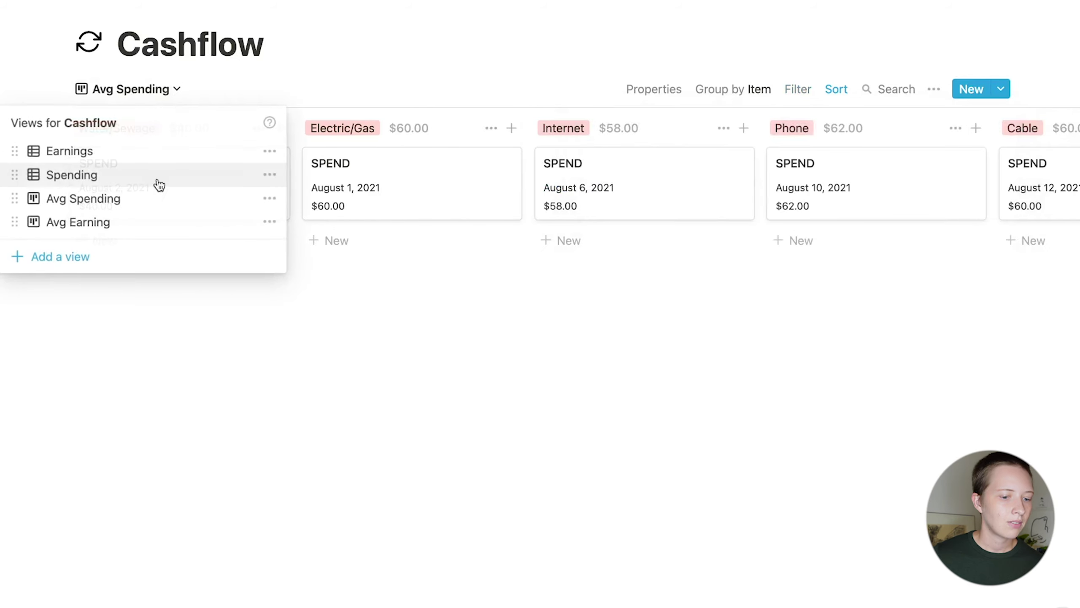
- Insert a linked Cashflow database block right below the Budget Manager title
left_click(143, 222)
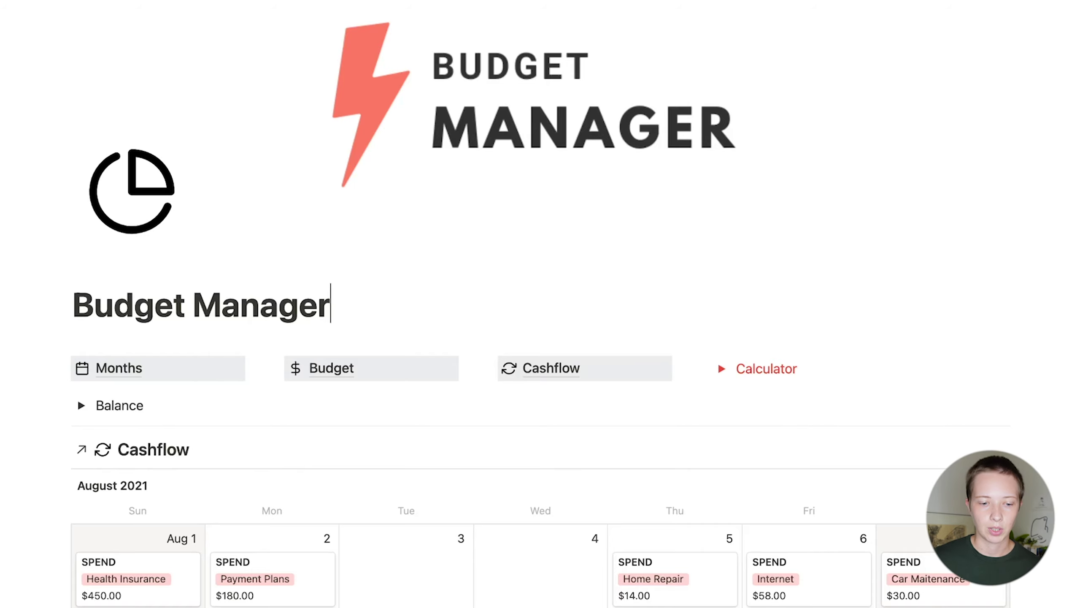
key("Return")
type("/link")
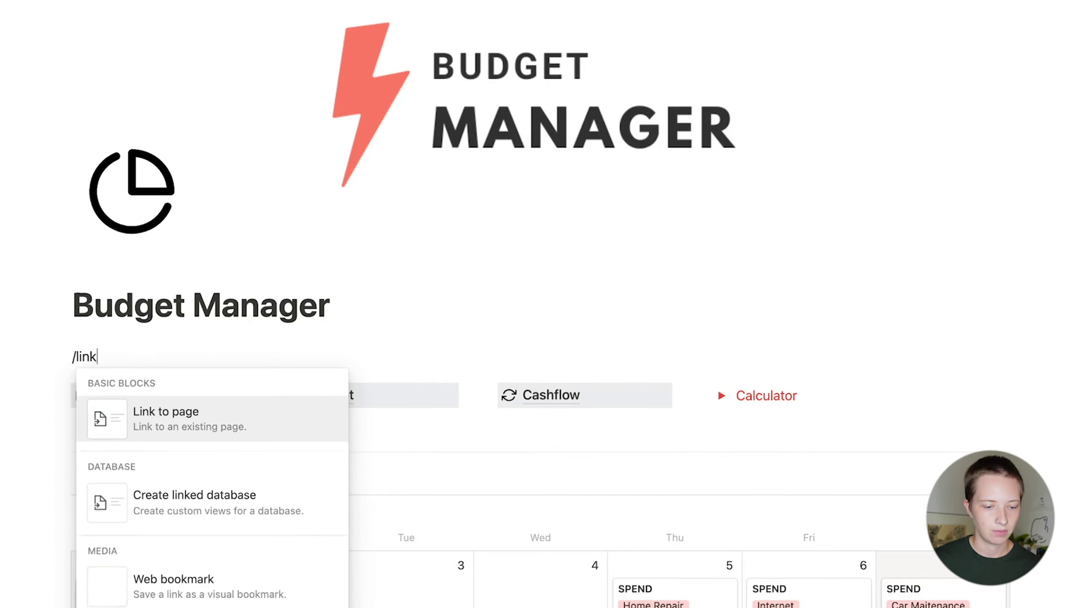
type("ed")
key("Return")
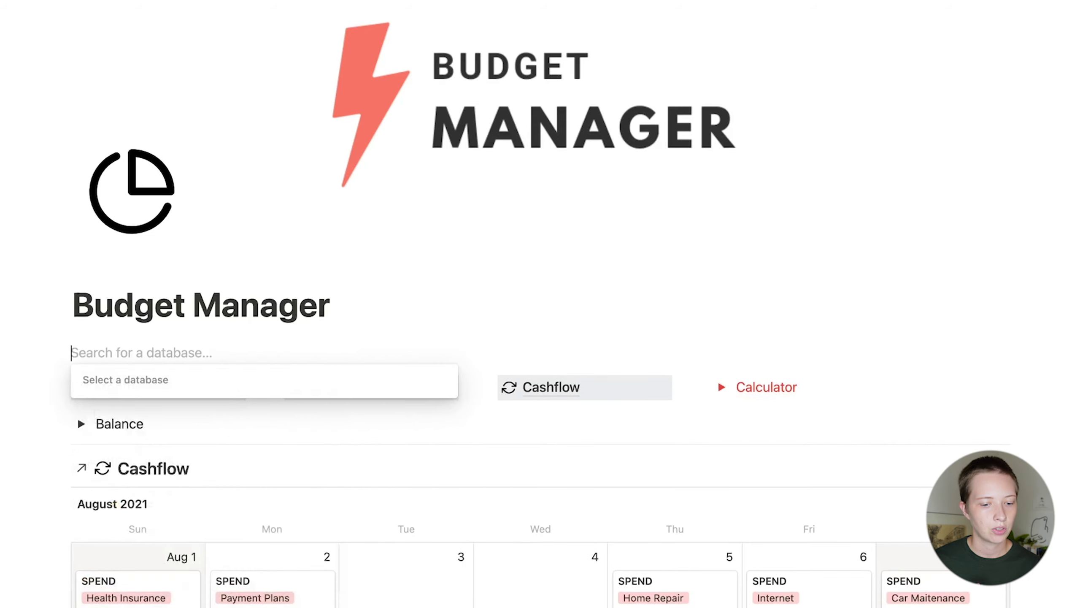
type("Cas")
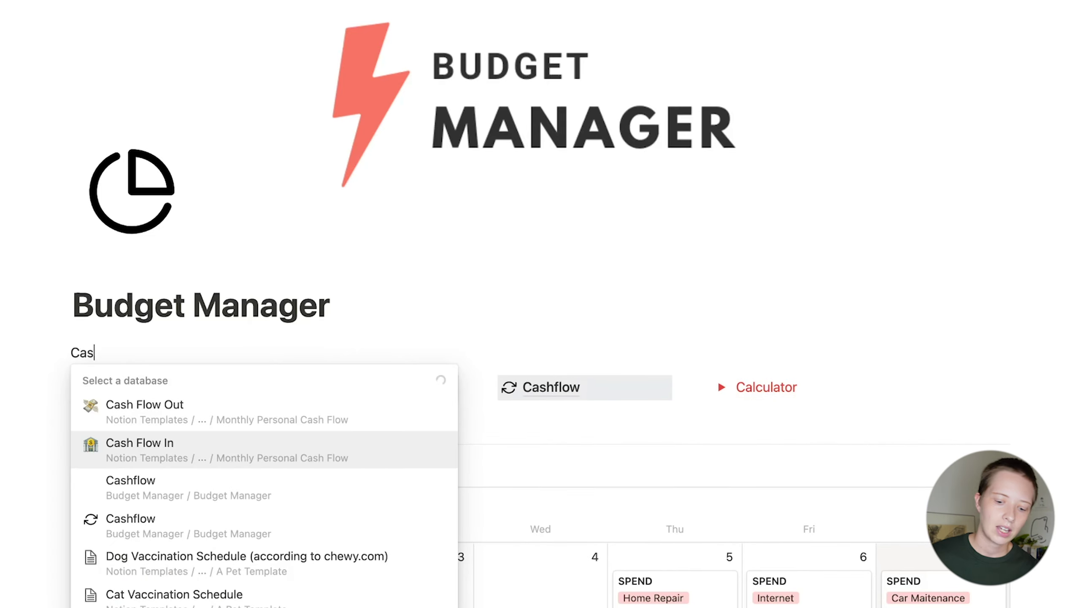
type("hflow")
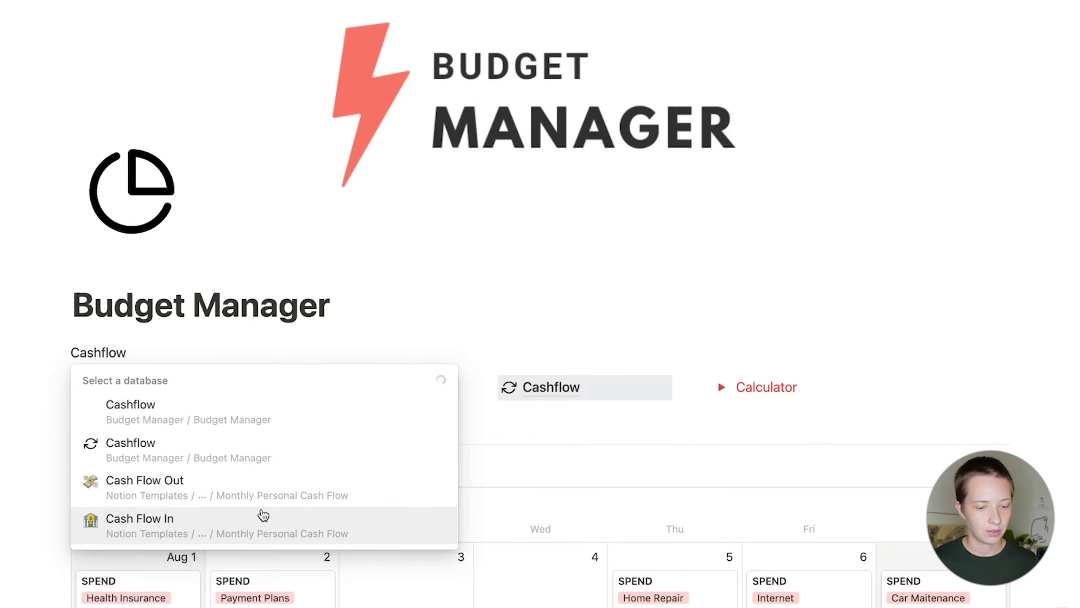
left_click(180, 443)
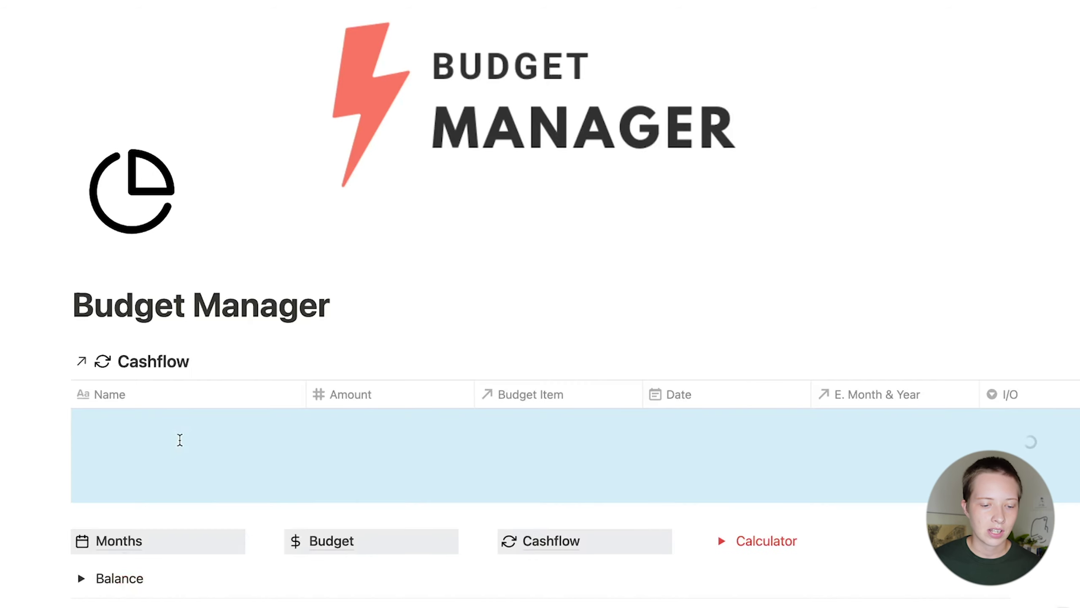
- Start adding another view to the new linked Cashflow table
left_click(336, 309)
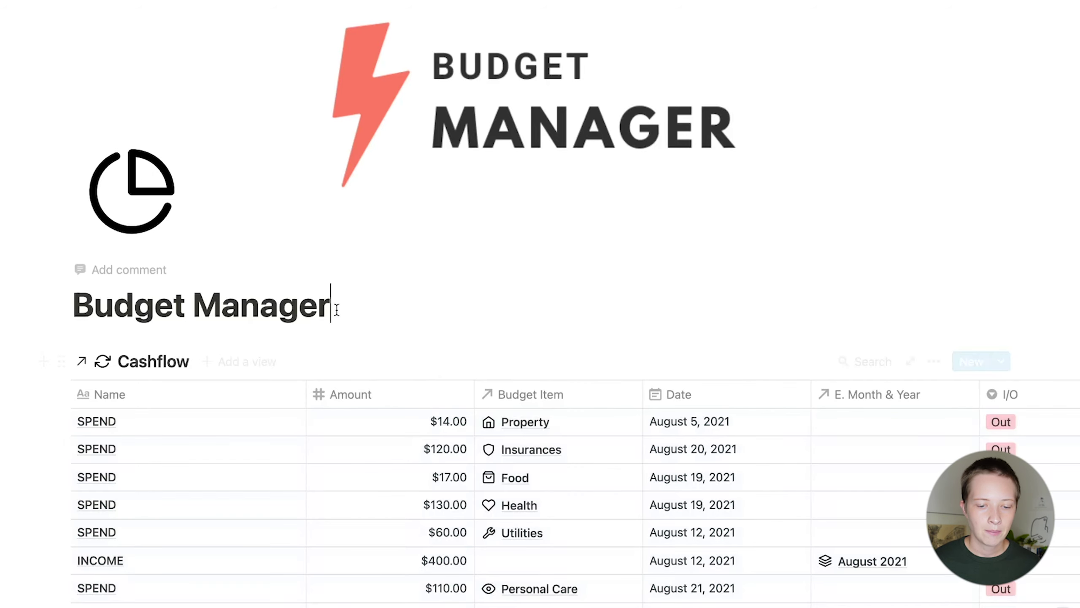
scroll(386, 403, "down", 3)
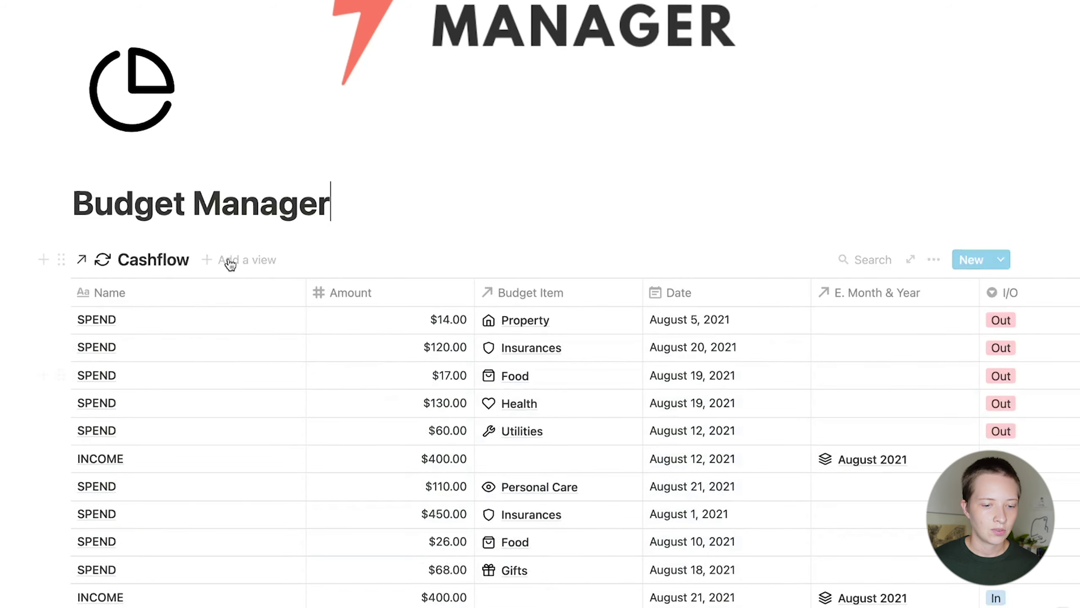
left_click(230, 264)
- Create a Board view for the linked Cashflow table with No I/O, In and Out columns
left_click(224, 356)
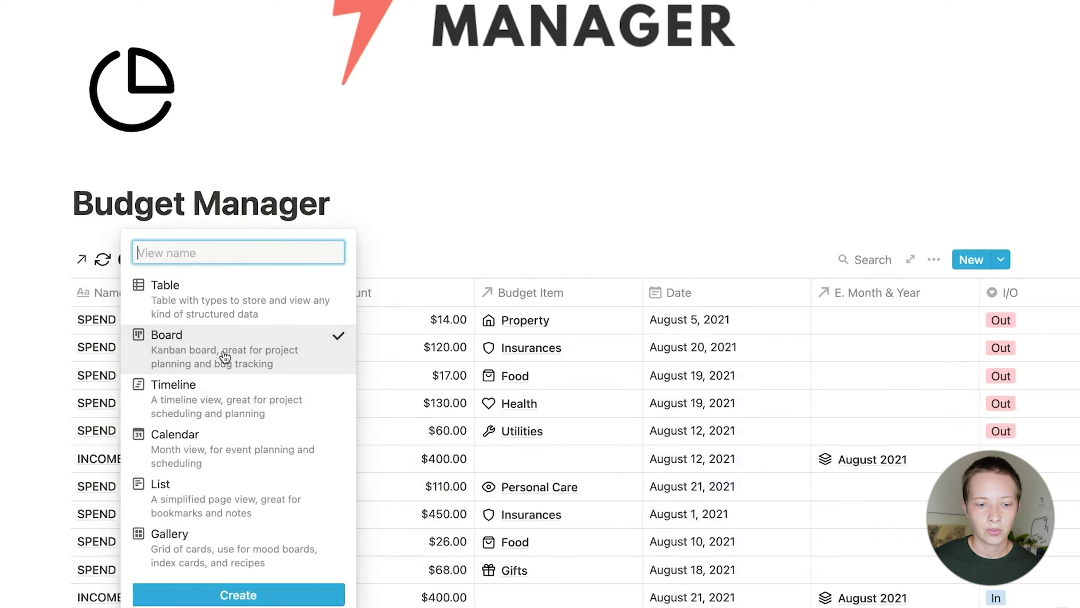
left_click(192, 595)
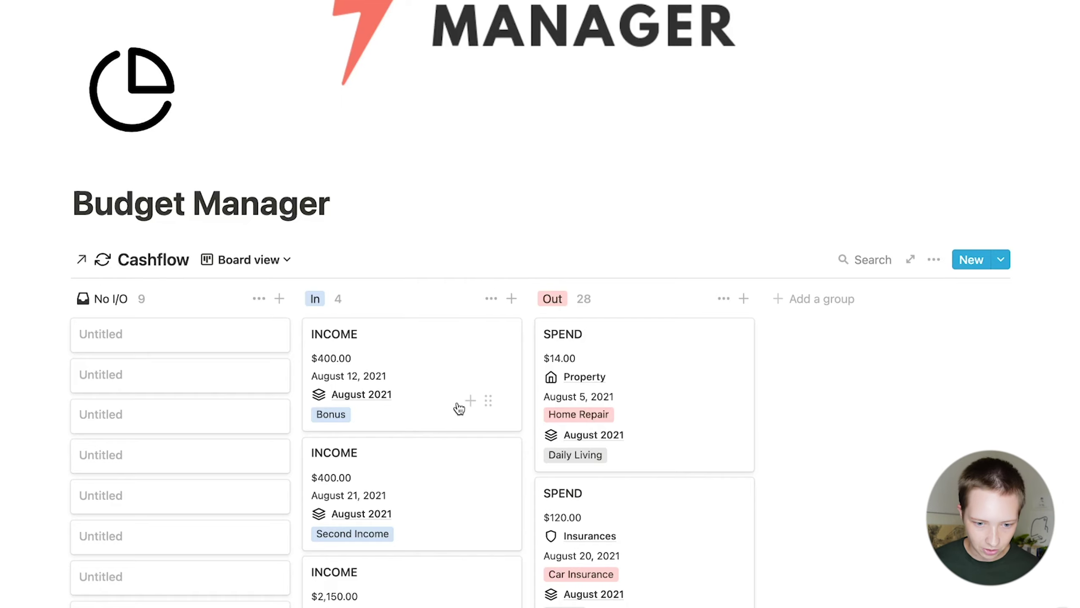
scroll(460, 409, "down", 20)
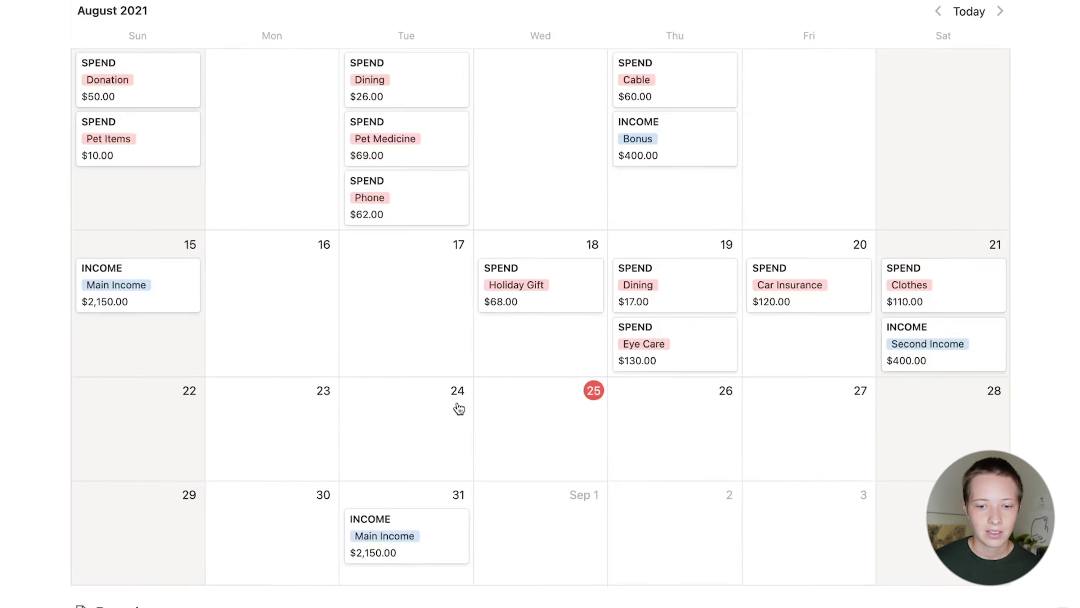
scroll(458, 409, "down", 5)
scroll(458, 408, "up", 15)
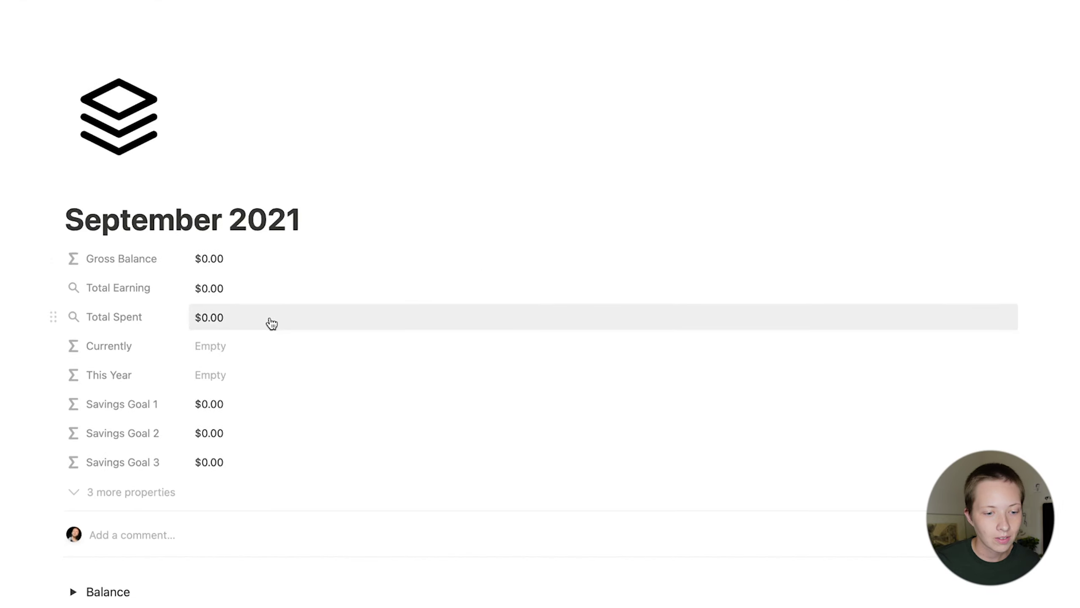
- Inspect the September 2021 page's Currently property and reopen its formula editor
scroll(271, 321, "down", 3)
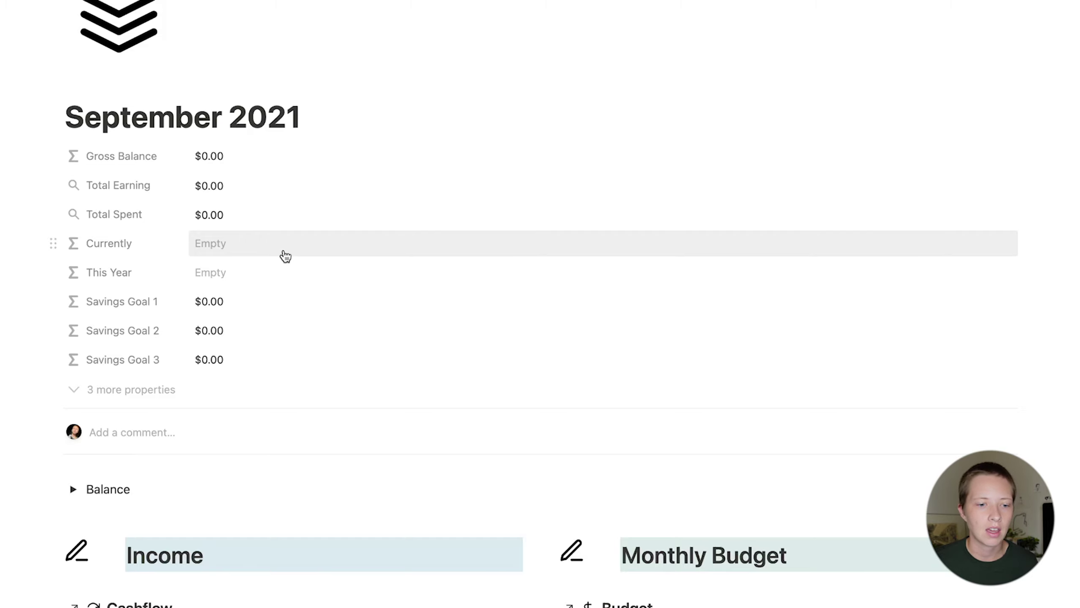
left_click(285, 255)
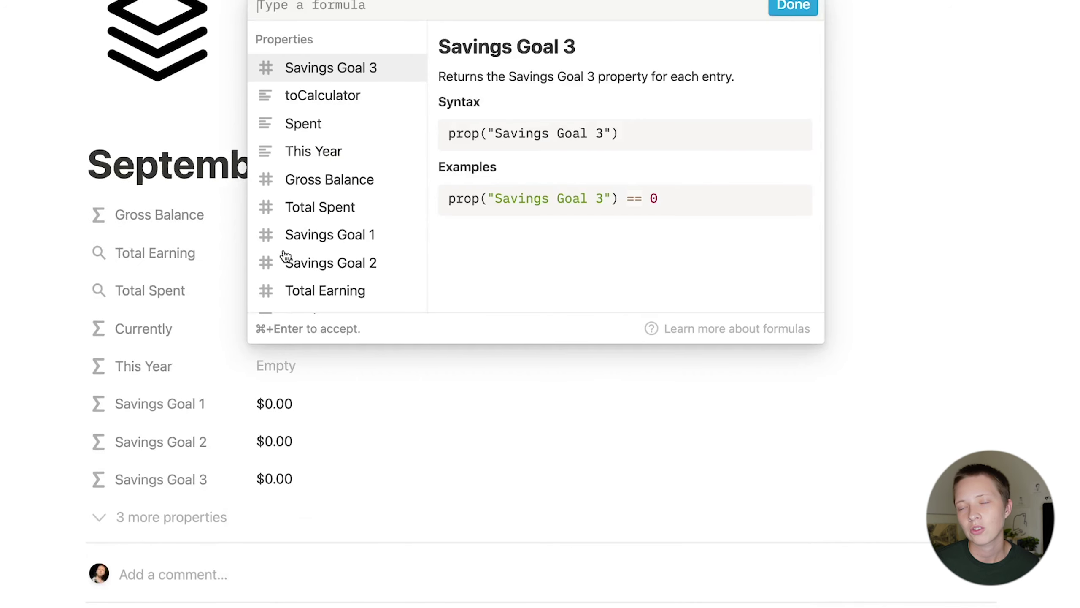
left_click(579, 351)
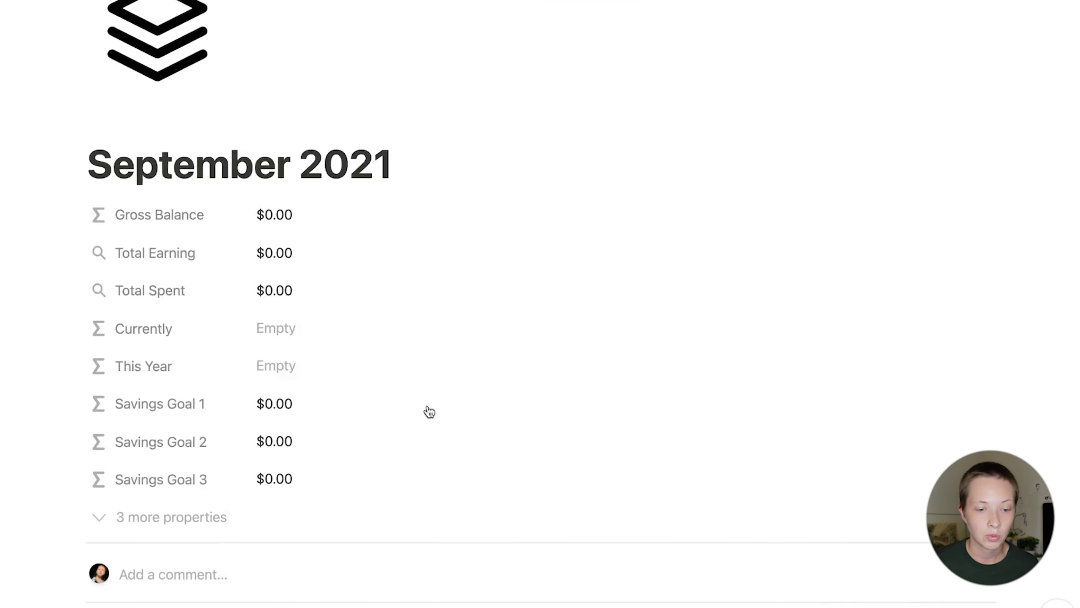
left_click(286, 336)
left_click(349, 434)
scroll(349, 434, "up", 3)
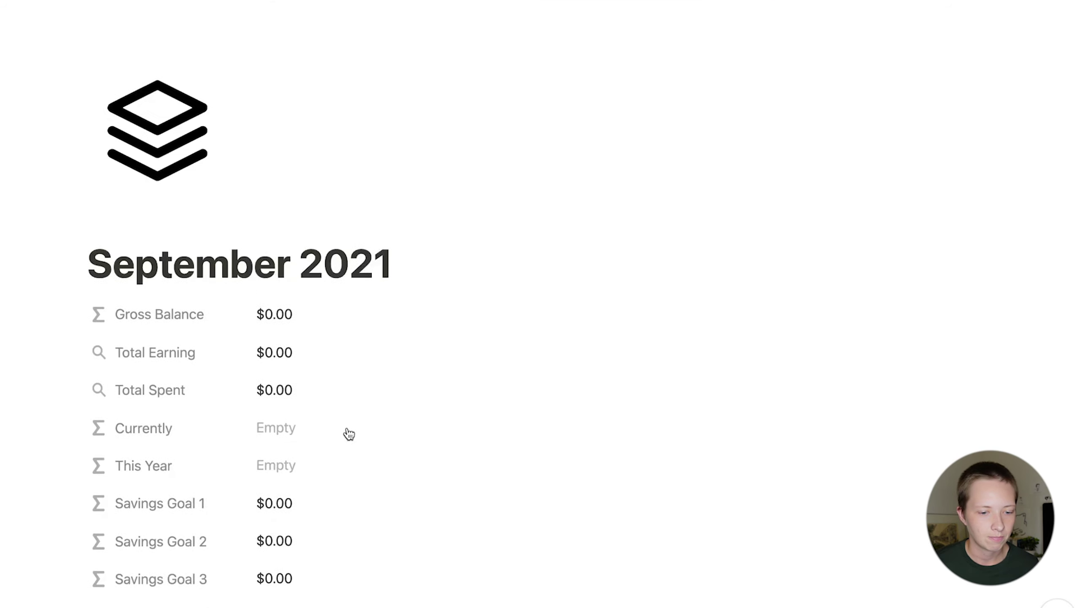
left_click(349, 432)
- Set the Currently formula to contains(prop("Name"), formatDate(now(), "MMMM YYYY")) and save it
type("contai")
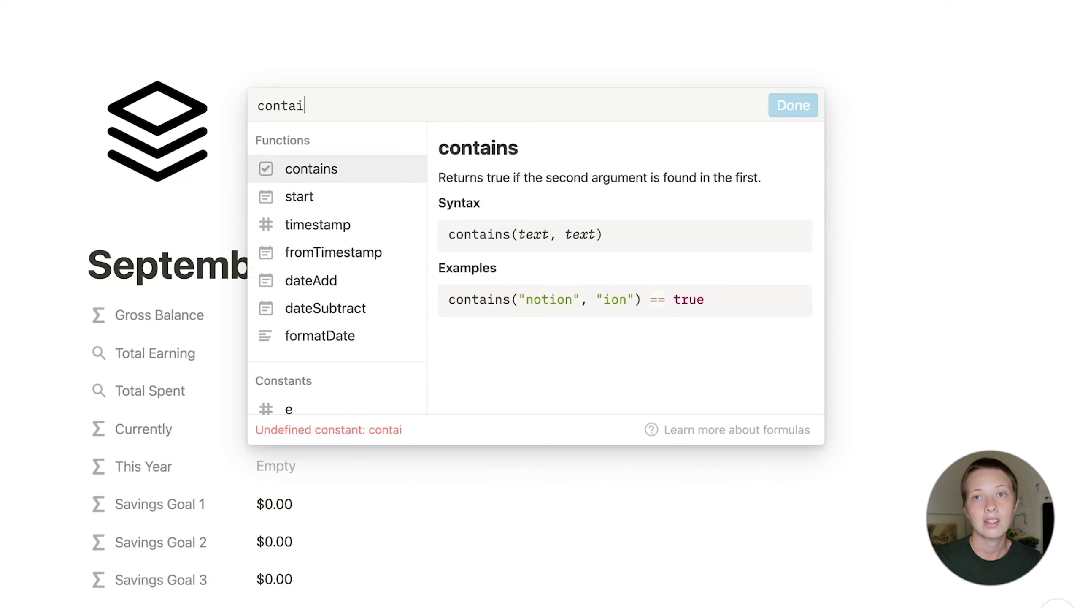
type("ns(")
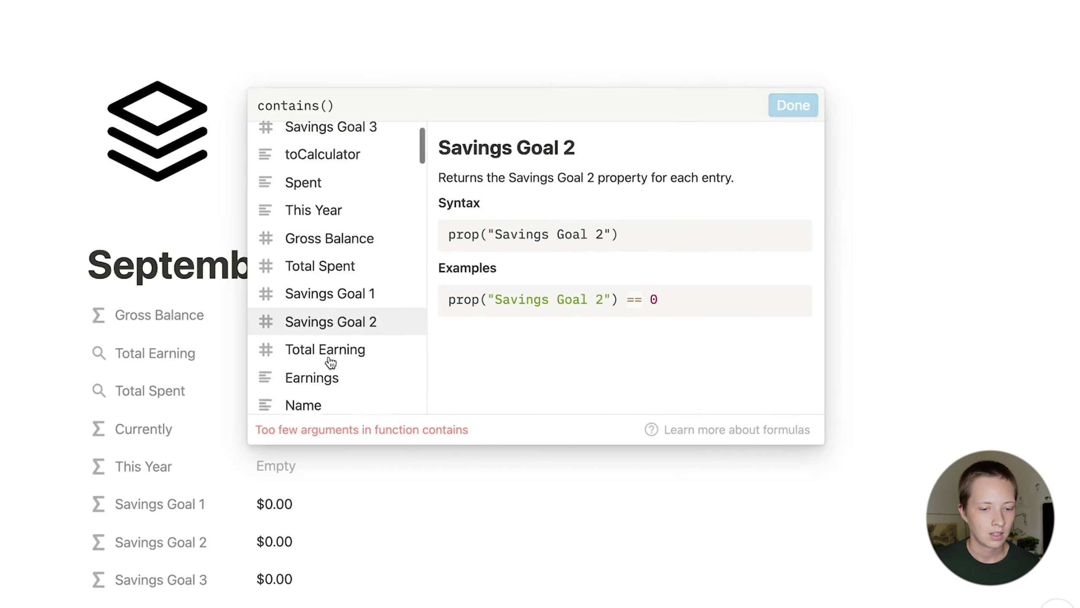
scroll(324, 374, "down", 1)
left_click(312, 388)
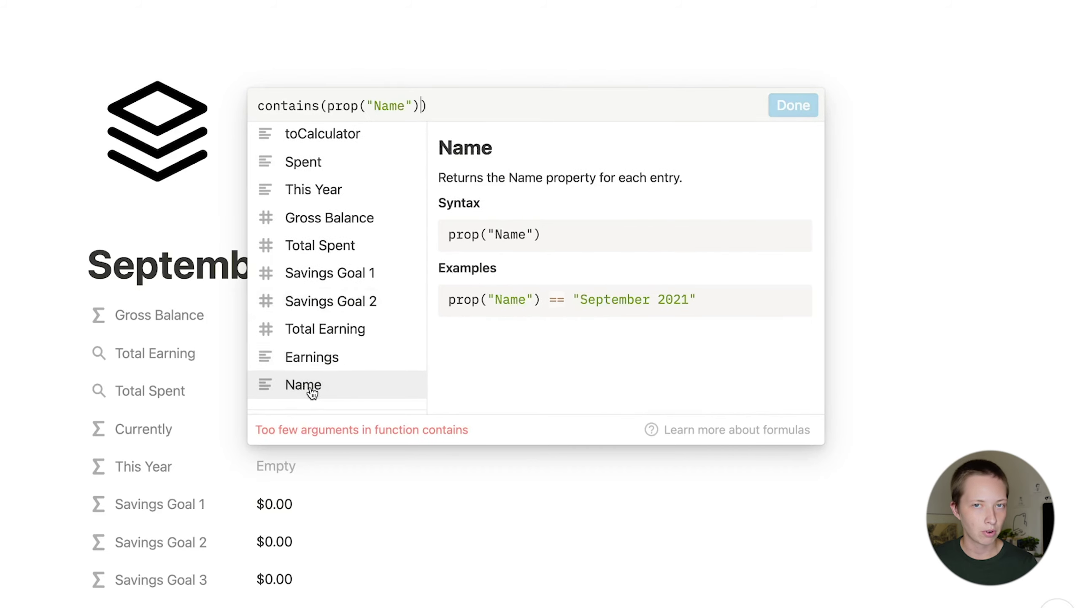
type(", ")
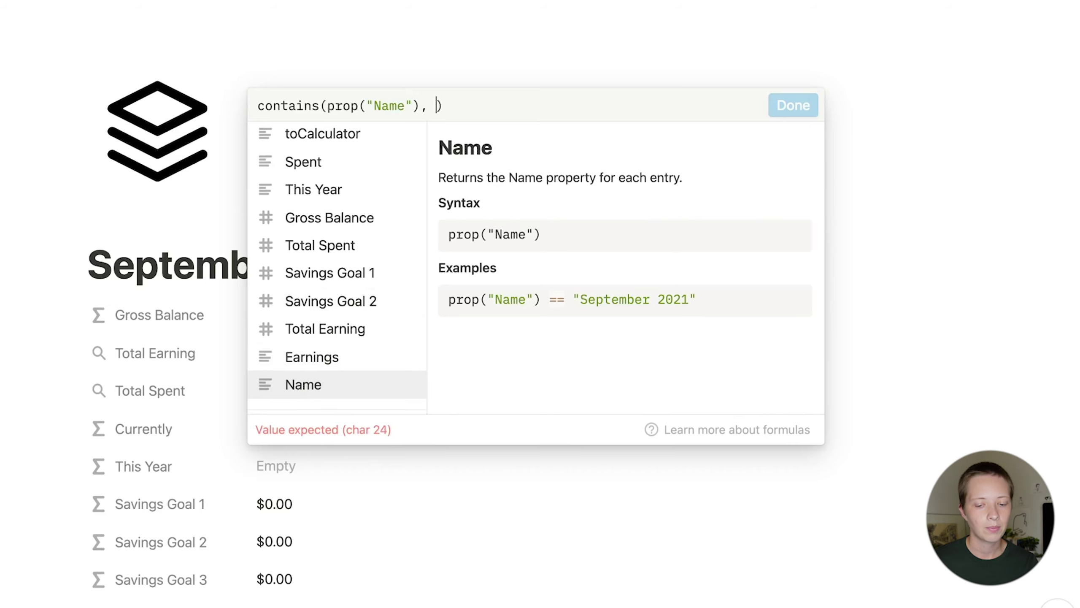
type("format")
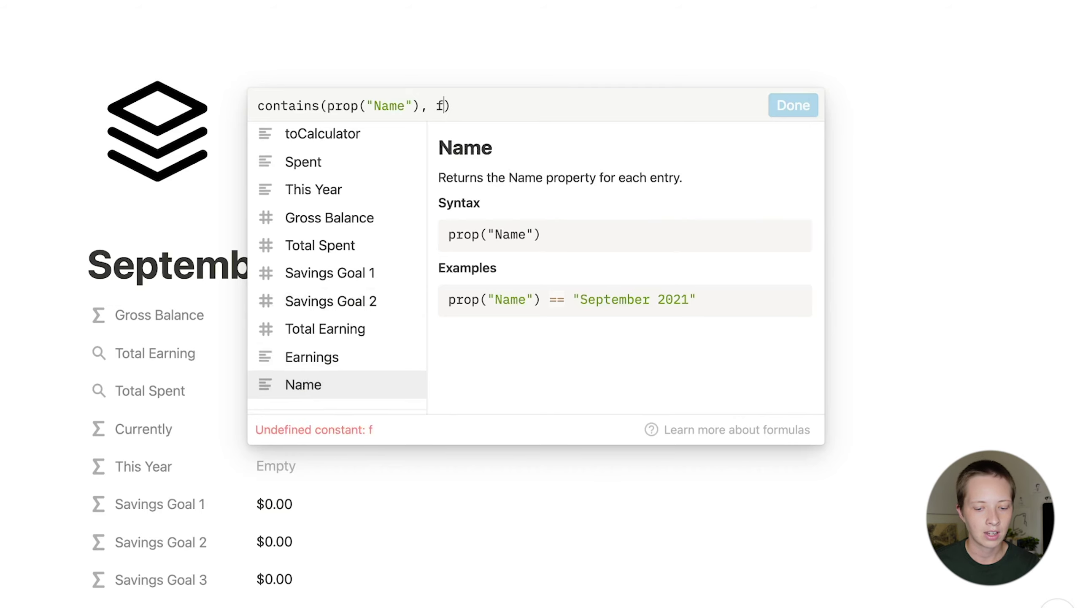
type("Date(")
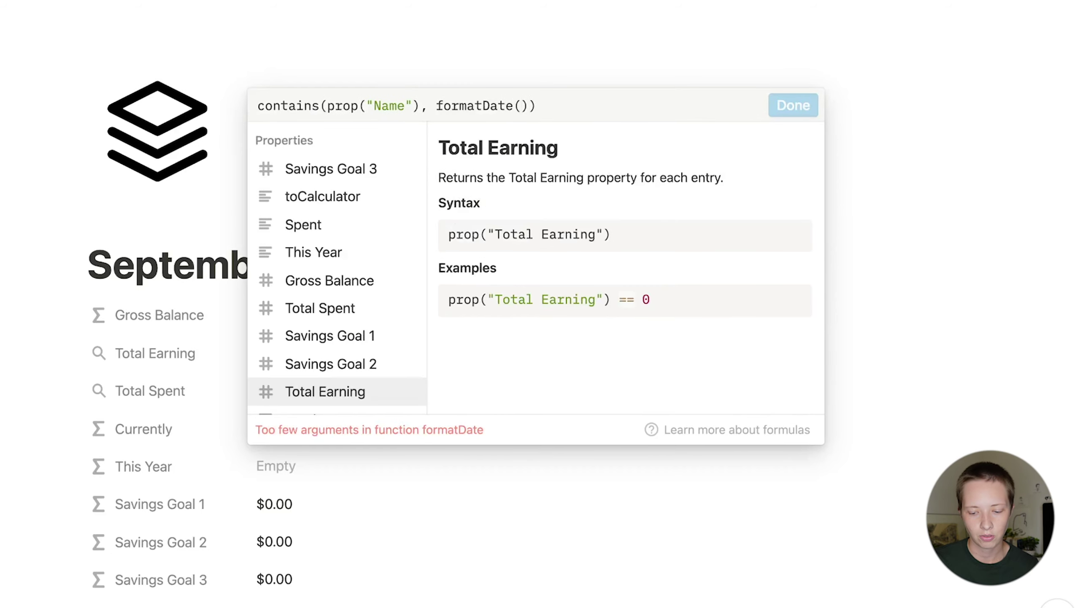
type("now()")
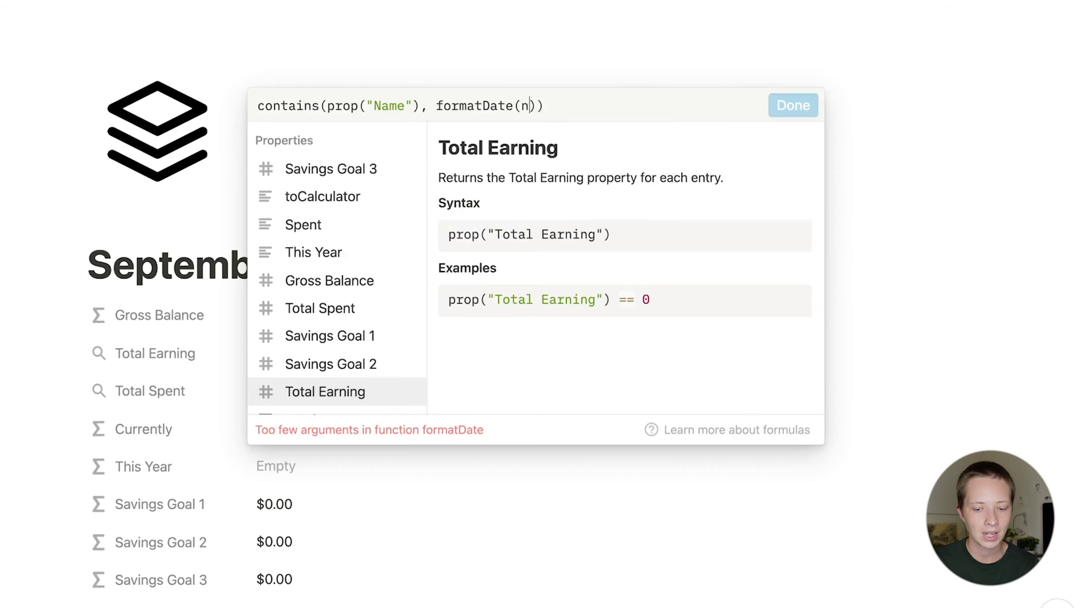
type(", ")
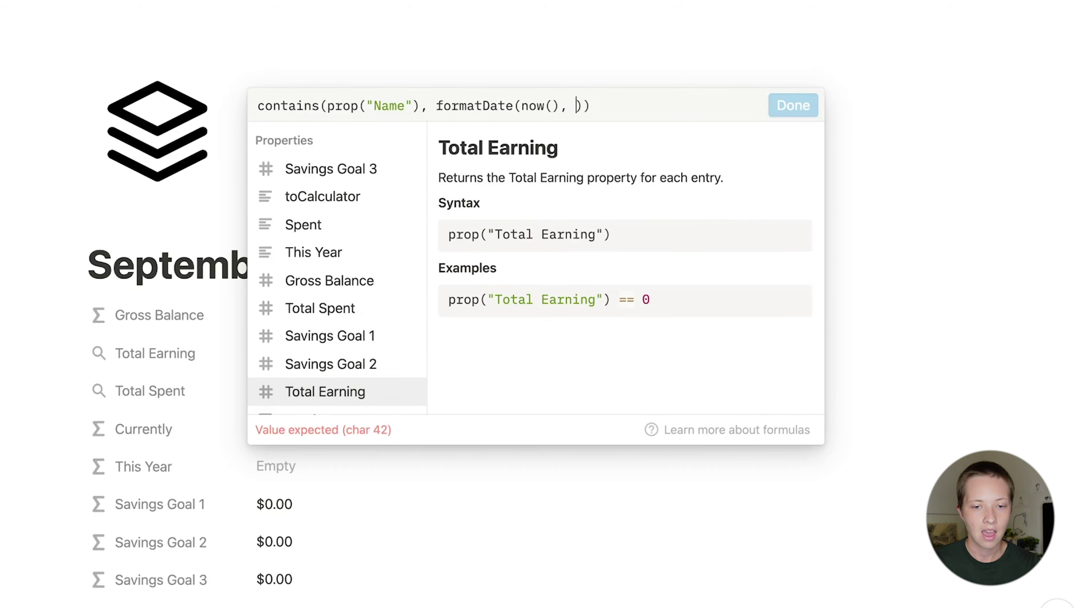
type("\"")
type("\"")
key("Left")
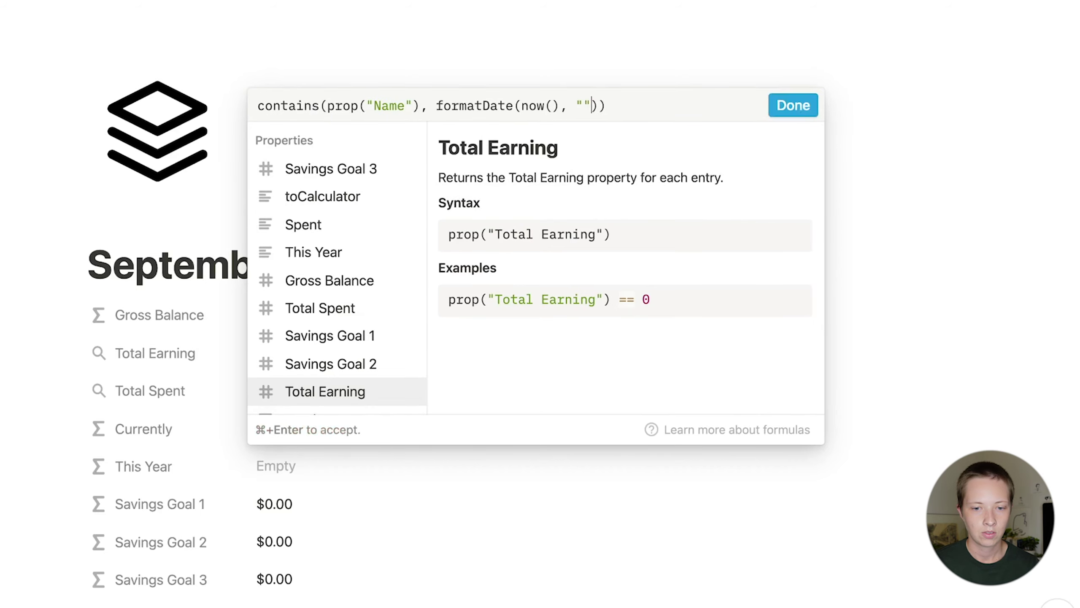
type("MMM")
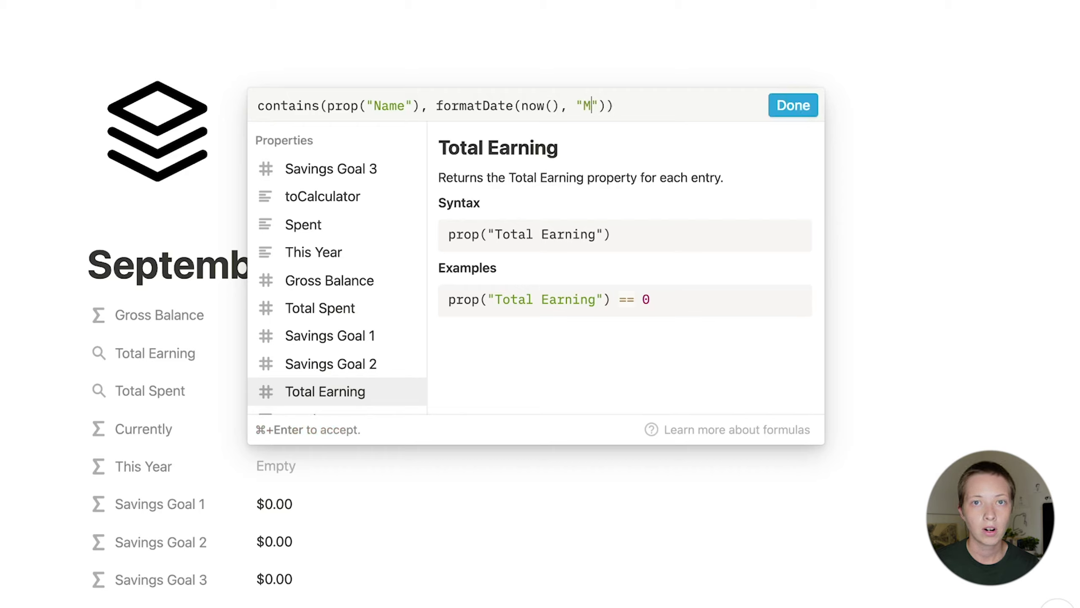
type("M Y")
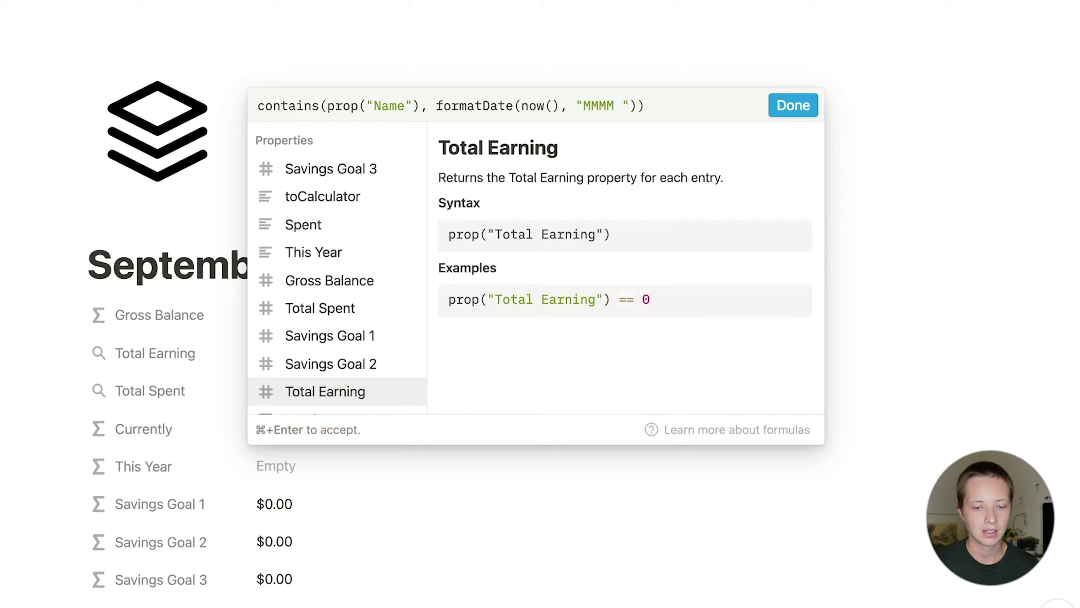
type("YYY")
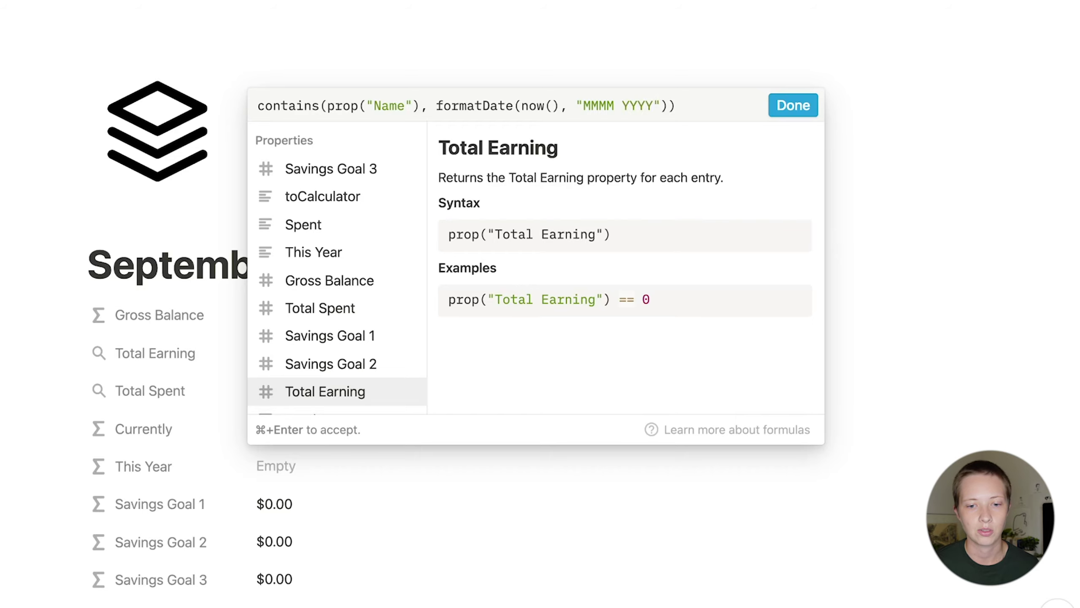
key("super+Return")
scroll(644, 405, "down", 2)
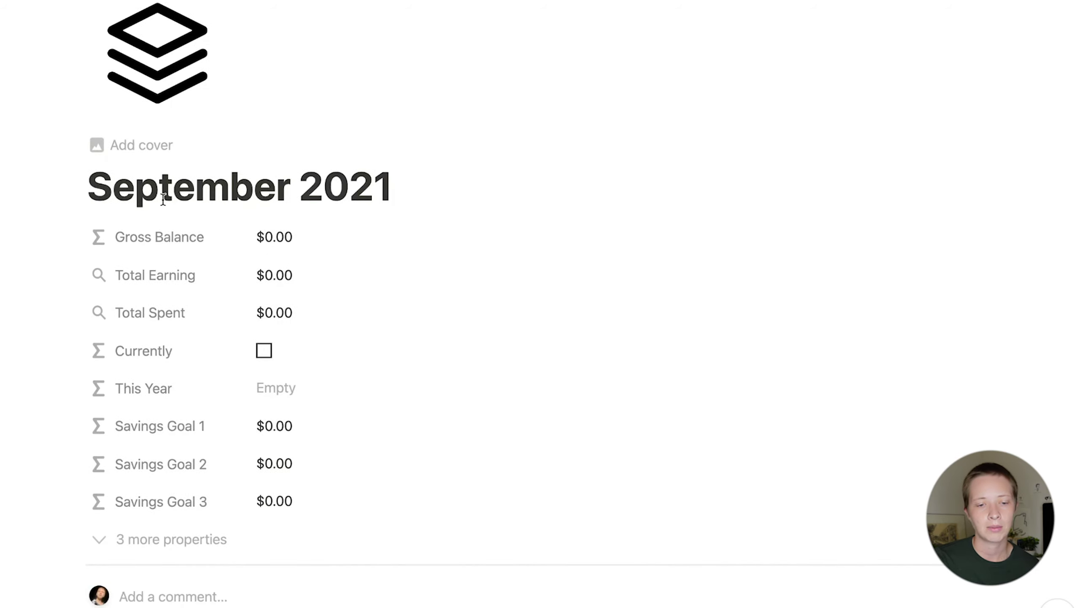
- Open the August 2021 month page from the Months gallery and edit its This Year formula
left_click(263, 2)
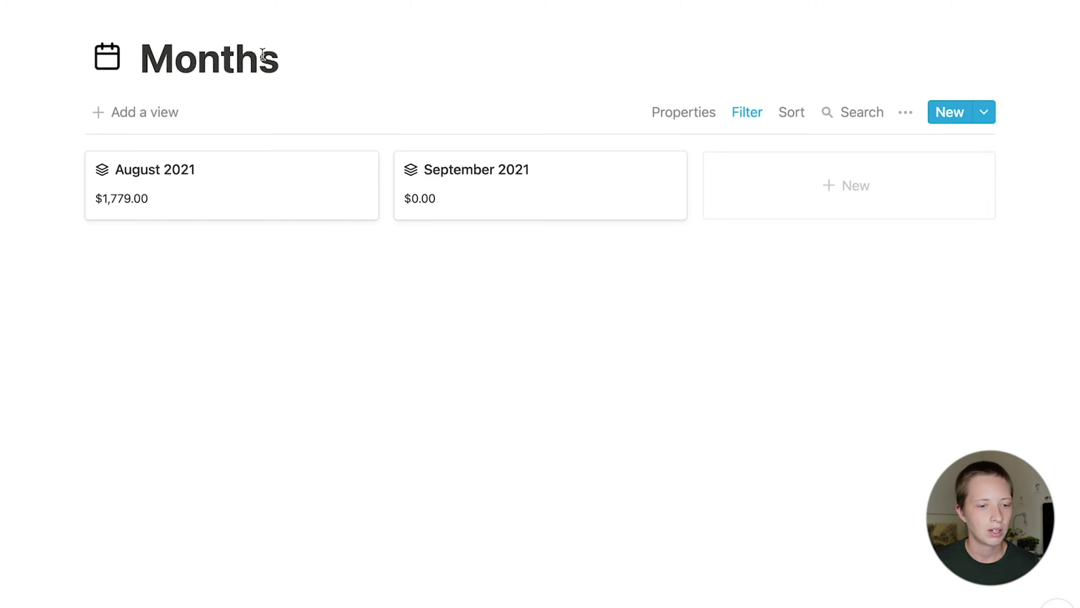
left_click(233, 200)
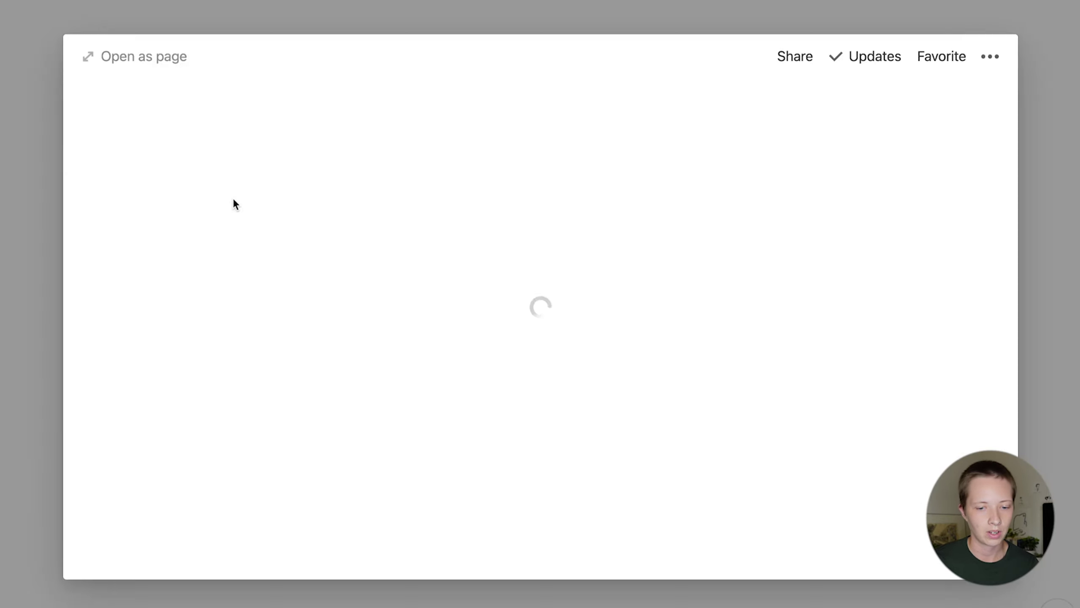
scroll(235, 204, "down", 3)
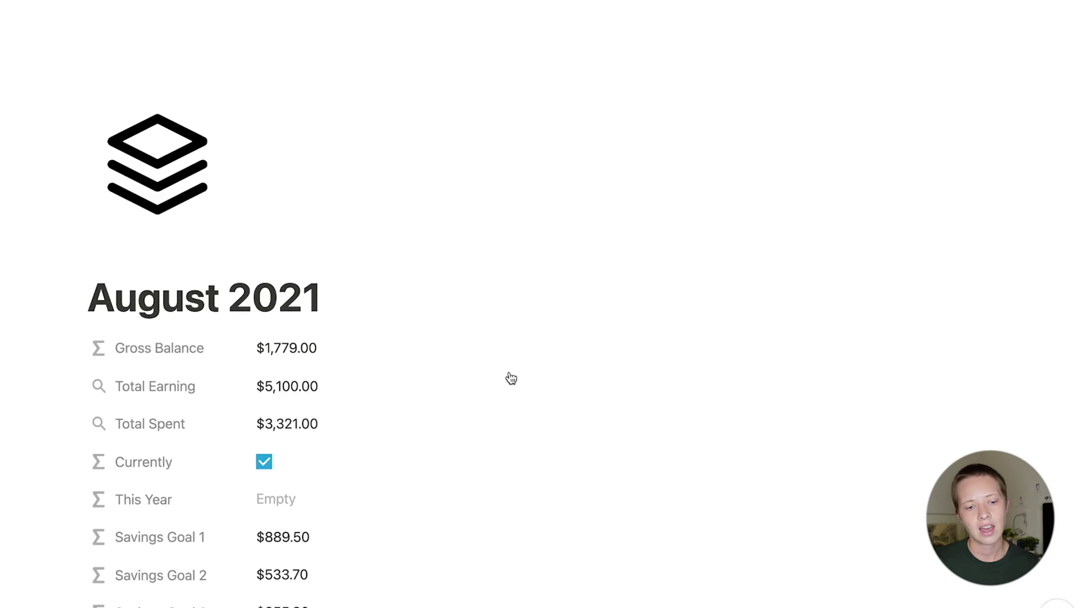
scroll(510, 378, "down", 5)
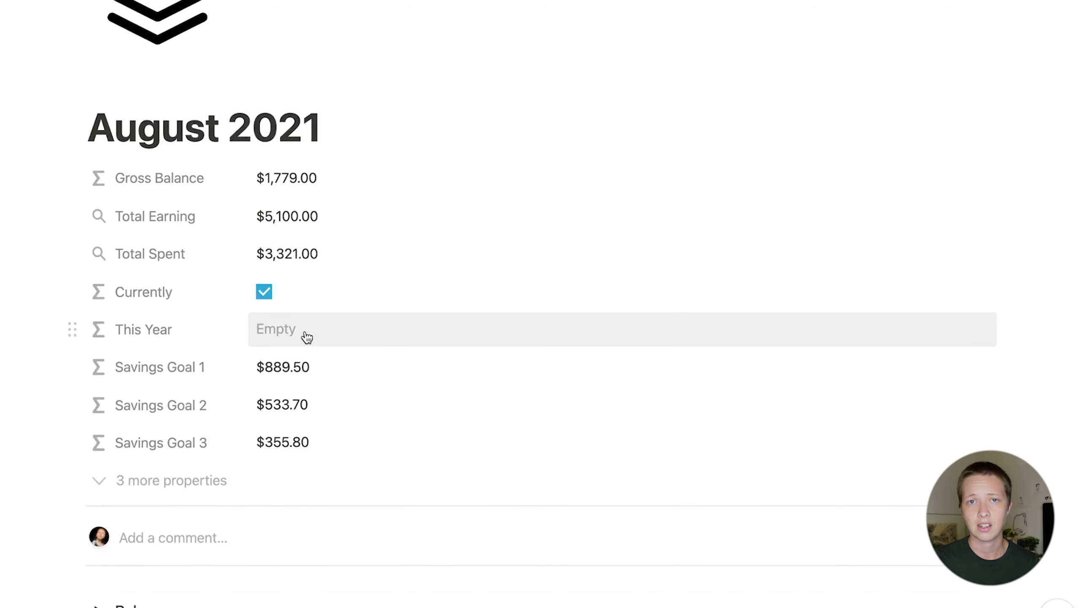
scroll(306, 338, "up", 2)
left_click(321, 425)
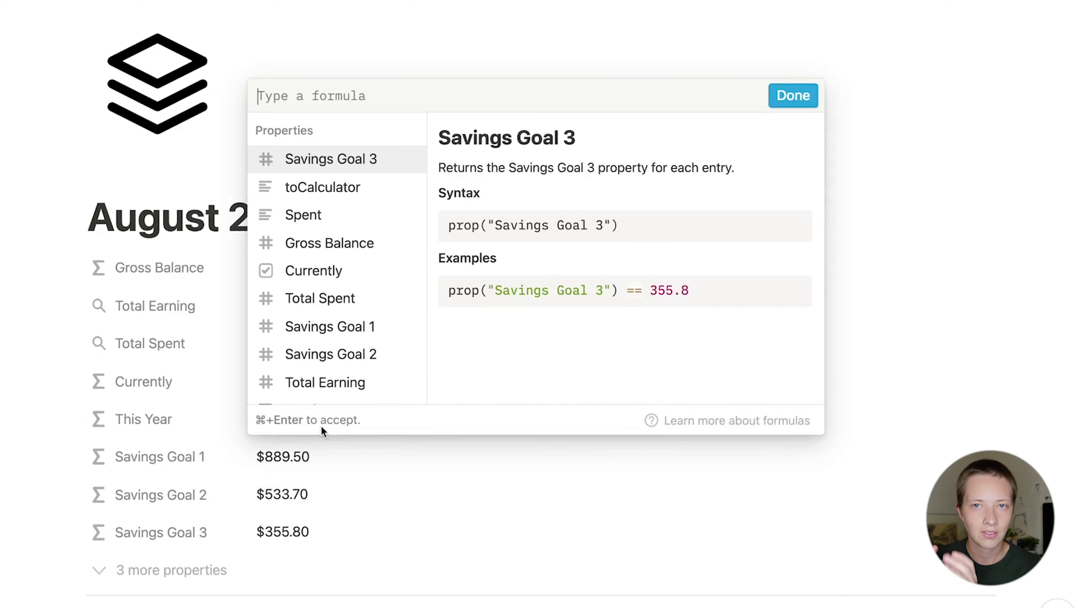
- Enter contains(prop("Name"), formatDate(now(), "YYYY")) as the This Year formula and confirm it
type("contains()")
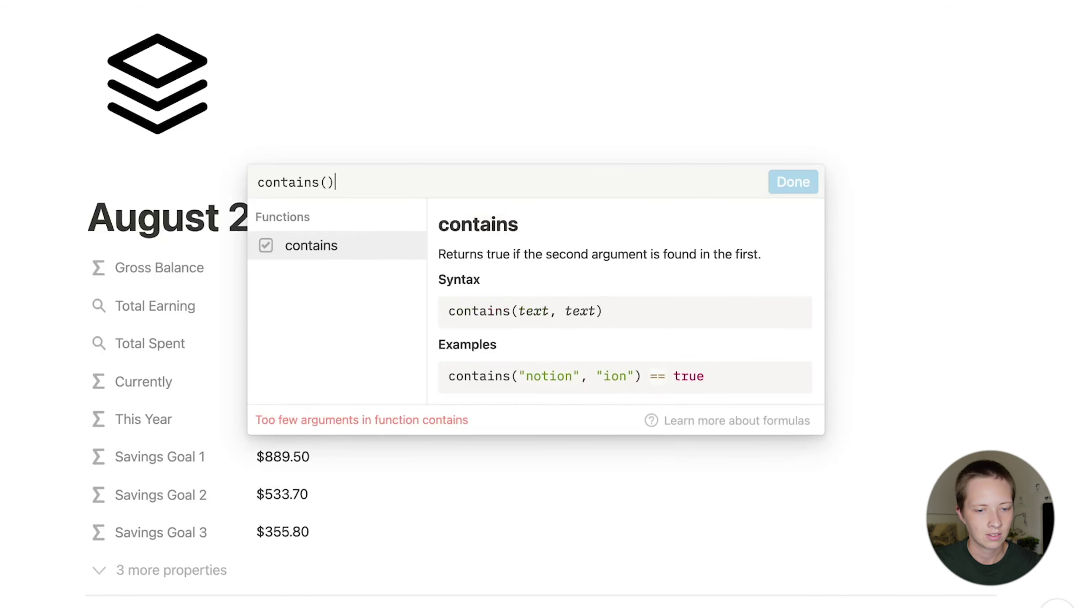
key("Left")
scroll(325, 297, "down", 3)
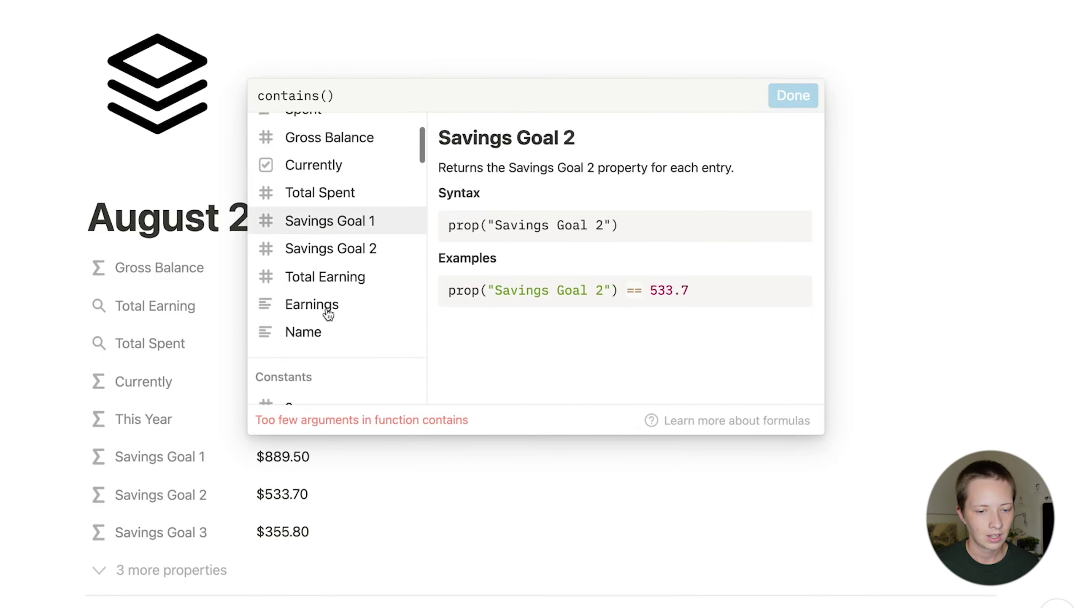
left_click(323, 334)
type(", f")
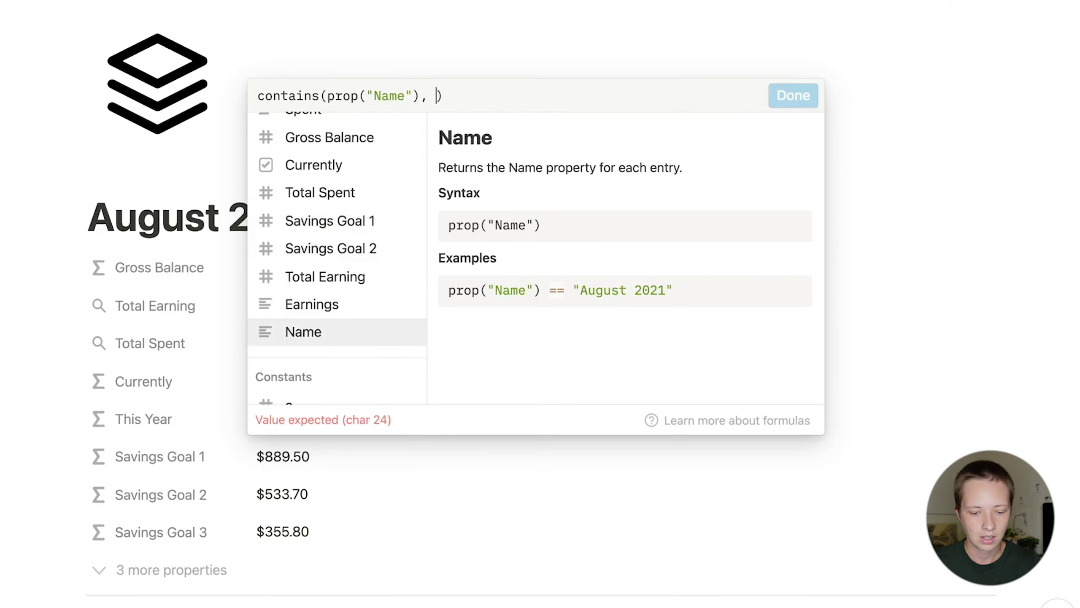
type("ormatDa")
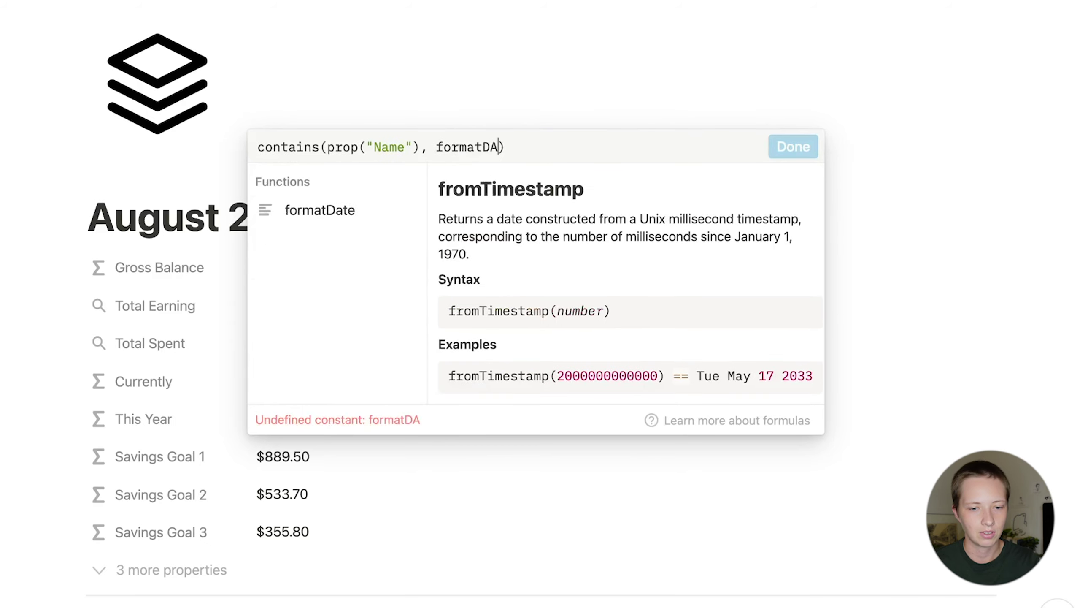
key("BackSpace")
type("ate()no")
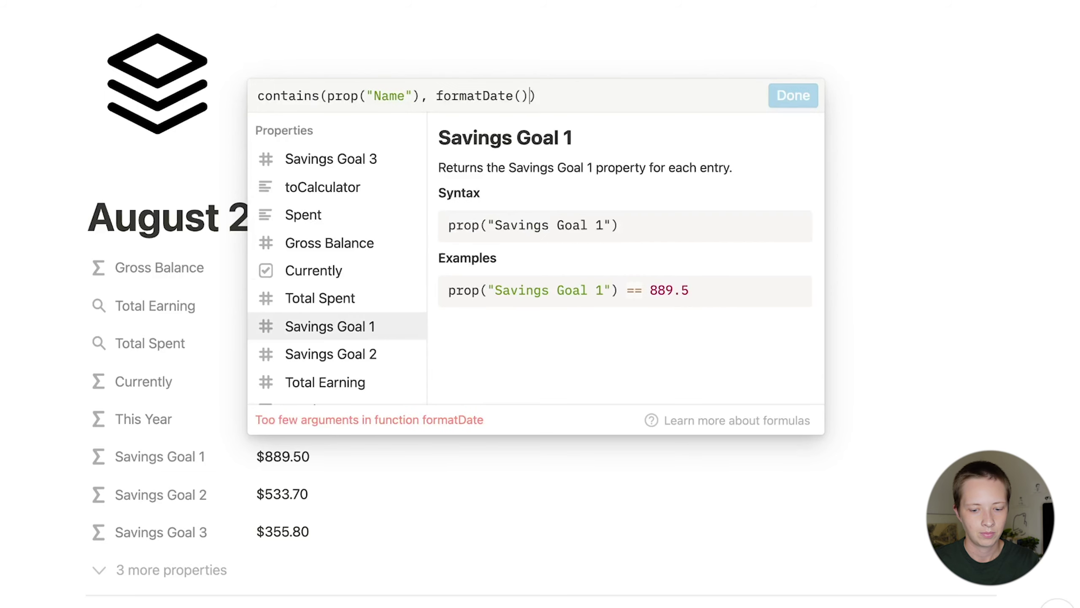
type("w()")
key("BackSpace")
key("BackSpace")
key("BackSpace")
key("BackSpace")
key("BackSpace")
key("BackSpace")
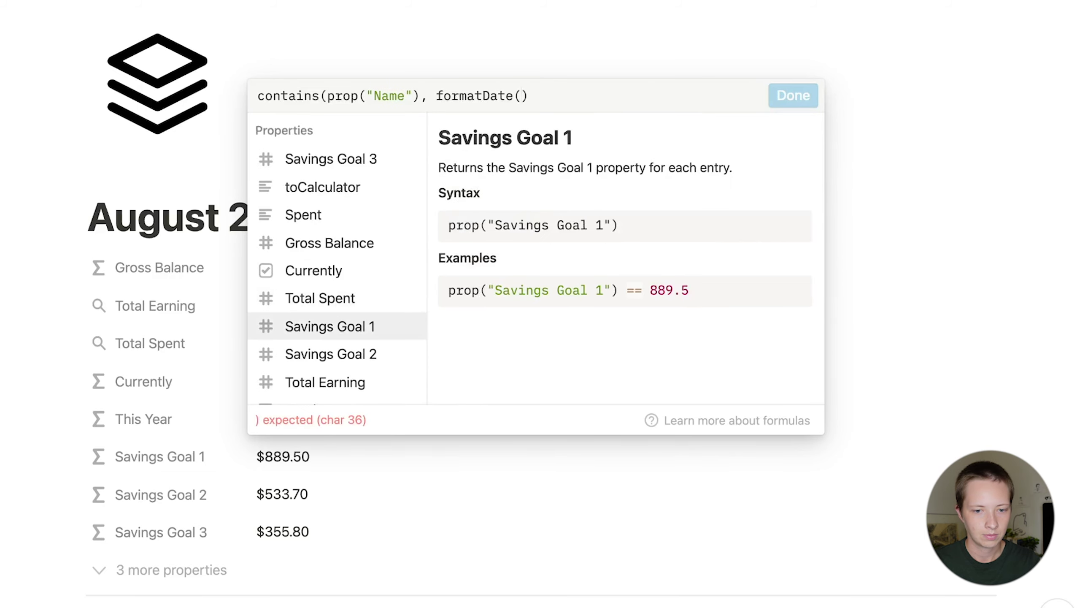
type("n)")
key("Left")
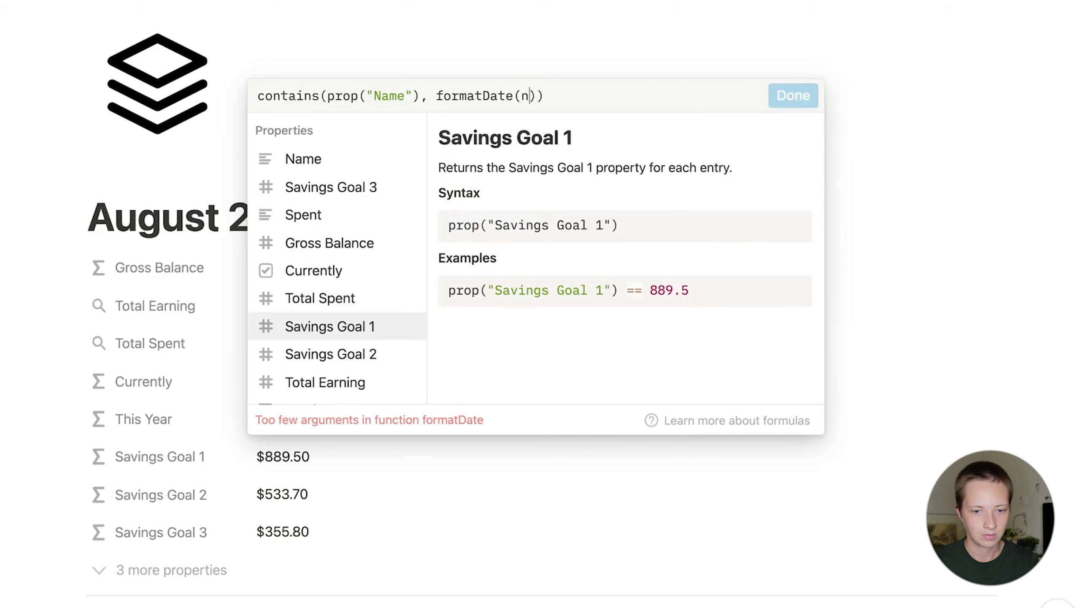
key("BackSpace")
type("now(), ")
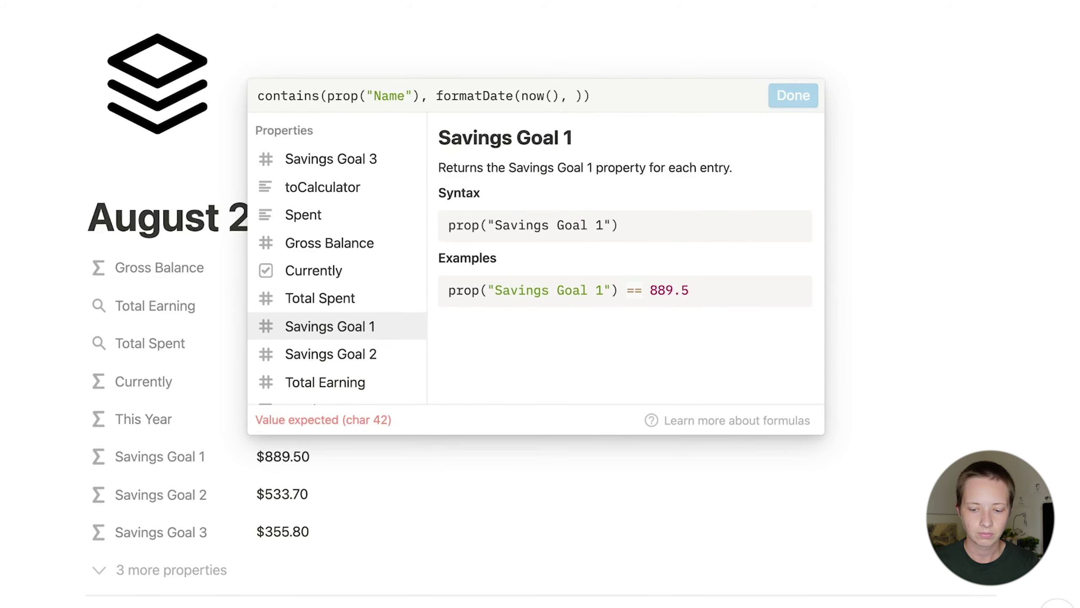
type("\"YYY")
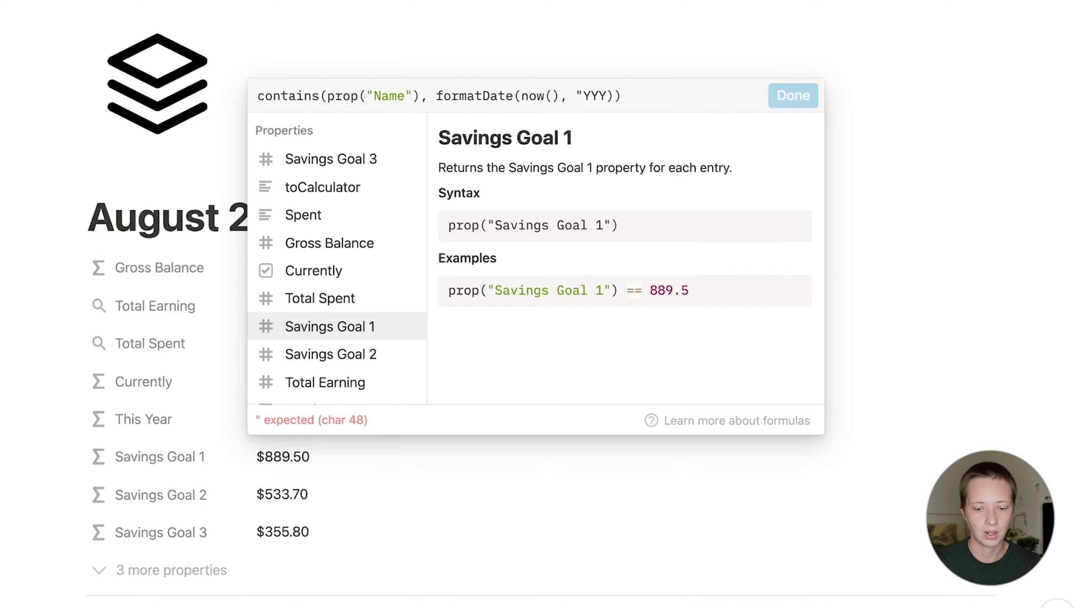
type("Y\"")
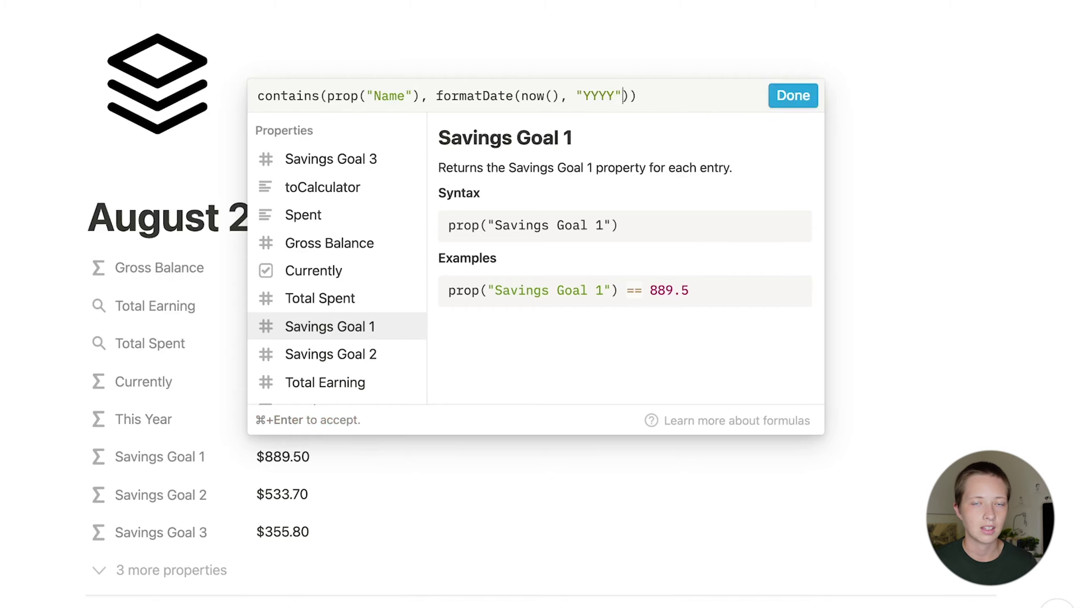
left_click(784, 94)
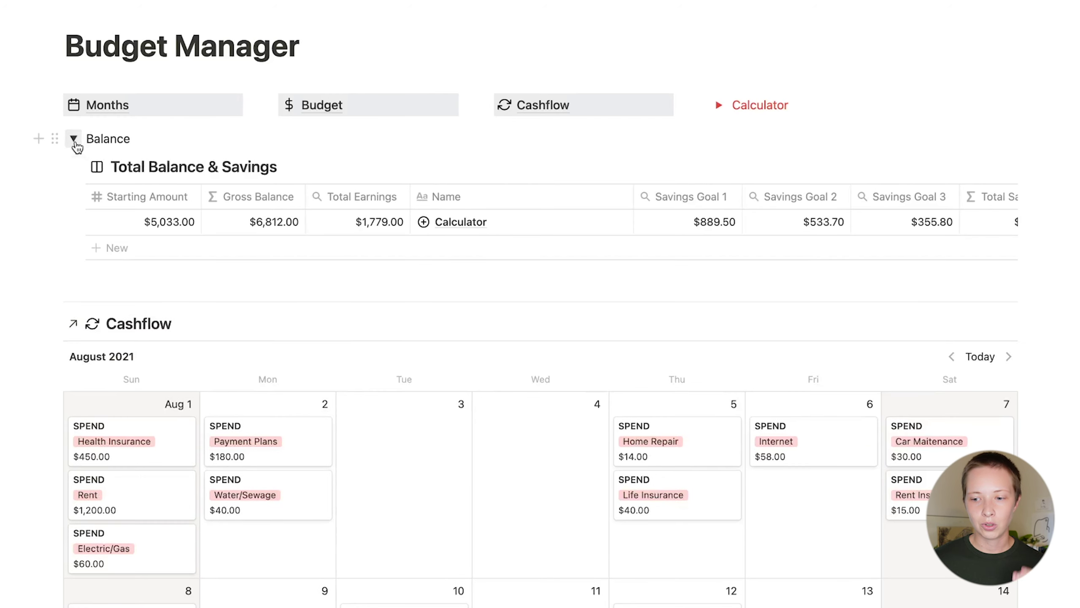
- Inspect the Gross Balance formula in the Total Balance & Savings table without changing it
scroll(388, 219, "right", 3)
scroll(387, 220, "left", 3)
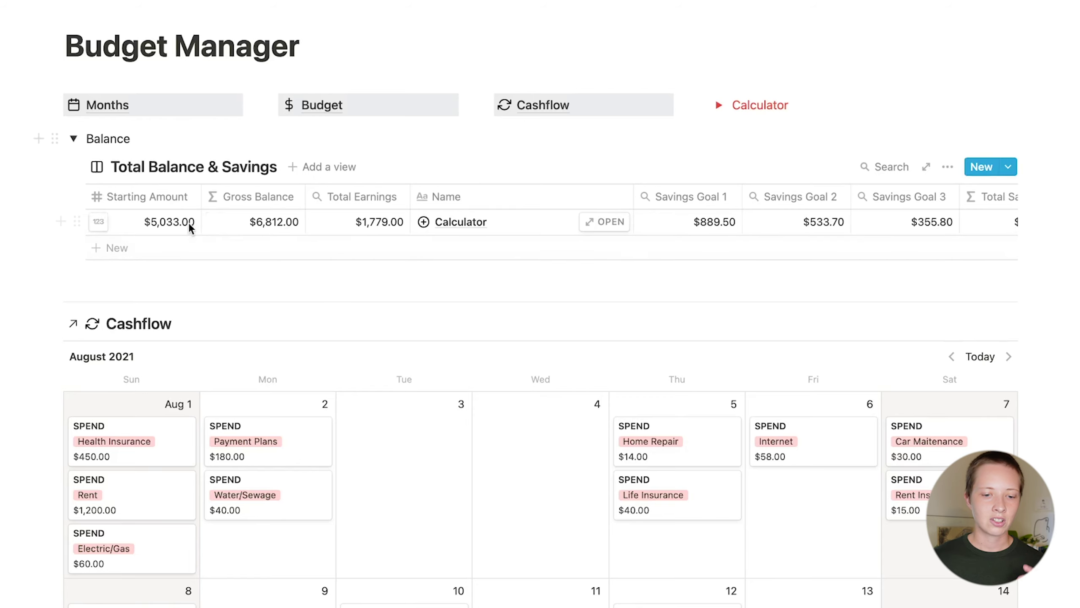
left_click(233, 229)
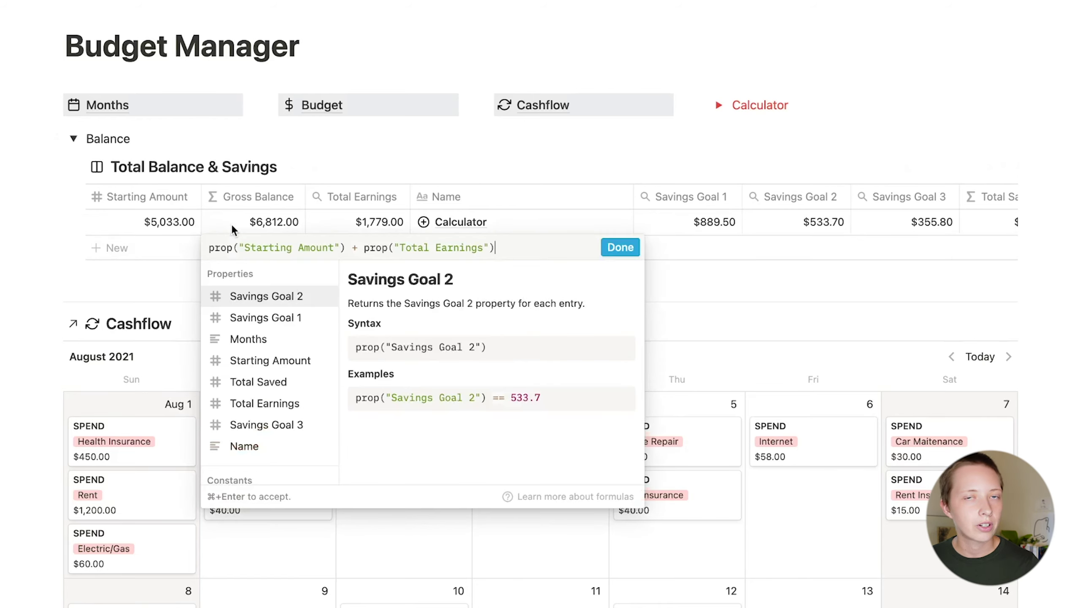
left_click(508, 135)
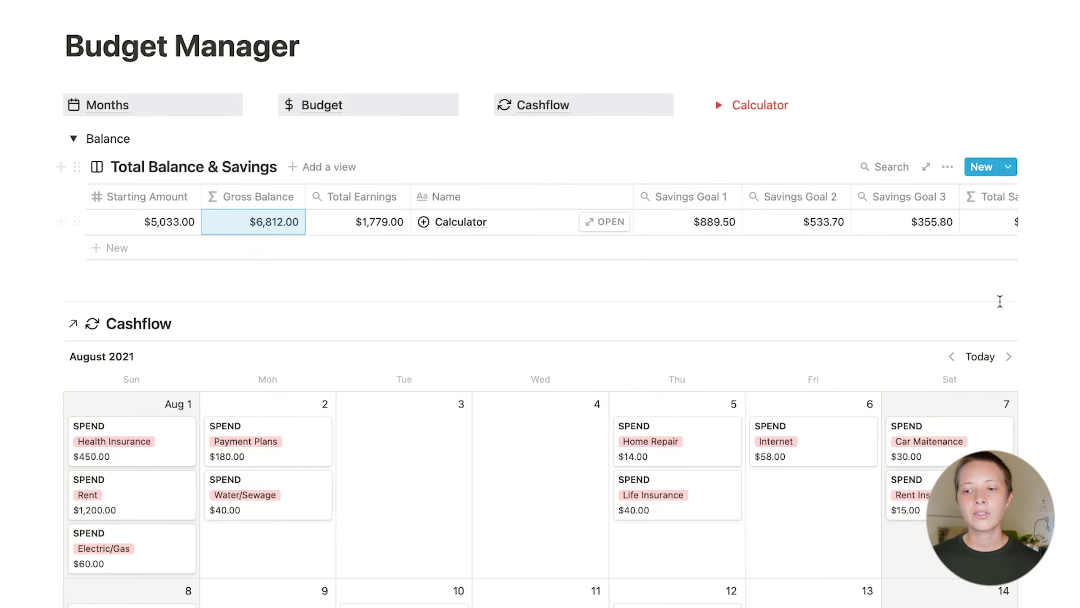
scroll(855, 190, "right", 3)
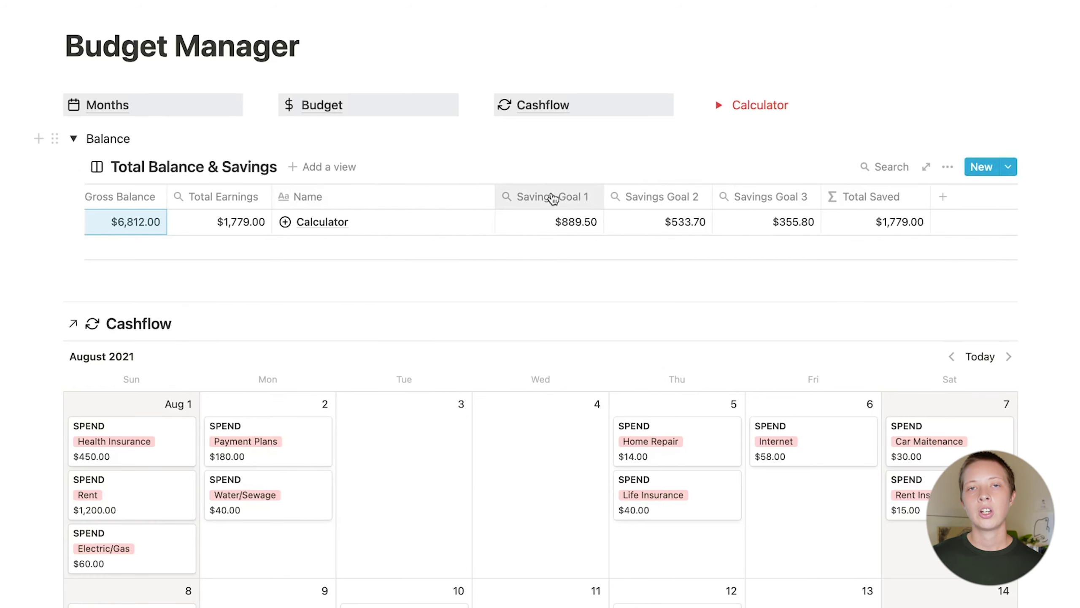
left_click(910, 225)
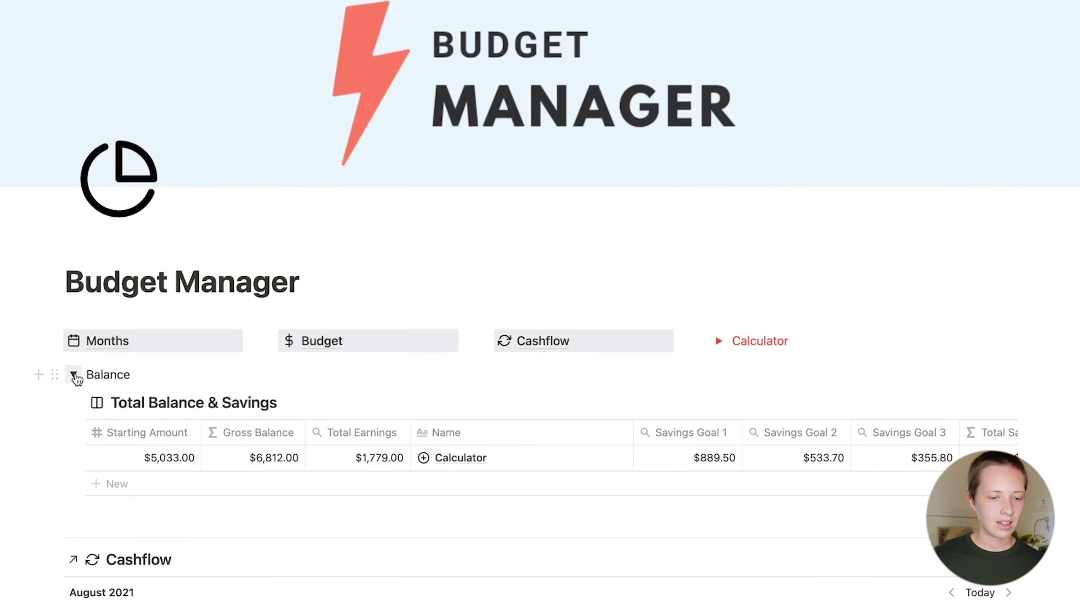
- Collapse the Balance section and open the Dark Mode Budget Manager template from the download page
left_click(73, 375)
scroll(76, 378, "up", 1)
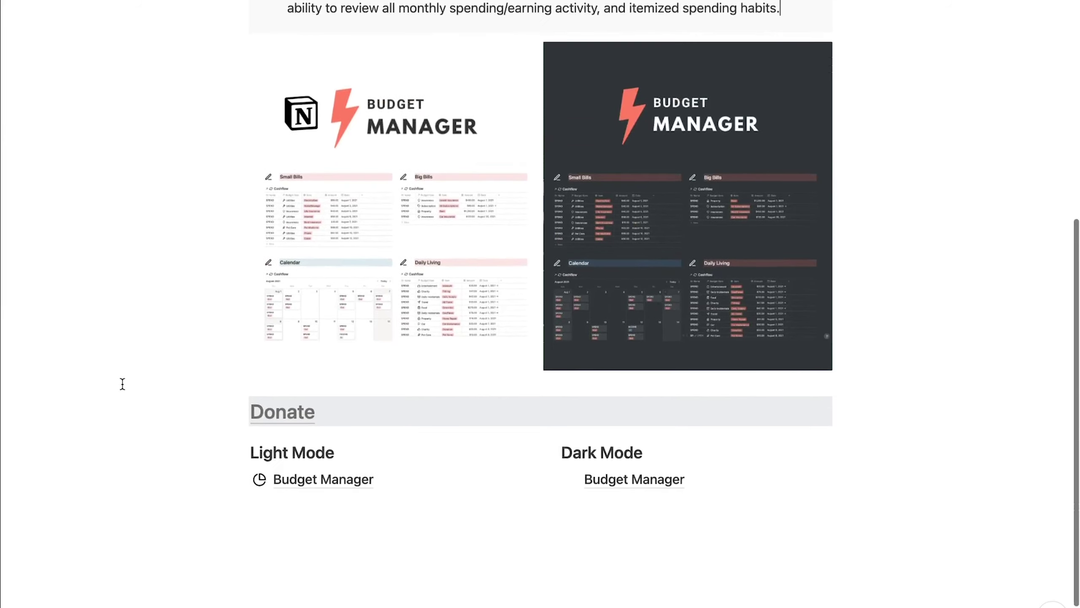
left_click(300, 489)
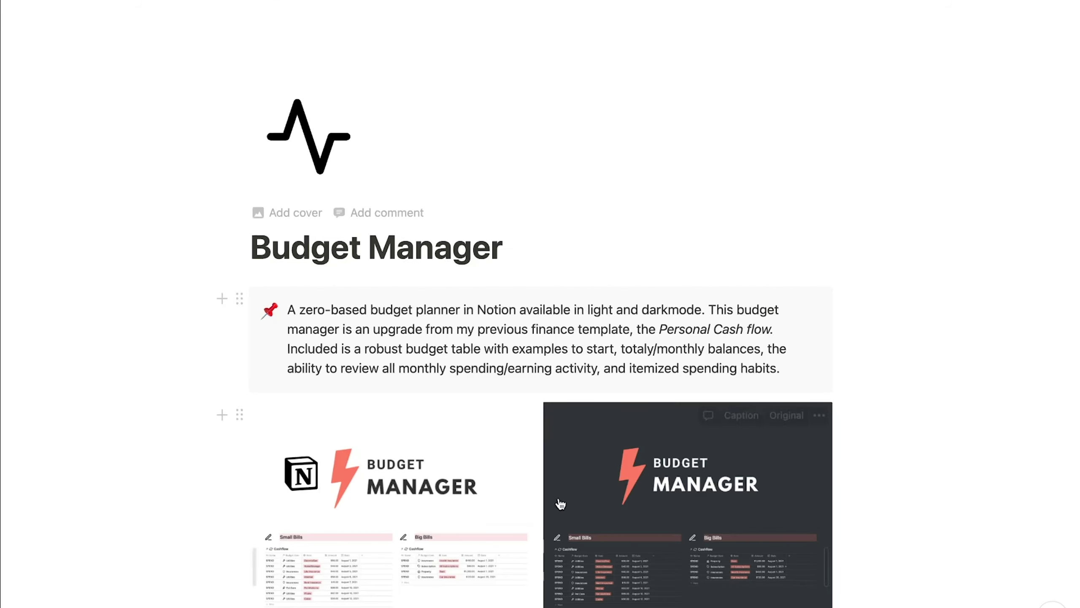
scroll(560, 503, "down", 8)
left_click(622, 483)
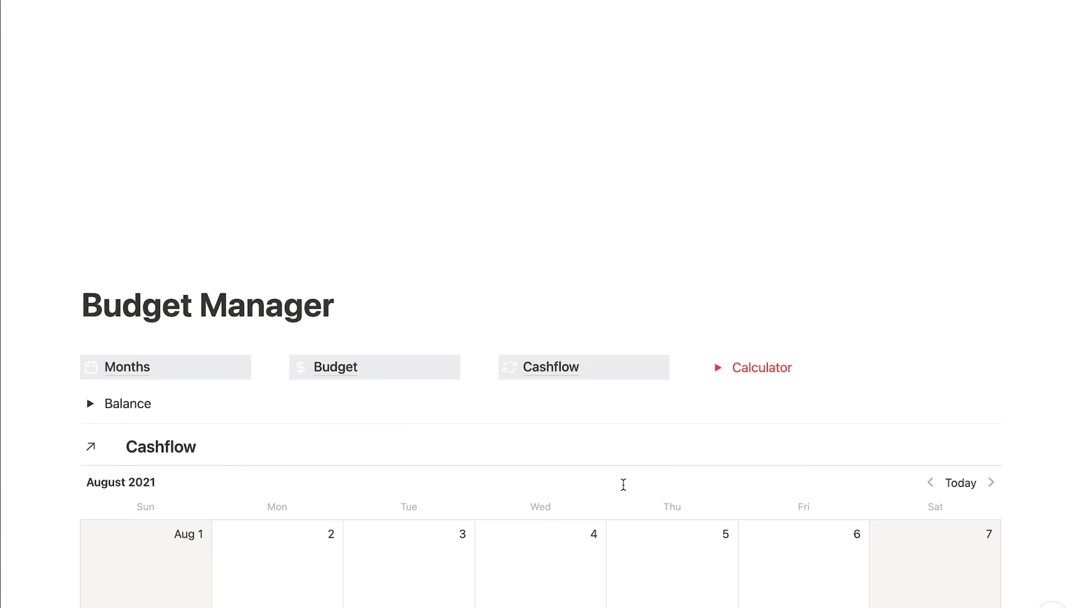
scroll(623, 484, "down", 3)
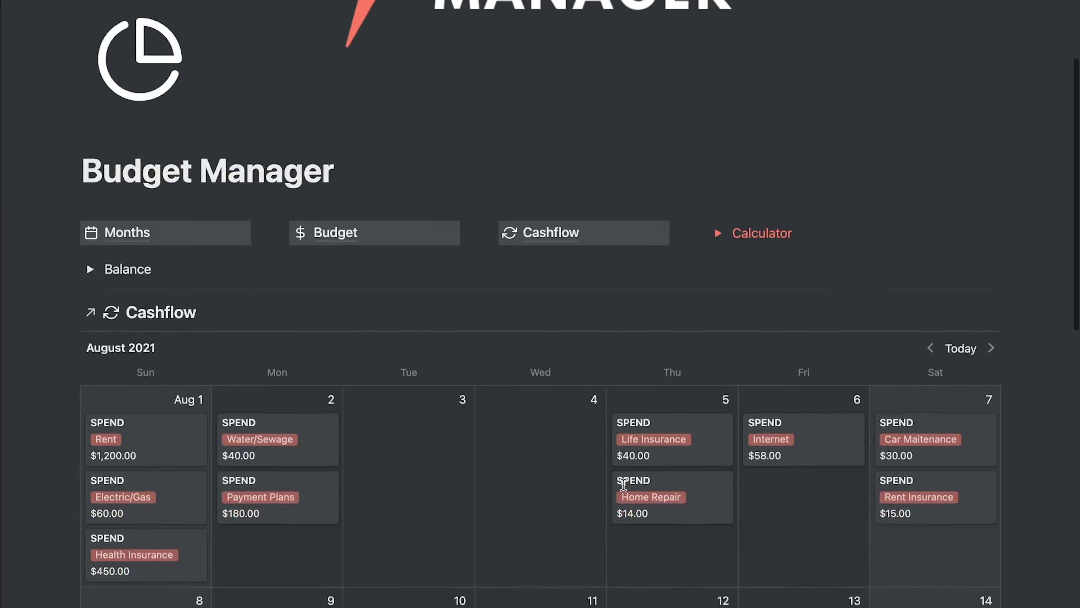